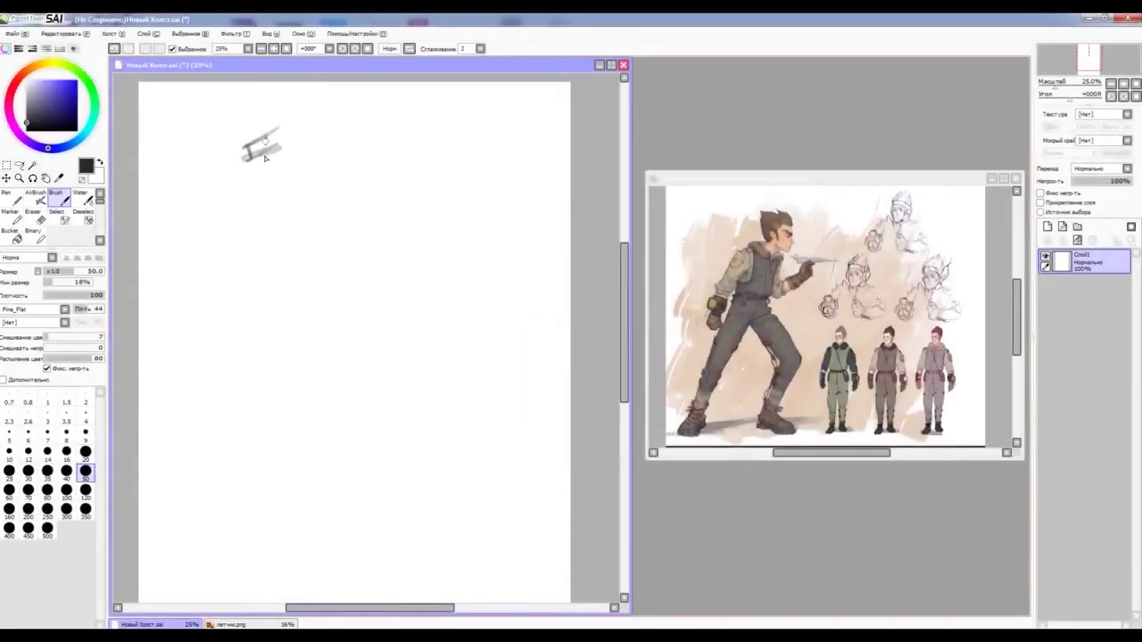
Step: Sketch a wide many-legged vehicle with front and rear sections, legs, ground lines and darkened body
mouse_move(266, 136)
mouse_down()
mouse_move(321, 165)
mouse_move(319, 184)
mouse_move(406, 152)
mouse_move(442, 192)
mouse_up()
mouse_move(251, 175)
mouse_down()
mouse_move(211, 151)
mouse_move(192, 200)
mouse_up()
drag(293, 164, 304, 210)
drag(335, 157, 346, 213)
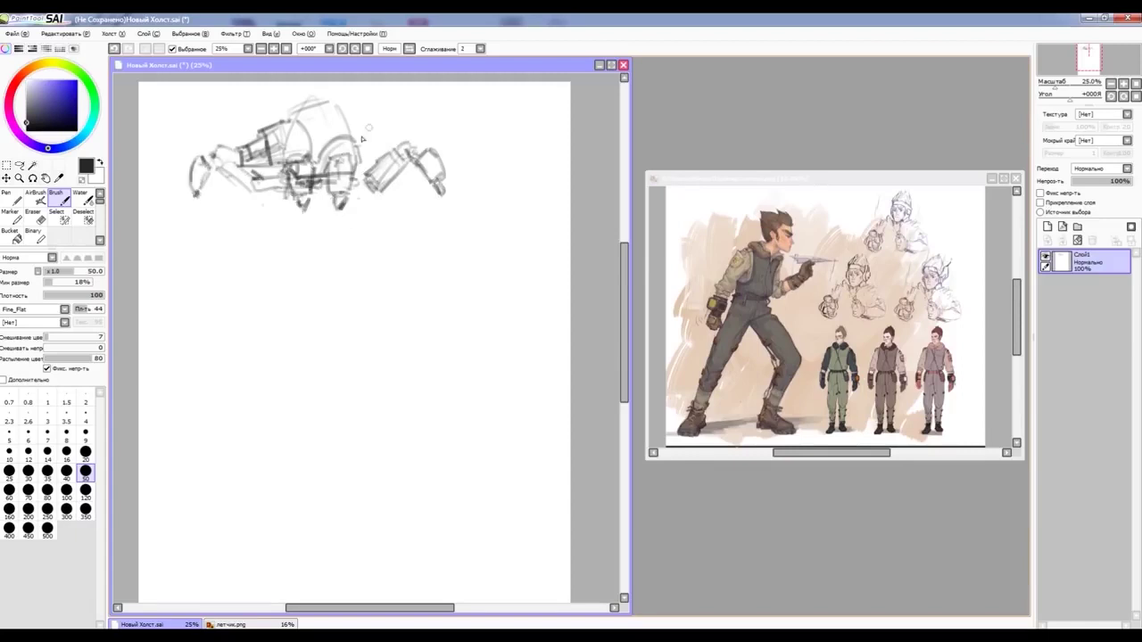
drag(211, 203, 437, 198)
drag(273, 159, 335, 107)
drag(332, 164, 355, 152)
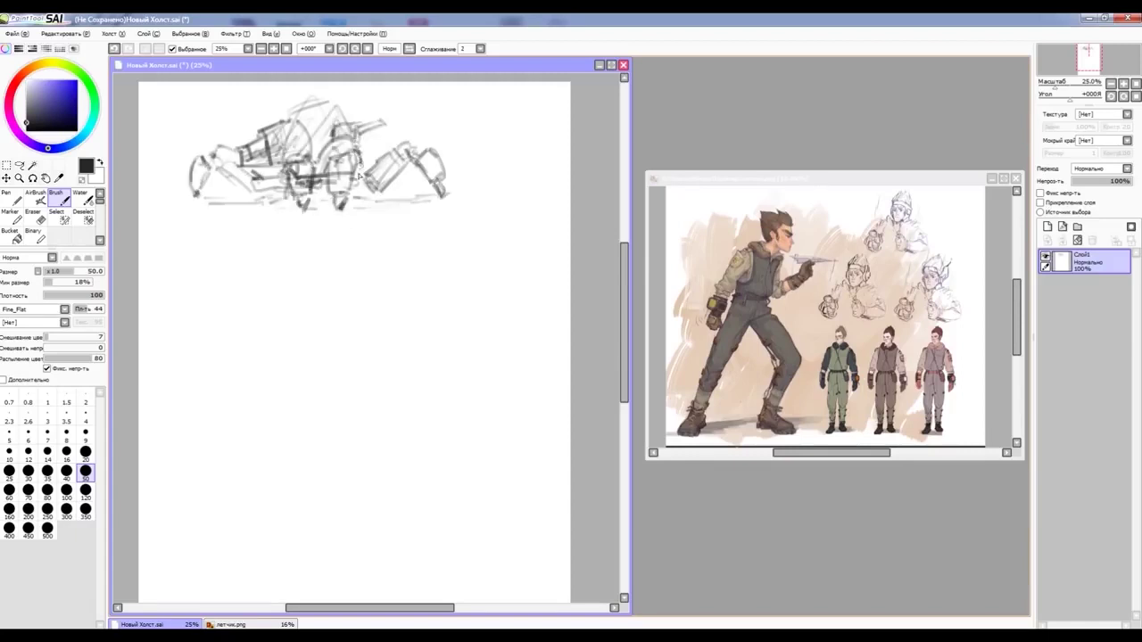
Step: Below the vehicle, outline a rough rectangular robot body with bent legs and feet
scroll(318, 160, down, 1)
drag(379, 234, 368, 310)
drag(379, 235, 439, 332)
mouse_move(357, 325)
mouse_down()
mouse_move(439, 330)
mouse_move(314, 436)
mouse_up()
drag(312, 389, 332, 437)
drag(426, 361, 496, 439)
drag(437, 331, 446, 373)
Step: Add a second leg pair, a right edge, body lines, a dome and platform lines
mouse_move(389, 338)
mouse_down()
mouse_move(366, 392)
mouse_move(384, 427)
mouse_up()
drag(437, 344, 527, 421)
drag(446, 245, 451, 361)
drag(367, 296, 425, 295)
drag(395, 239, 425, 237)
drag(400, 294, 455, 332)
mouse_move(356, 317)
mouse_down()
mouse_move(471, 343)
mouse_move(500, 337)
mouse_up()
drag(444, 313, 464, 330)
drag(374, 271, 421, 273)
Step: Erase the bad lower legs and redraw them as splayed spider legs
click(37, 219)
drag(321, 392, 395, 413)
drag(464, 392, 522, 419)
key(b)
mouse_move(450, 245)
mouse_down()
mouse_move(446, 331)
mouse_move(468, 394)
mouse_up()
drag(350, 332, 312, 385)
drag(476, 329, 515, 375)
drag(357, 332, 331, 382)
mouse_move(446, 335)
mouse_down()
mouse_move(508, 373)
mouse_move(472, 403)
mouse_up()
Step: Redraw the dome as a boxy top with side details, then lasso the lower robot
drag(368, 267, 447, 237)
drag(362, 307, 450, 291)
mouse_move(453, 287)
mouse_down()
mouse_move(444, 252)
mouse_move(392, 233)
mouse_up()
mouse_move(412, 283)
mouse_down()
mouse_move(438, 272)
mouse_move(439, 330)
mouse_up()
mouse_move(457, 283)
mouse_down()
mouse_move(462, 326)
mouse_move(432, 285)
mouse_up()
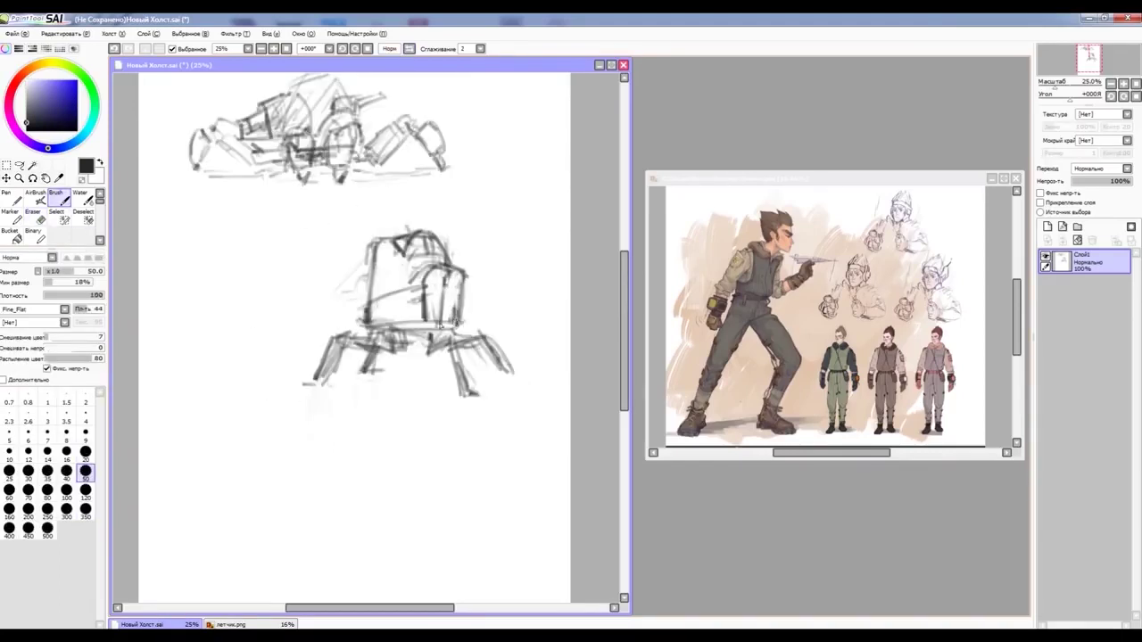
scroll(388, 309, down, 1)
drag(325, 286, 330, 278)
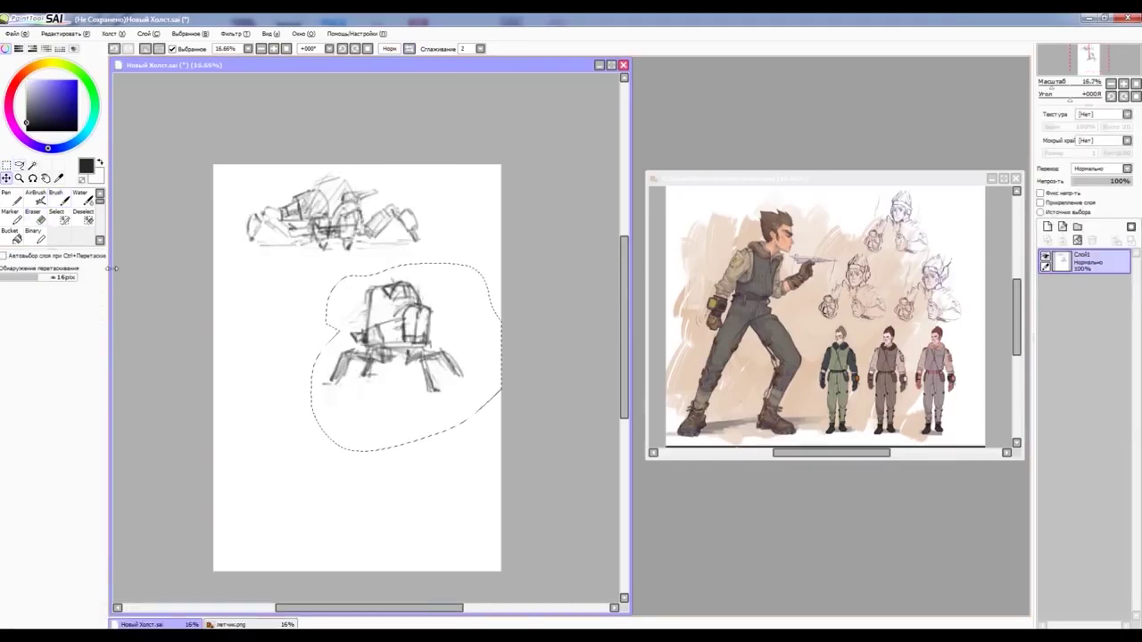
Step: Shift the lassoed spider-leg robot left and deselect it
drag(393, 336, 364, 336)
key(ctrl+d)
scroll(364, 335, up, 1)
Step: Sketch a tall rectangle body to the right with a darkened top and two legs
key(b)
drag(459, 221, 457, 326)
drag(527, 224, 538, 330)
drag(493, 265, 524, 262)
drag(459, 214, 526, 245)
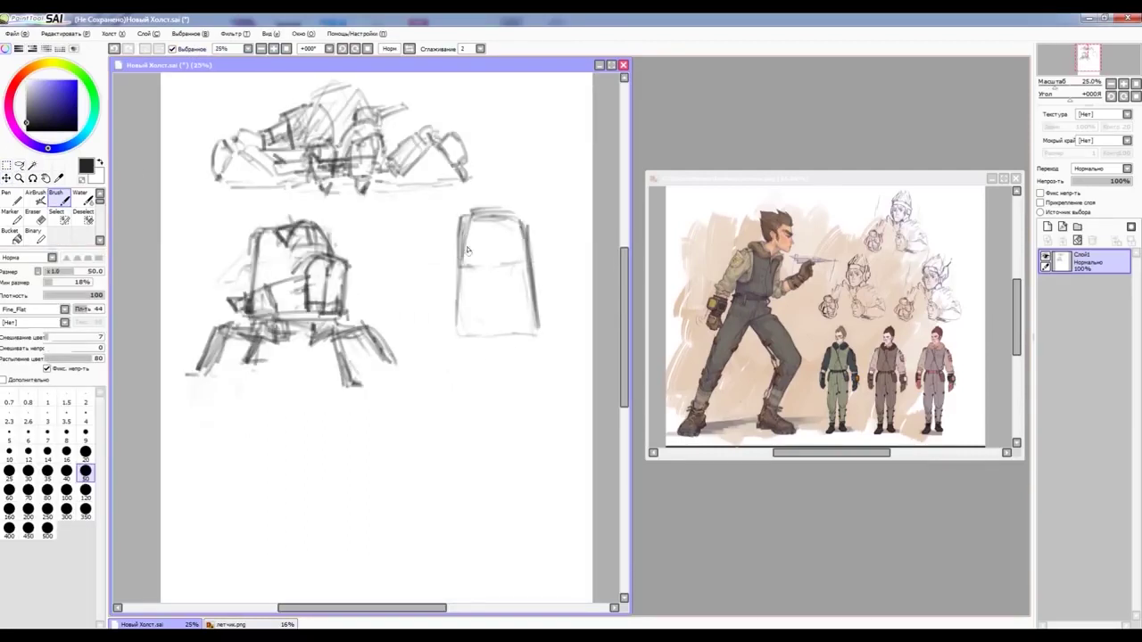
mouse_move(478, 346)
mouse_down()
mouse_move(469, 389)
mouse_move(526, 374)
mouse_move(521, 389)
mouse_up()
Step: Erase the rectangle's legs, redraw stubby ones and reinforce the body outline
click(45, 222)
drag(468, 344, 531, 374)
key(b)
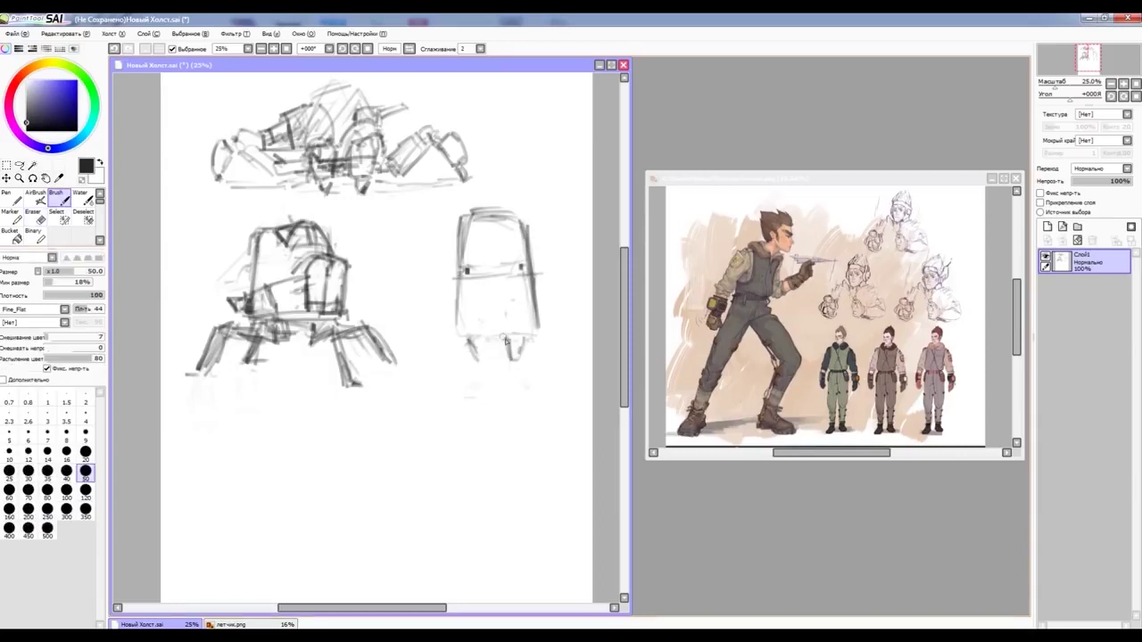
drag(500, 338, 513, 370)
drag(466, 339, 531, 401)
mouse_move(471, 359)
mouse_down()
mouse_move(487, 371)
mouse_move(473, 402)
mouse_move(540, 328)
mouse_move(487, 377)
mouse_up()
mouse_move(499, 343)
mouse_down()
mouse_move(517, 370)
mouse_move(457, 268)
mouse_up()
drag(457, 286, 483, 234)
Step: Widen the right robot's body and legs, undoing a stray small circle
drag(526, 287, 513, 338)
drag(462, 293, 415, 415)
drag(523, 284, 562, 350)
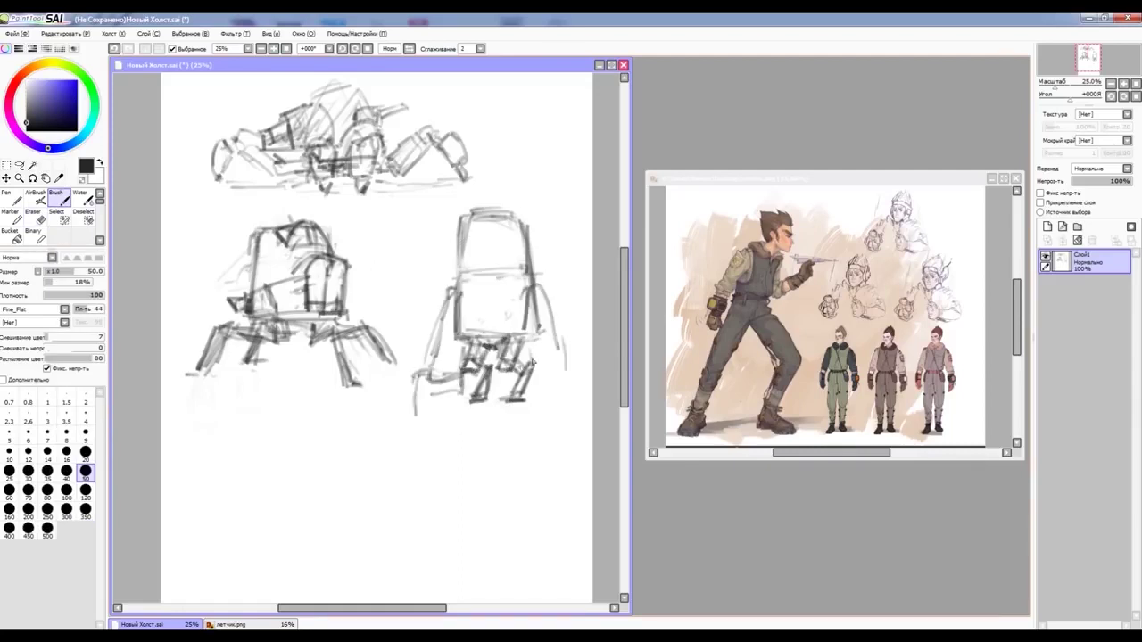
drag(536, 308, 564, 412)
drag(416, 384, 562, 416)
drag(518, 214, 527, 240)
key(ctrl+z)
key(ctrl+z)
Step: Add a side circle, extra body and leg strokes, and base strokes to the right robot
mouse_move(542, 282)
mouse_down()
mouse_move(534, 312)
mouse_move(564, 386)
mouse_up()
drag(453, 314, 439, 337)
drag(498, 276, 496, 327)
drag(428, 413, 478, 411)
Step: Shrink the right robot with the Ctrl+T transform
drag(420, 214, 415, 219)
key(ctrl+t)
drag(571, 437, 562, 410)
key(Return)
Step: Start sketching a box shape with sides below the robots
scroll(374, 339, down, 3)
key(b)
drag(337, 341, 308, 391)
drag(350, 318, 416, 332)
drag(414, 332, 399, 407)
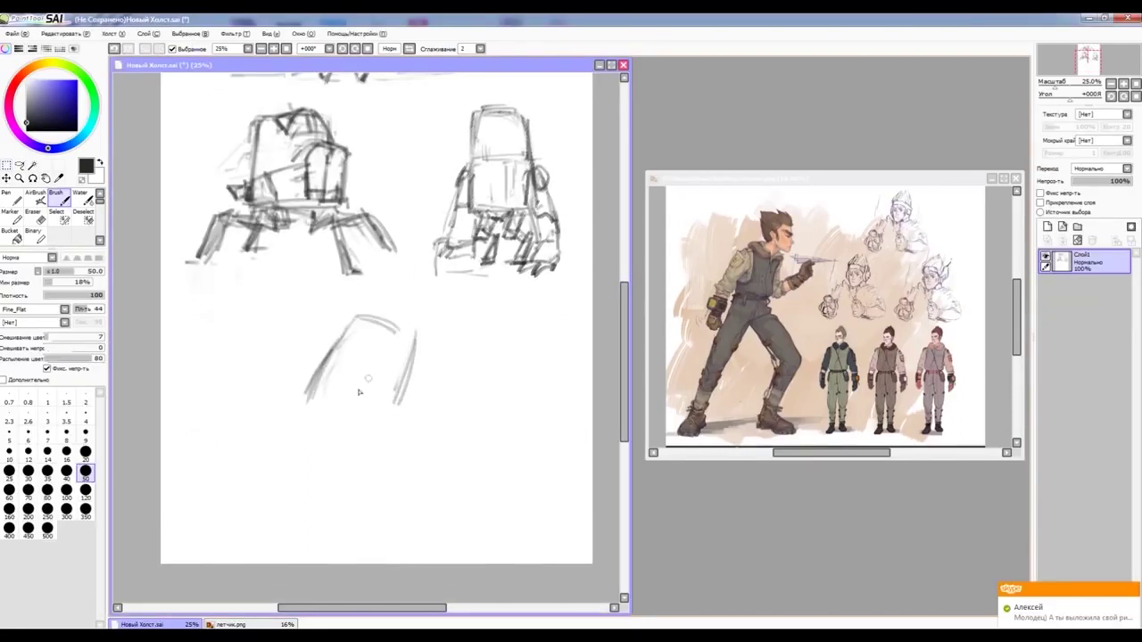
Step: Finish the box outline, try a wheel and leg beneath it, then undo them
drag(305, 403, 369, 417)
drag(317, 364, 416, 357)
drag(375, 393, 332, 535)
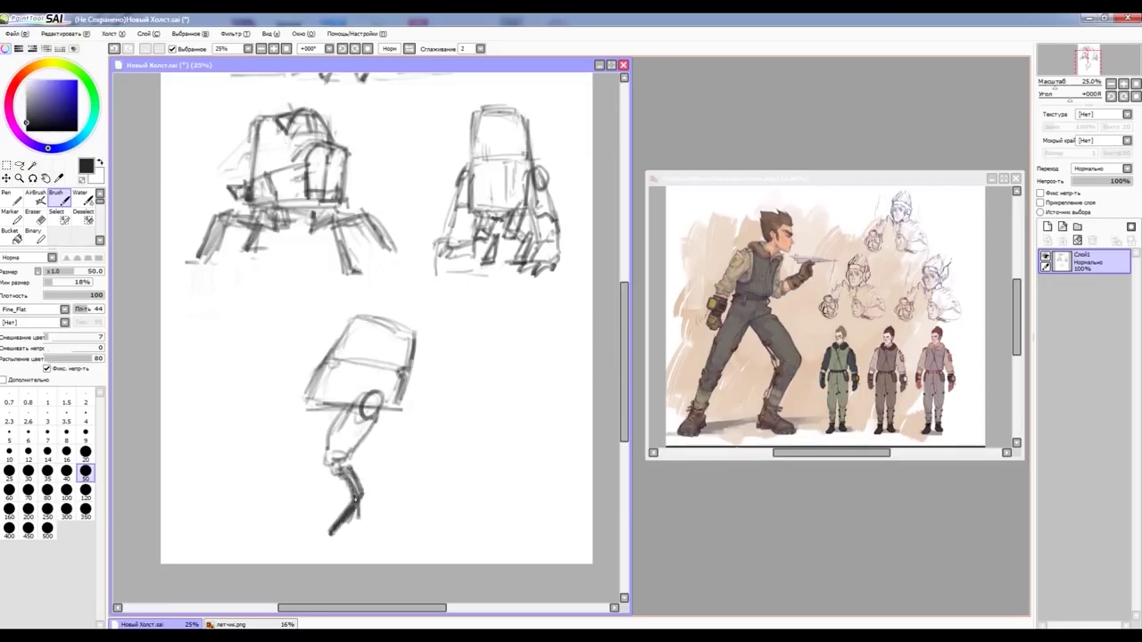
drag(317, 445, 349, 536)
mouse_move(366, 416)
mouse_down()
mouse_move(312, 476)
mouse_move(322, 558)
mouse_move(342, 497)
mouse_up()
key(ctrl+t)
key(Return)
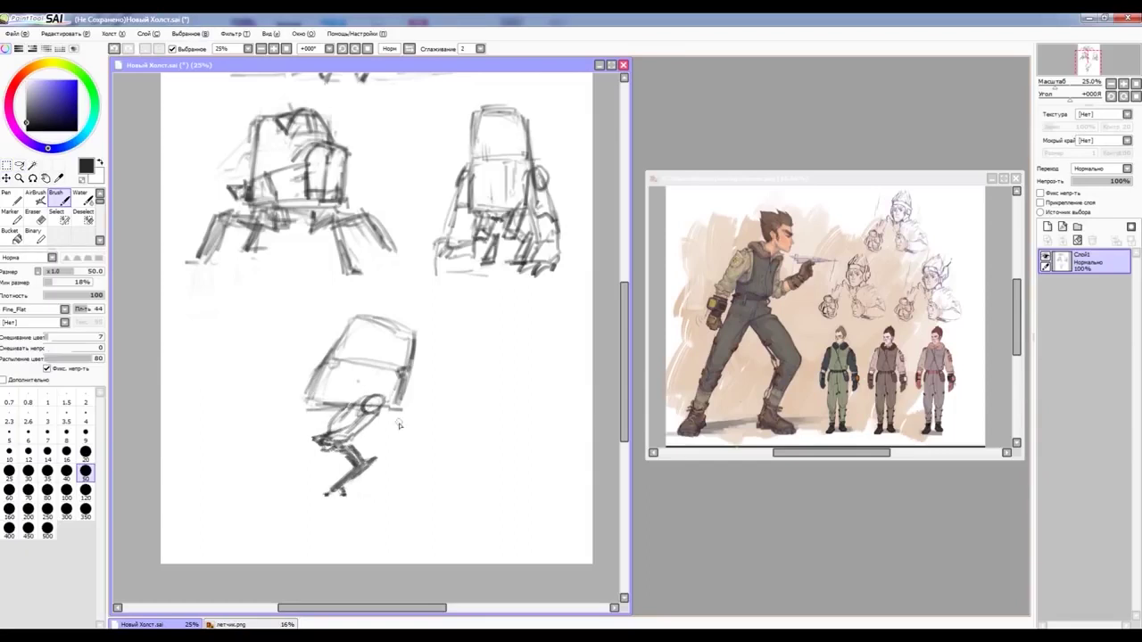
key(ctrl+z)
key(ctrl+z)
key(ctrl+z)
Step: Close the lower shape into a cube with extra edges, then discard it with the Eraser
drag(309, 361, 402, 441)
mouse_move(328, 330)
mouse_down()
mouse_move(397, 361)
mouse_move(407, 443)
mouse_up()
mouse_move(355, 382)
mouse_down()
mouse_move(402, 428)
mouse_move(400, 339)
mouse_move(322, 361)
mouse_move(407, 361)
mouse_up()
key(e)
key(b)
Step: Sketch a darkened helmet shape with a collar beneath it
mouse_move(347, 357)
mouse_down()
mouse_move(343, 419)
mouse_move(406, 426)
mouse_up()
drag(417, 370, 412, 408)
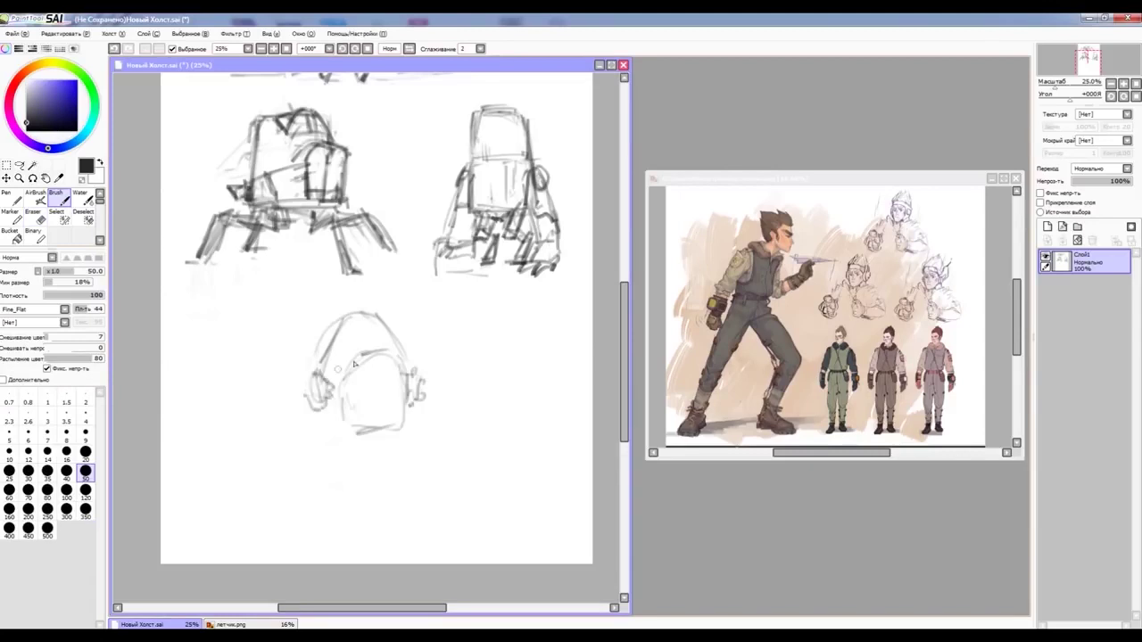
drag(403, 417, 348, 433)
mouse_move(325, 344)
mouse_down()
mouse_move(397, 332)
mouse_move(398, 343)
mouse_up()
mouse_move(341, 335)
mouse_down()
mouse_move(370, 335)
mouse_move(414, 413)
mouse_up()
mouse_move(339, 443)
mouse_down()
mouse_move(382, 429)
mouse_move(409, 444)
mouse_up()
drag(368, 459, 407, 453)
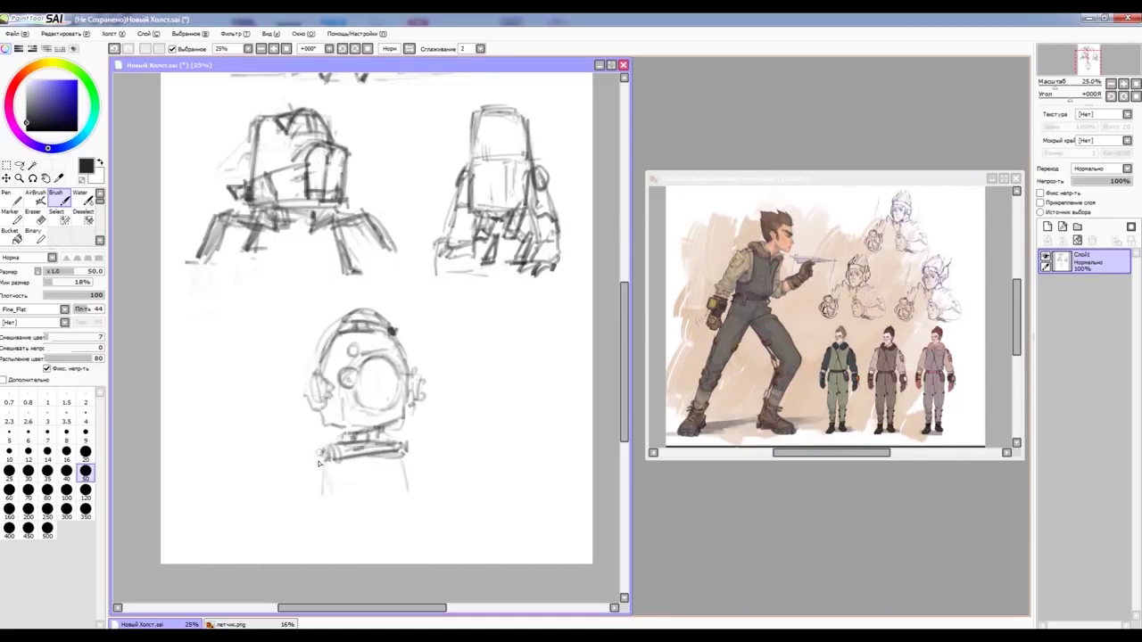
Step: Draw a left arm with a small hand and a line down the right side
drag(329, 505, 302, 519)
drag(407, 457, 412, 498)
drag(287, 516, 298, 542)
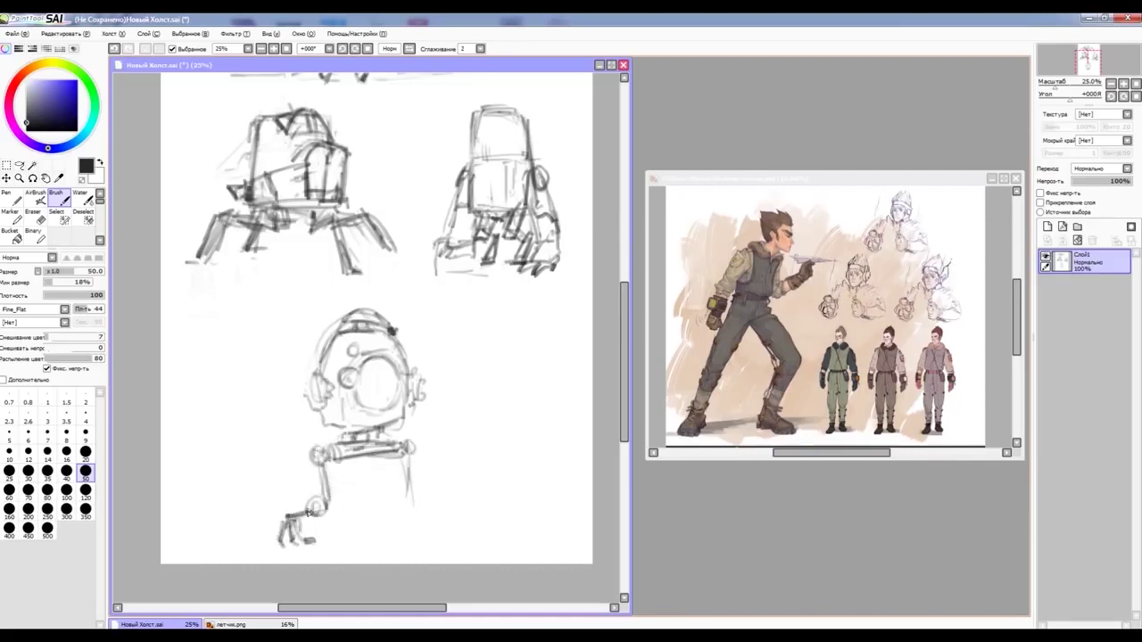
drag(314, 462, 328, 511)
drag(407, 457, 408, 504)
Step: Draw long, darkened left and right arms below the collar with a heavier left hand
drag(317, 460, 328, 543)
drag(407, 457, 409, 535)
drag(326, 464, 312, 528)
drag(403, 455, 412, 537)
drag(313, 510, 323, 541)
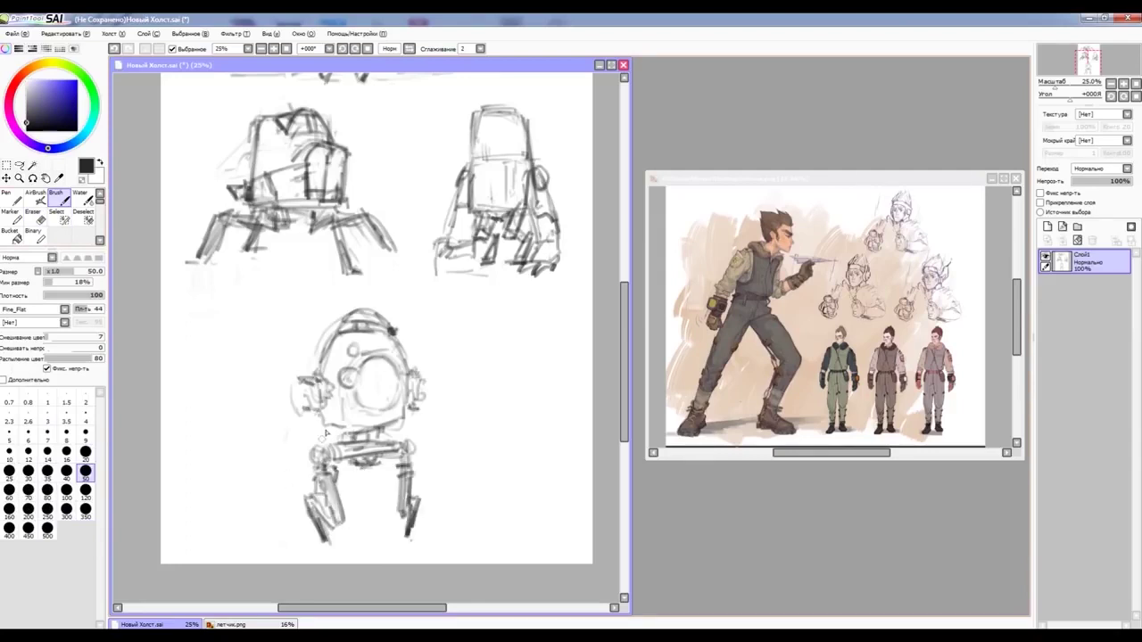
Step: Add a raised clawed left arm, both shoulder pads and a hanging right arm
mouse_move(332, 394)
mouse_down()
mouse_move(282, 432)
mouse_move(284, 516)
mouse_up()
mouse_move(264, 437)
mouse_down()
mouse_move(254, 505)
mouse_move(271, 510)
mouse_up()
drag(250, 507, 279, 515)
drag(279, 373, 314, 404)
drag(413, 371, 437, 403)
drag(419, 392, 471, 478)
drag(435, 450, 473, 516)
Step: Mirror the view to check the drawing, then extend the canvas on the right
key(h)
key(h)
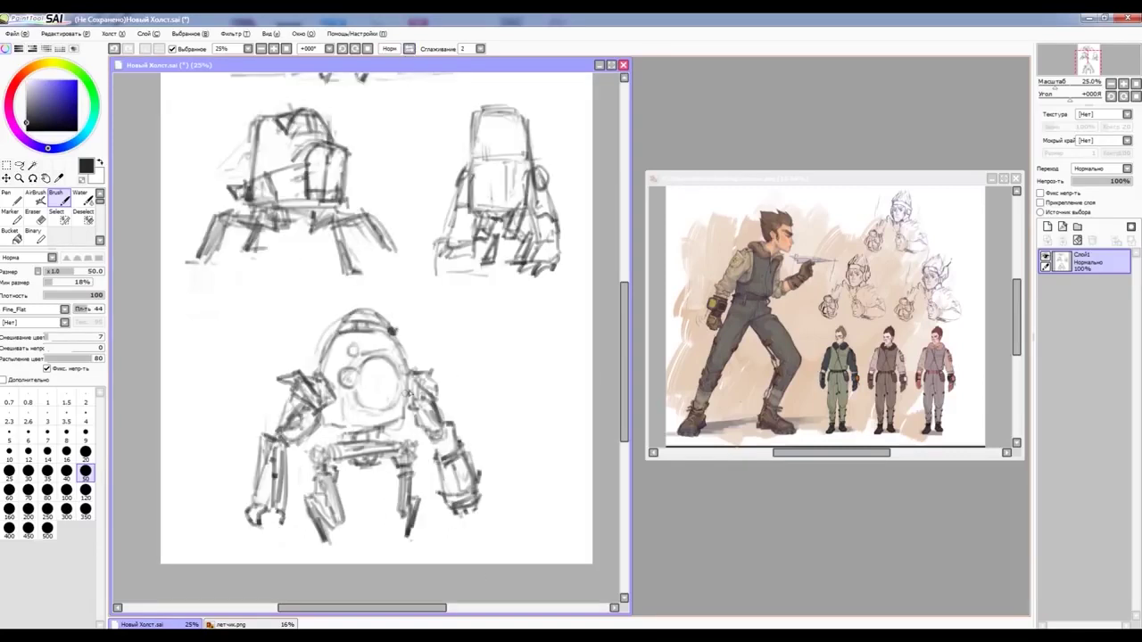
key(minus)
click(113, 33)
click(134, 46)
click(197, 132)
Step: Extend the canvas 2000 px to the right and copy the lassoed helmet robot to a new layer
text(2000)
key(Return)
drag(232, 375, 233, 373)
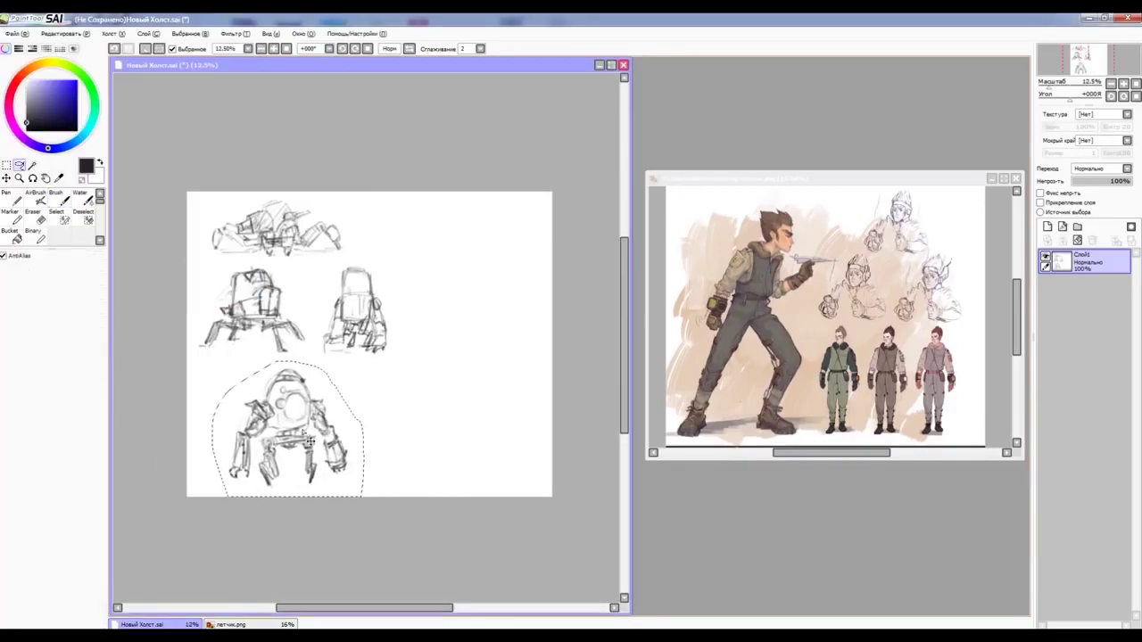
key(ctrl+c)
key(ctrl+v)
Step: Move the robot copy to the right and enlarge it with two transforms
drag(285, 428, 464, 352)
key(ctrl+t)
drag(393, 495, 375, 473)
key(Return)
key(ctrl+t)
drag(527, 290, 536, 239)
key(Return)
key(plus)
Step: Sketch the copy's legs, then draw dark leg strokes on a new line layer
key(b)
mouse_move(382, 379)
mouse_down()
mouse_move(364, 499)
mouse_move(375, 439)
mouse_up()
drag(442, 375, 461, 450)
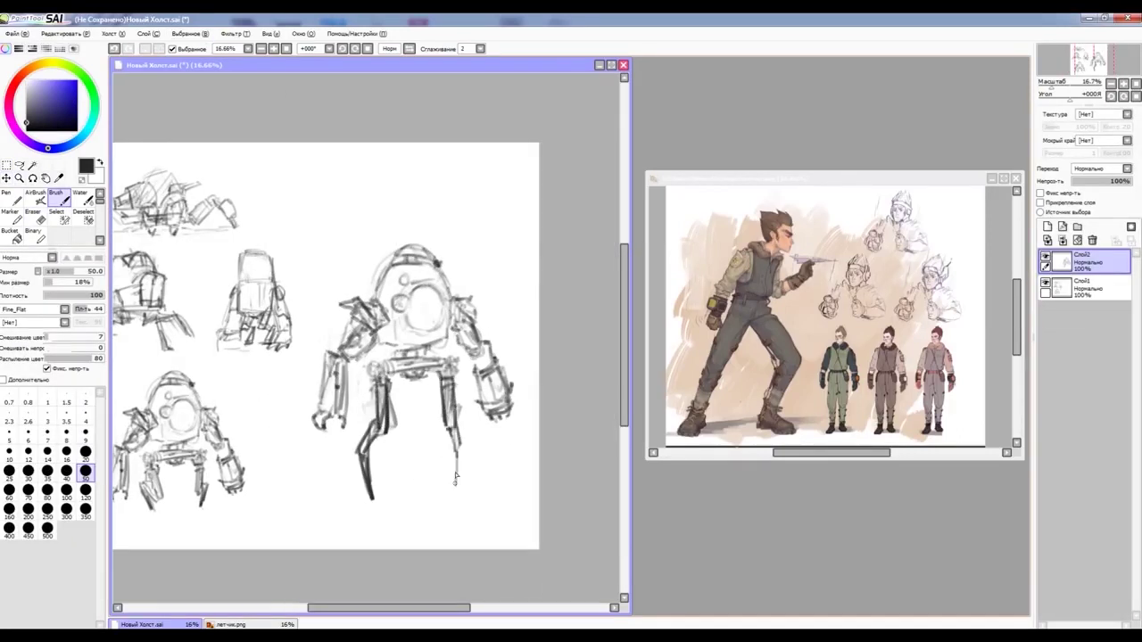
key(h)
key(h)
key(ctrl+shift+n)
mouse_move(382, 379)
mouse_down()
mouse_move(387, 449)
mouse_move(375, 500)
mouse_up()
drag(450, 370, 459, 500)
Step: Delete the extra line layer and add dark strokes on the faded robot layer
click(1084, 286)
key(e)
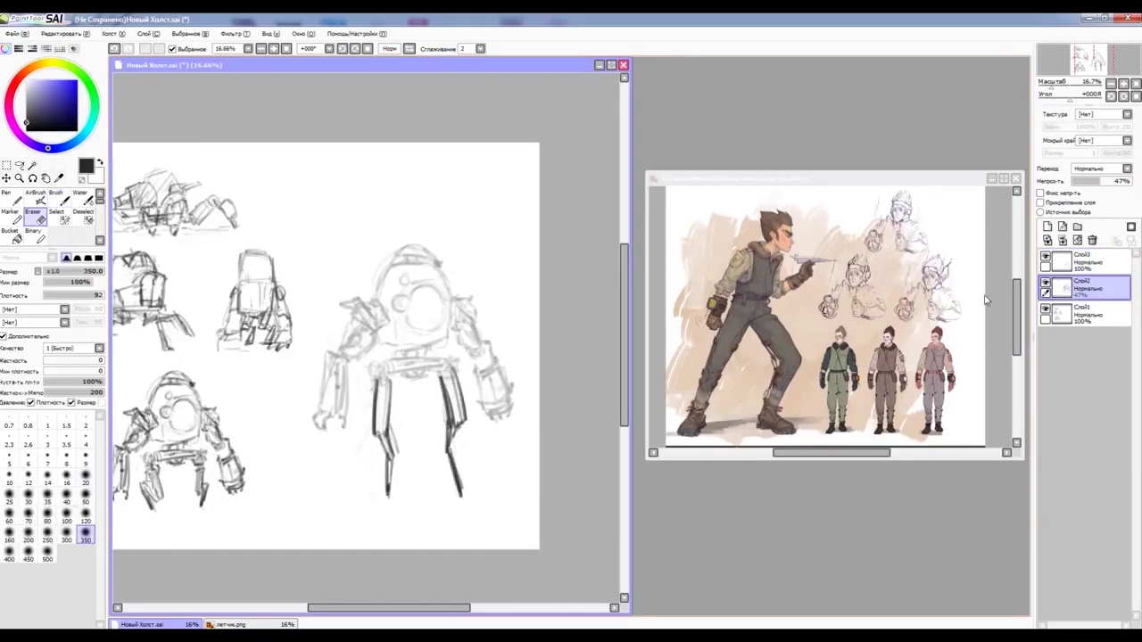
click(1084, 262)
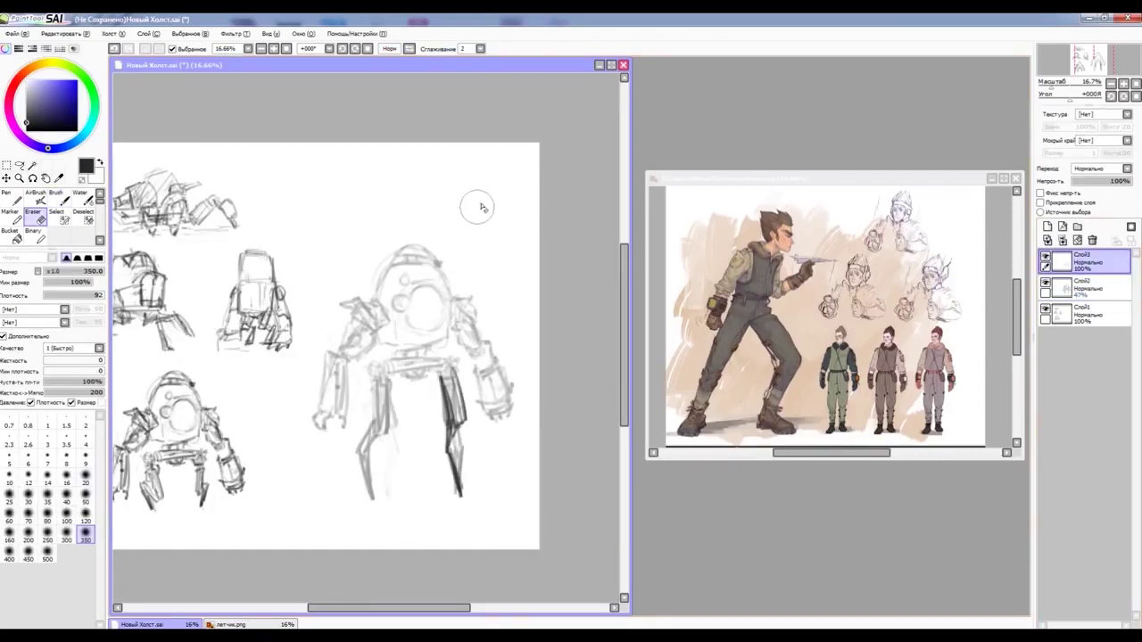
click(1092, 241)
key(b)
scroll(357, 339, down, 2)
scroll(357, 339, up, 3)
drag(473, 267, 489, 343)
key(e)
key(b)
Step: Erase the dark left-leg strokes and redraw both robot legs with firmer lines
mouse_move(450, 260)
mouse_down()
mouse_move(498, 345)
mouse_move(459, 442)
mouse_up()
drag(459, 356, 491, 441)
key(e)
key(b)
mouse_move(357, 268)
mouse_down()
mouse_move(366, 446)
mouse_move(388, 361)
mouse_up()
drag(450, 321, 468, 365)
drag(375, 353, 344, 450)
scroll(466, 275, down, 3)
scroll(466, 274, up, 2)
scroll(466, 274, up, 3)
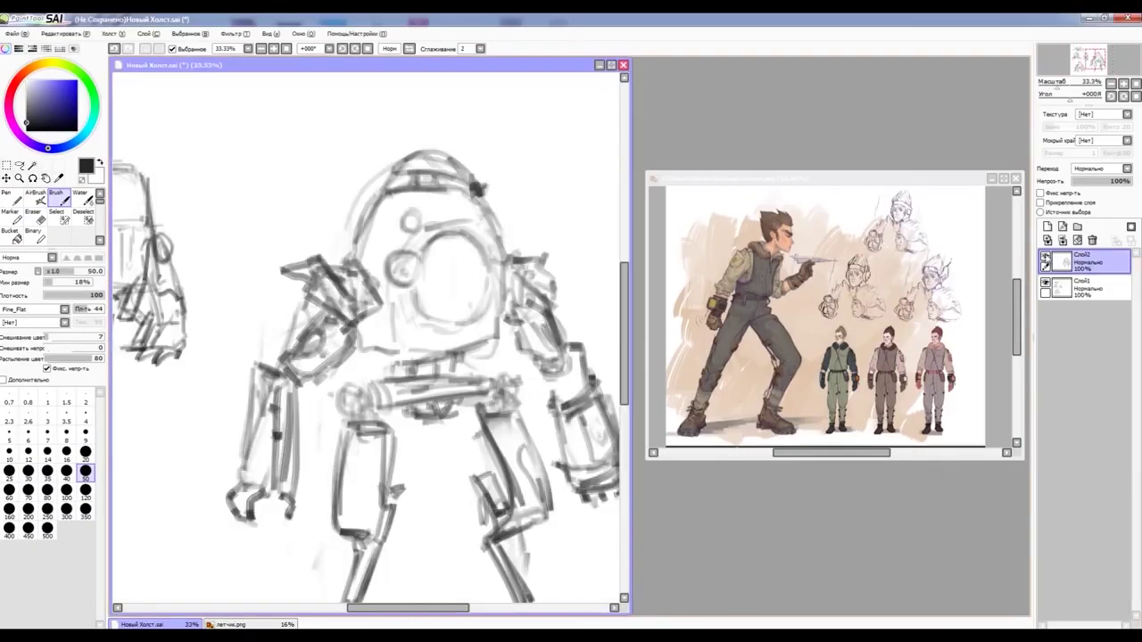
Step: On a new layer, ink the large lens rim and the helmet's outer edges
click(1048, 226)
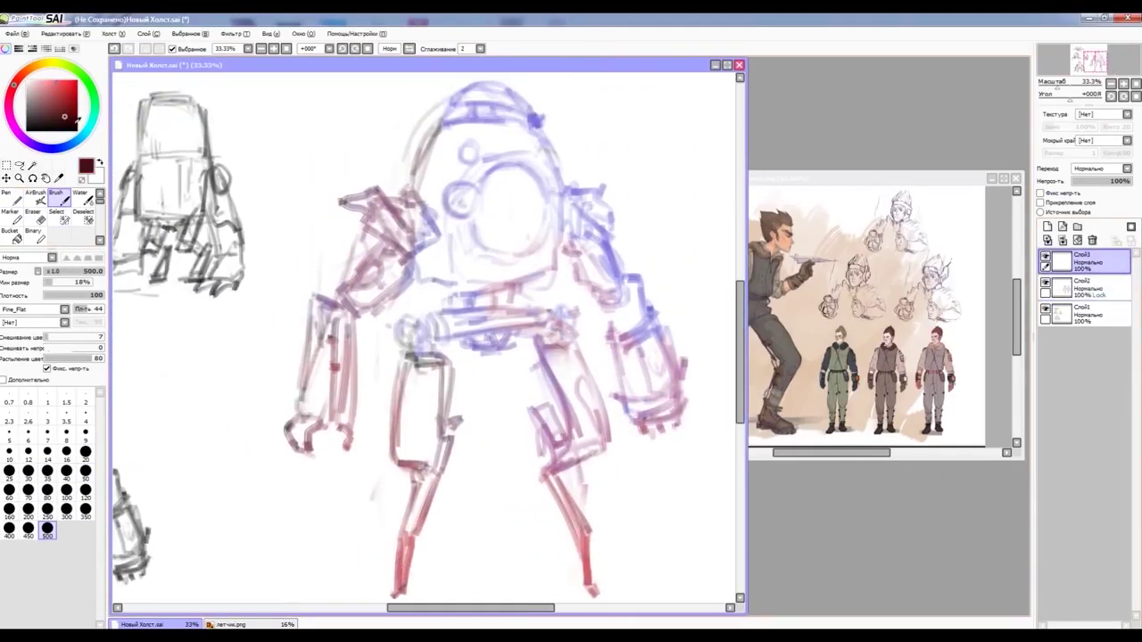
scroll(451, 227, up, 1)
key(bracketleft)
key(bracketleft)
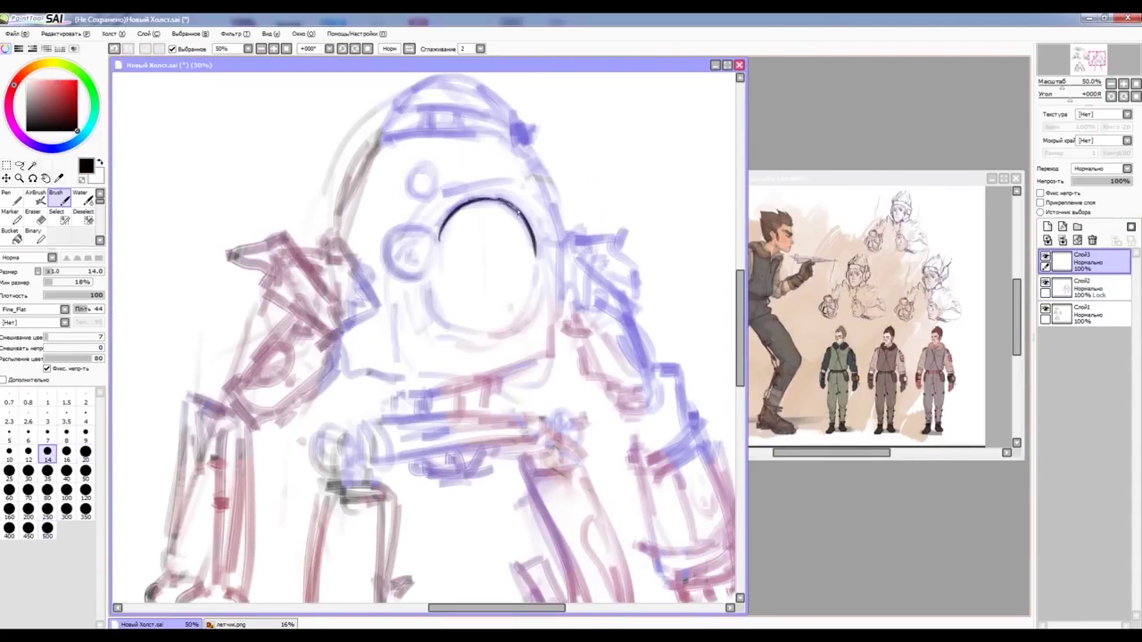
drag(439, 236, 438, 261)
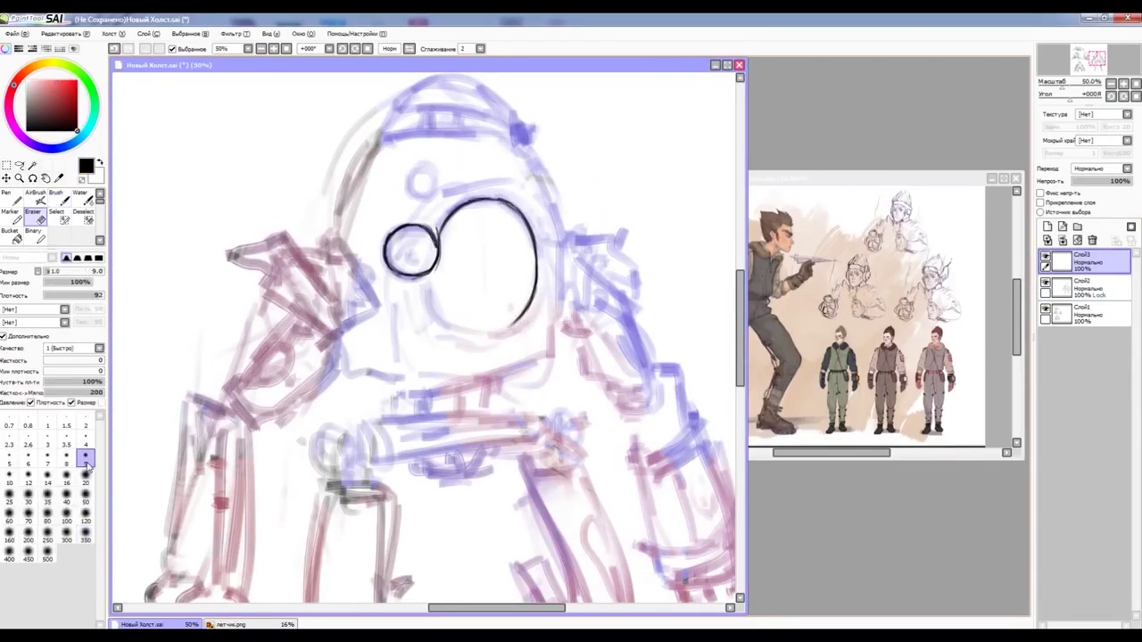
drag(499, 187, 504, 344)
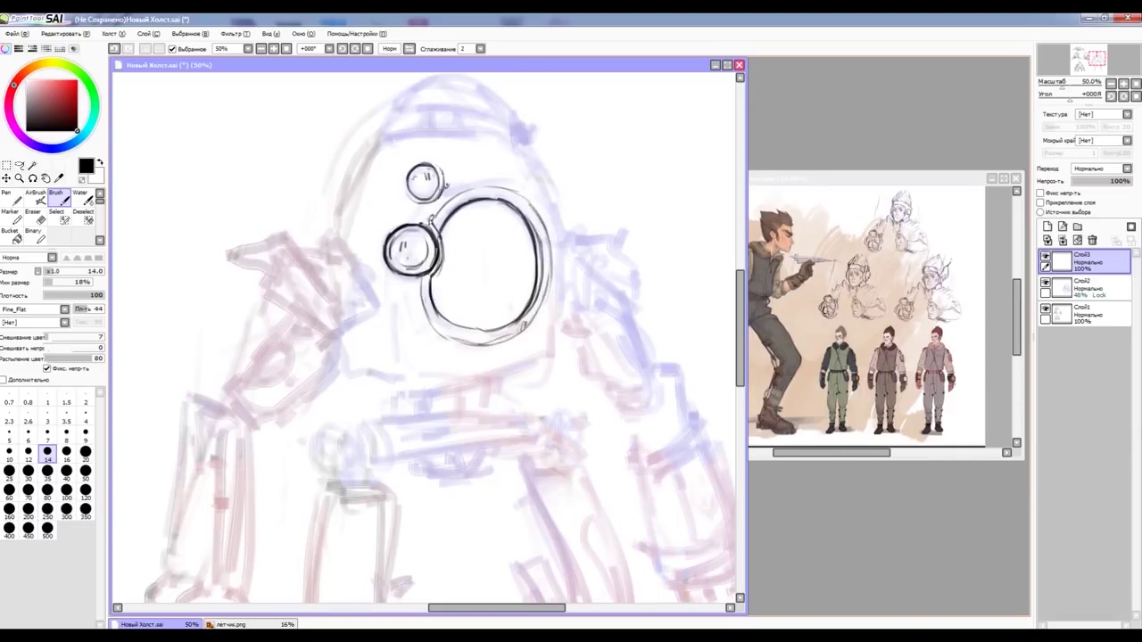
mouse_move(382, 136)
mouse_down()
mouse_move(335, 237)
mouse_move(505, 133)
mouse_move(562, 360)
mouse_up()
drag(456, 385, 560, 361)
scroll(560, 362, up, 1)
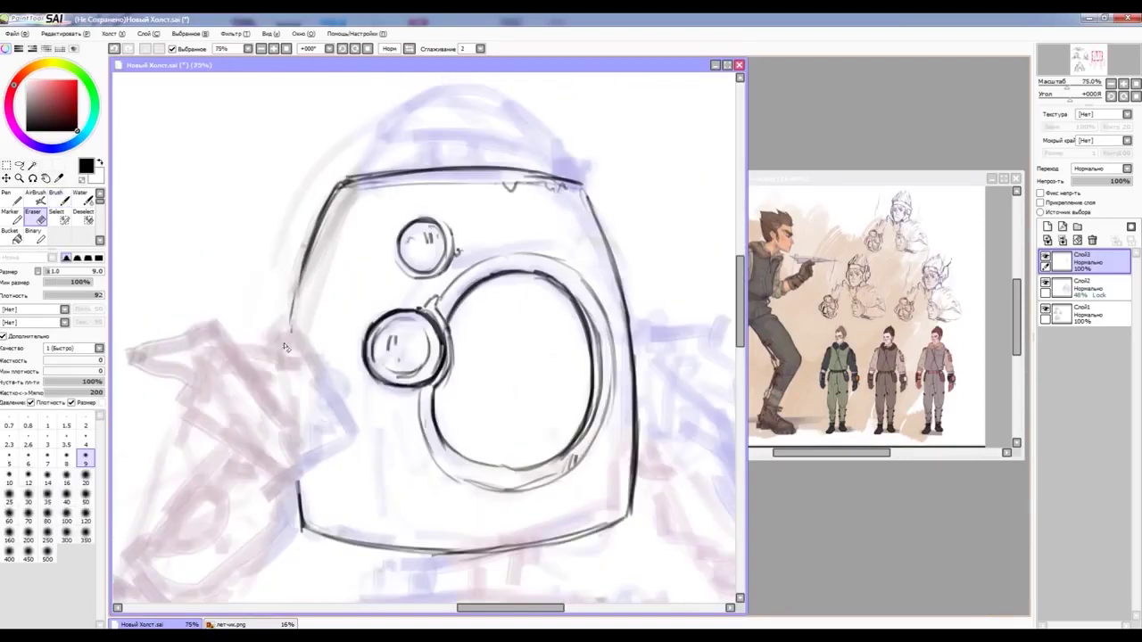
Step: Undo the rough lens and redraw it as a cleaner, darker oval
key(ctrl+z)
mouse_move(451, 343)
mouse_down()
mouse_move(446, 392)
mouse_move(504, 431)
mouse_move(571, 418)
mouse_up()
drag(590, 357, 544, 446)
mouse_move(522, 237)
mouse_down()
mouse_move(602, 348)
mouse_move(571, 414)
mouse_up()
key(e)
mouse_move(450, 352)
mouse_down()
mouse_move(455, 393)
mouse_move(580, 232)
mouse_up()
key(b)
Step: Draw angular panel lines from the small lens and re-stroke the helmet top edge
drag(429, 268, 589, 174)
mouse_move(459, 225)
mouse_down()
mouse_move(531, 174)
mouse_move(577, 181)
mouse_up()
key(e)
key(h)
key(b)
drag(250, 183, 334, 174)
drag(463, 152, 524, 170)
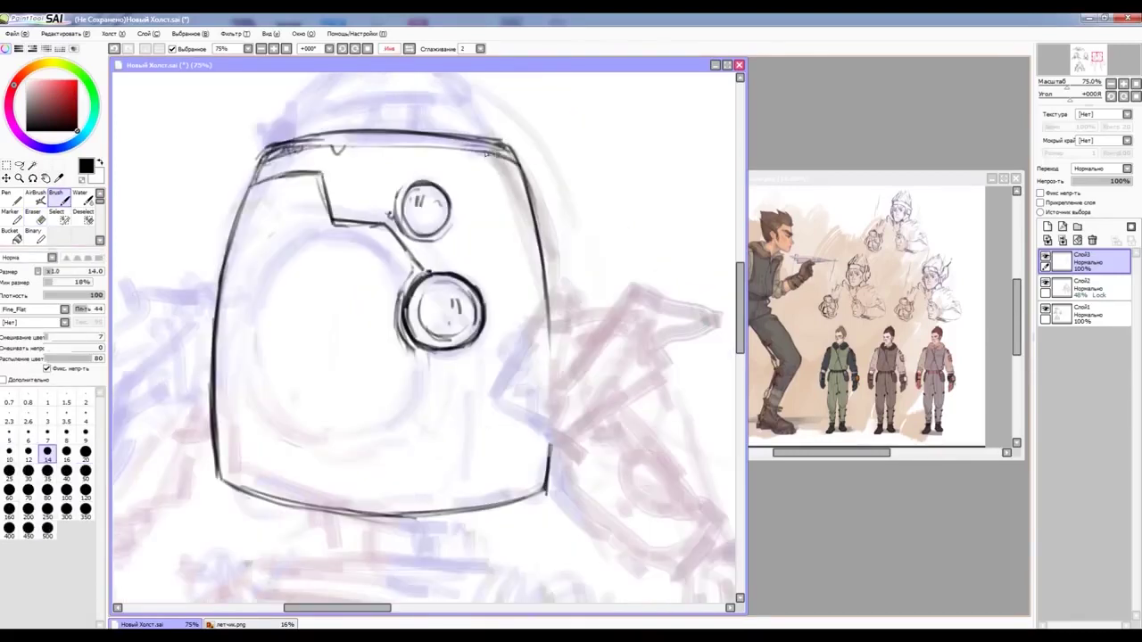
drag(259, 160, 339, 134)
drag(473, 139, 525, 168)
Step: Add a diagonal, panel lines and jaw strokes, then outline the visor oval in dark ink
drag(466, 350, 558, 442)
drag(548, 296, 486, 364)
drag(532, 419, 495, 373)
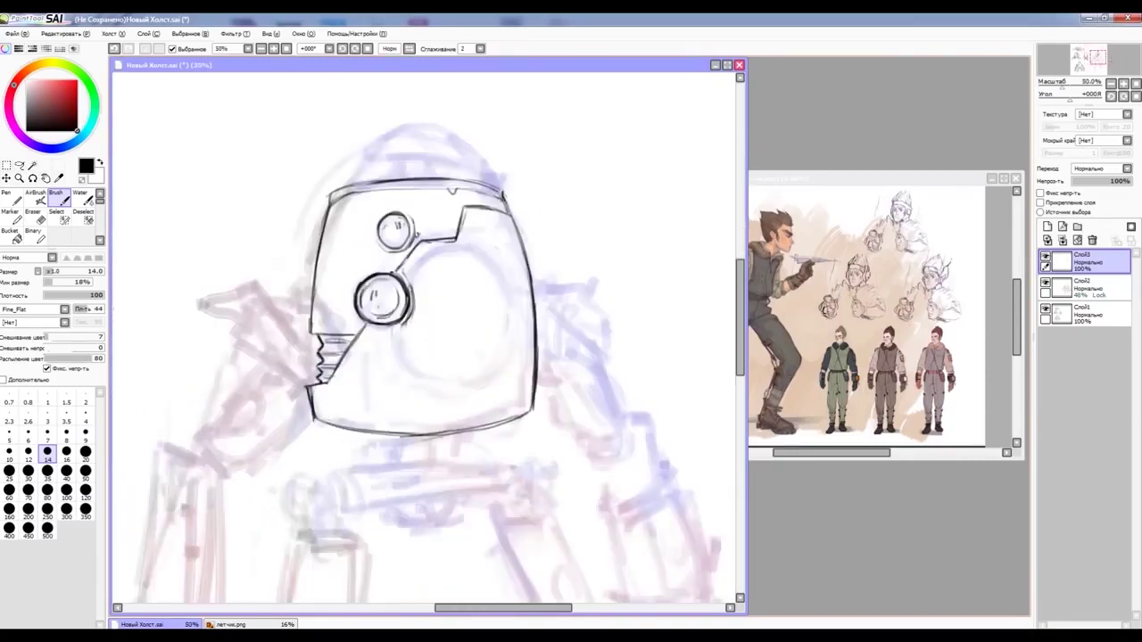
drag(486, 283, 421, 393)
drag(513, 287, 528, 353)
drag(464, 282, 522, 403)
mouse_move(513, 278)
mouse_down()
mouse_move(421, 375)
mouse_move(428, 353)
mouse_up()
Step: Close the visor's top arc and draw a dark triangle inside it
drag(522, 295, 518, 406)
mouse_move(457, 303)
mouse_down()
mouse_move(514, 398)
mouse_move(428, 393)
mouse_move(523, 411)
mouse_up()
key(s)
key(b)
drag(465, 309, 429, 394)
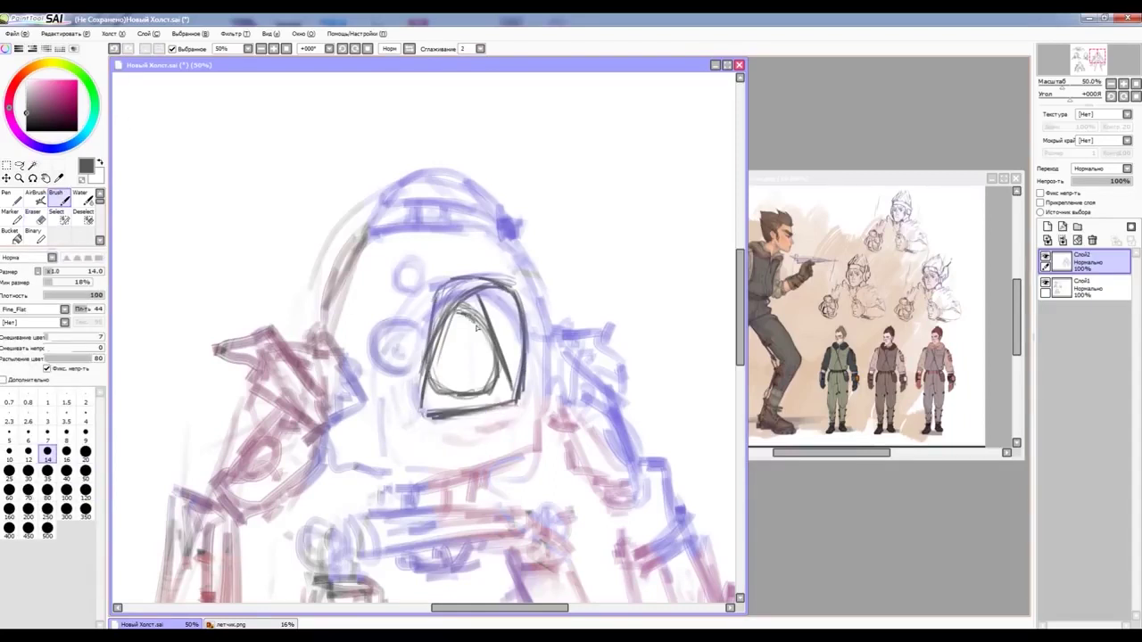
Step: Darken the visor and ink dark lines along the helmet's top and right edge
drag(446, 291, 419, 406)
scroll(429, 357, down, 3)
scroll(410, 375, up, 2)
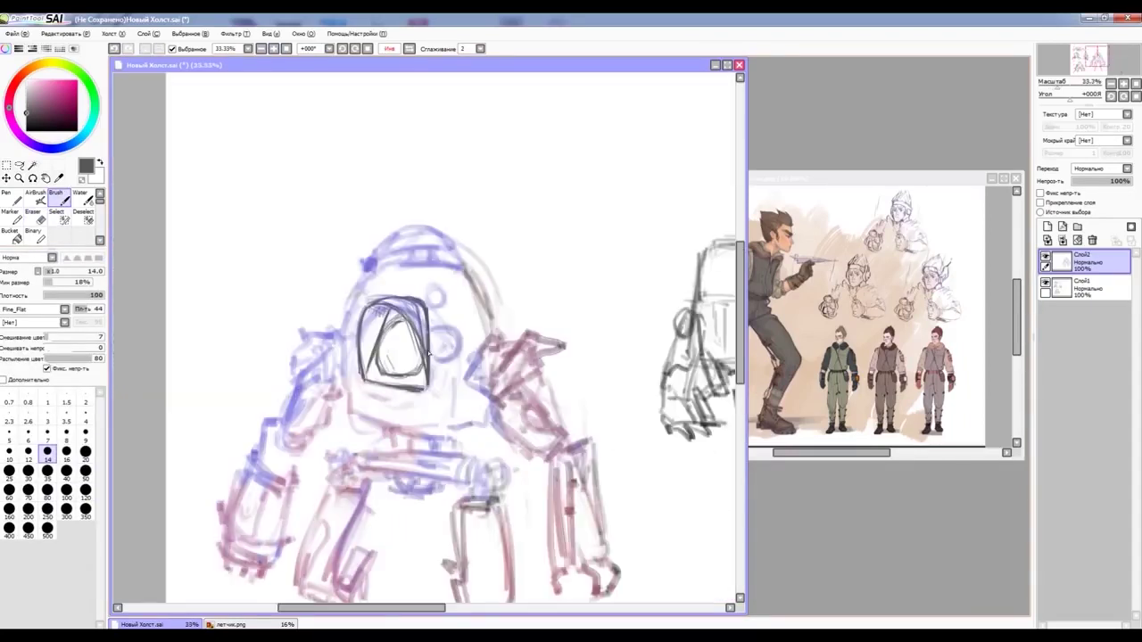
key(e)
drag(397, 312, 419, 357)
key(b)
mouse_move(435, 270)
mouse_down()
mouse_move(489, 344)
mouse_move(491, 424)
mouse_up()
mouse_move(361, 267)
mouse_down()
mouse_move(390, 270)
mouse_move(487, 339)
mouse_move(359, 430)
mouse_move(355, 272)
mouse_up()
drag(367, 268, 394, 264)
Step: Finish the boxy helmet outline, erasing part of the top and checking in mirrored view
key(h)
mouse_move(402, 401)
mouse_down()
mouse_move(366, 402)
mouse_move(496, 392)
mouse_up()
drag(403, 272, 397, 406)
key(h)
mouse_move(377, 259)
mouse_down()
mouse_move(482, 264)
mouse_move(473, 260)
mouse_up()
key(e)
key(h)
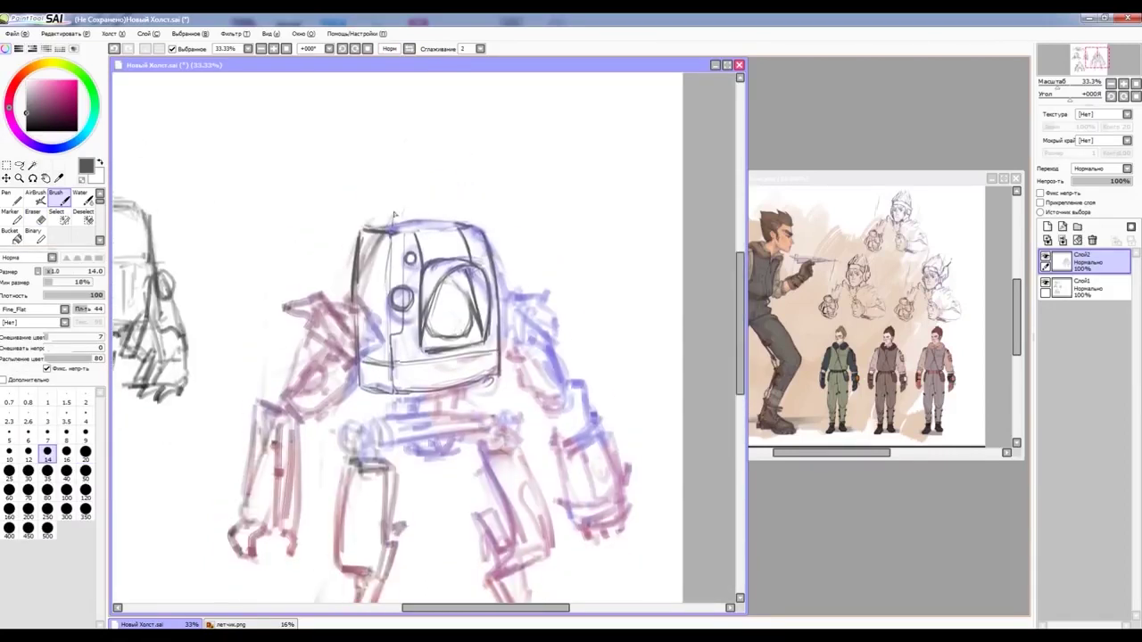
key(b)
Step: Draw pads on both shoulders and a zigzag-tipped antenna on the head
drag(282, 308, 354, 337)
drag(501, 298, 551, 318)
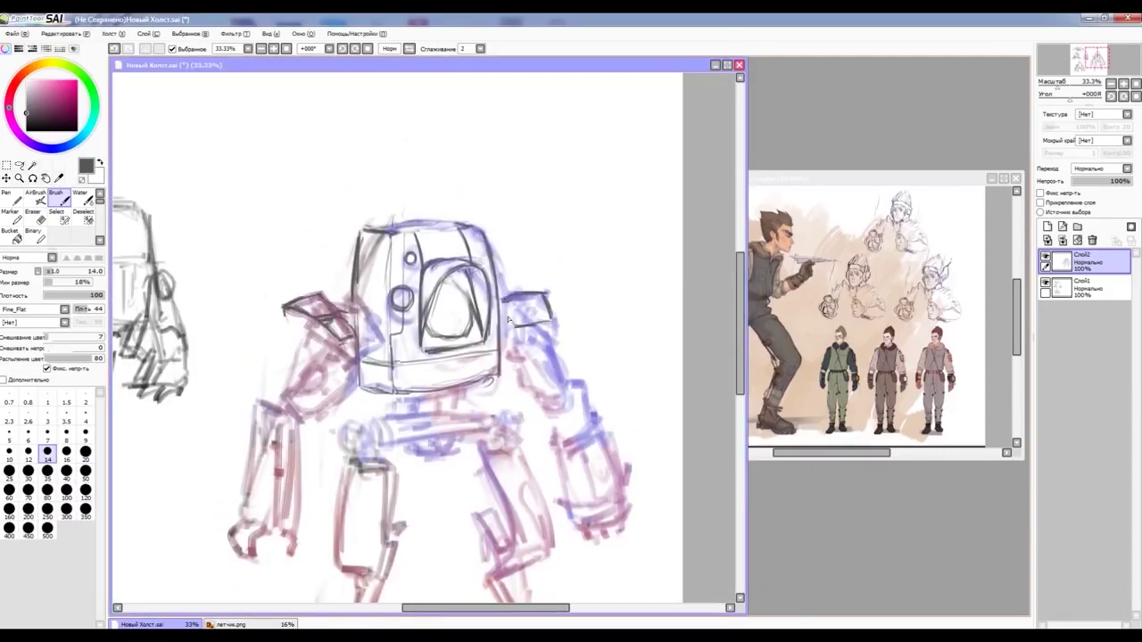
drag(344, 307, 341, 155)
drag(339, 257, 335, 128)
key(h)
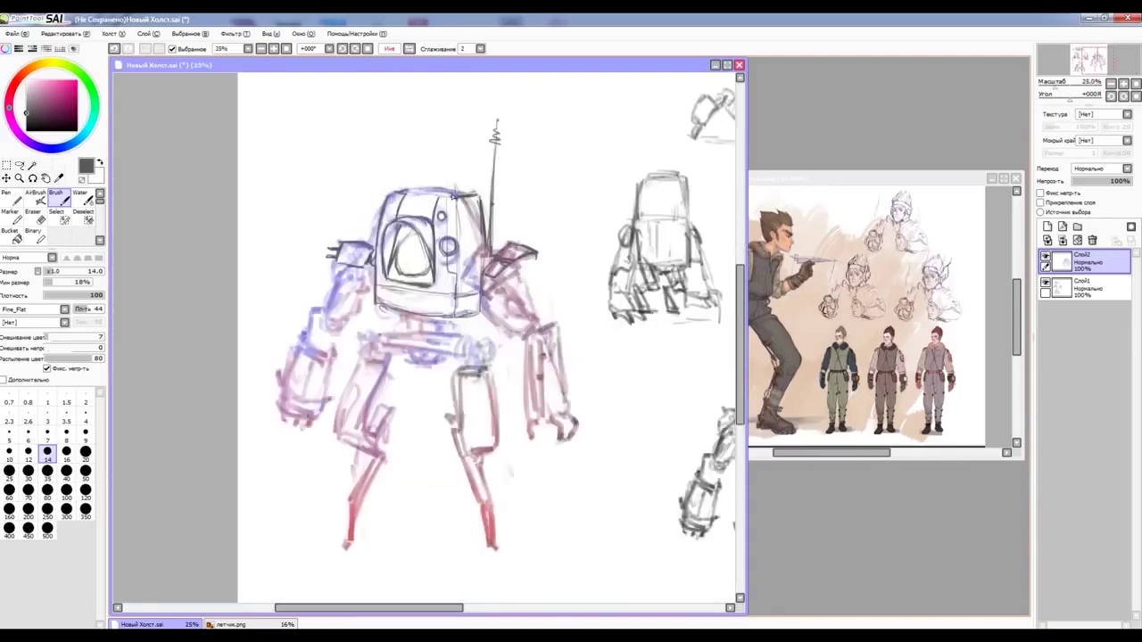
key(h)
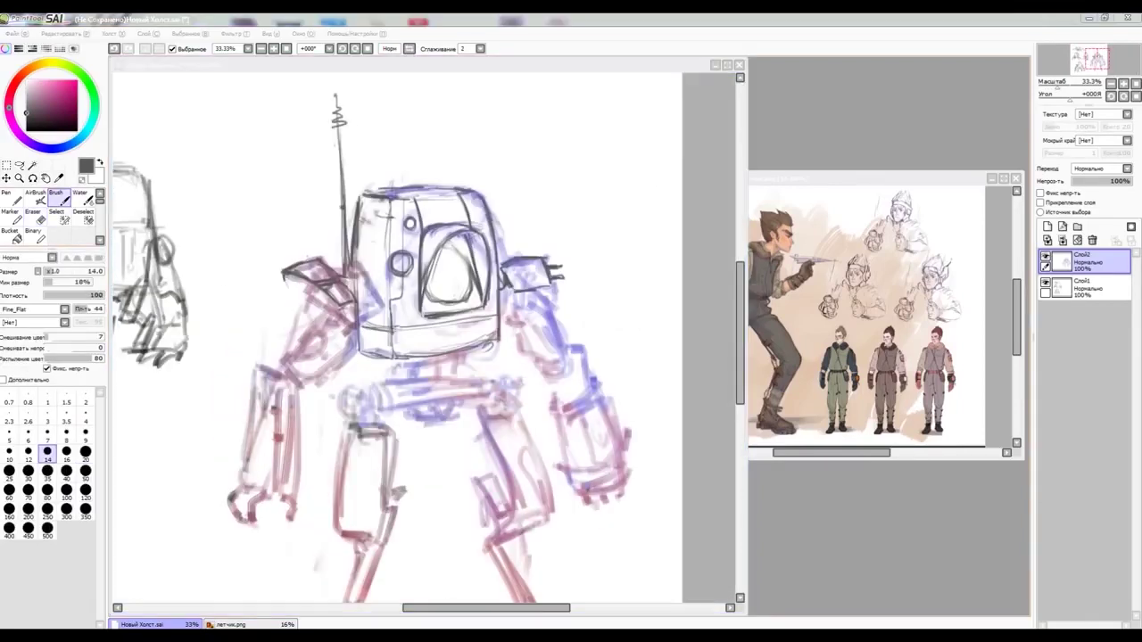
click(353, 294)
drag(313, 299, 362, 323)
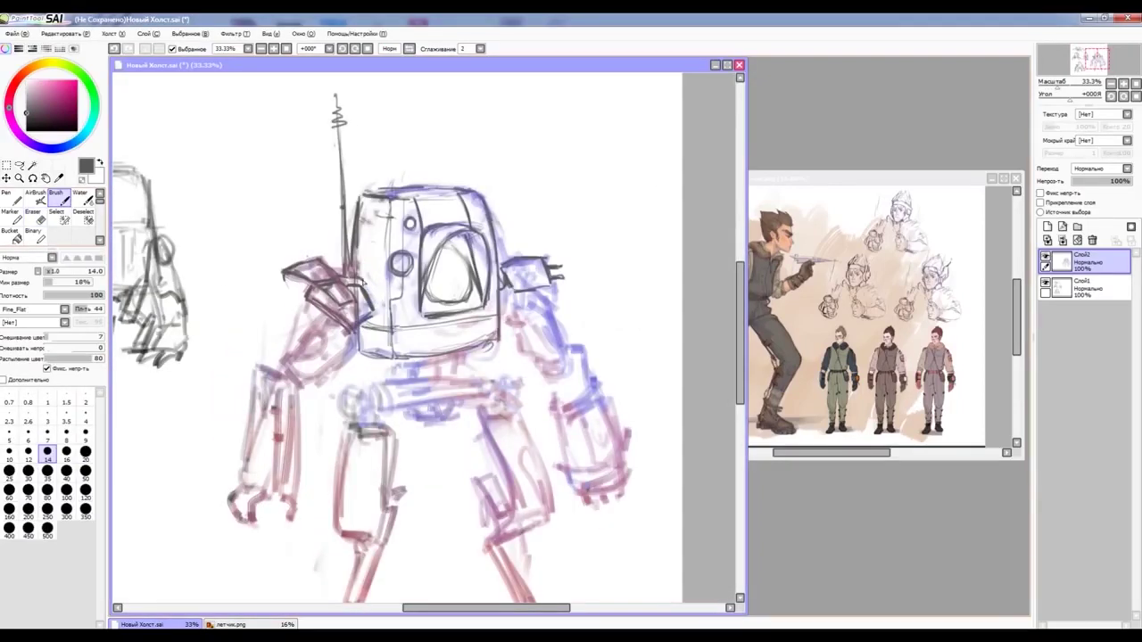
Step: Ink the forearm with a crossbar and dark strokes near the claw
key(minus)
key(minus)
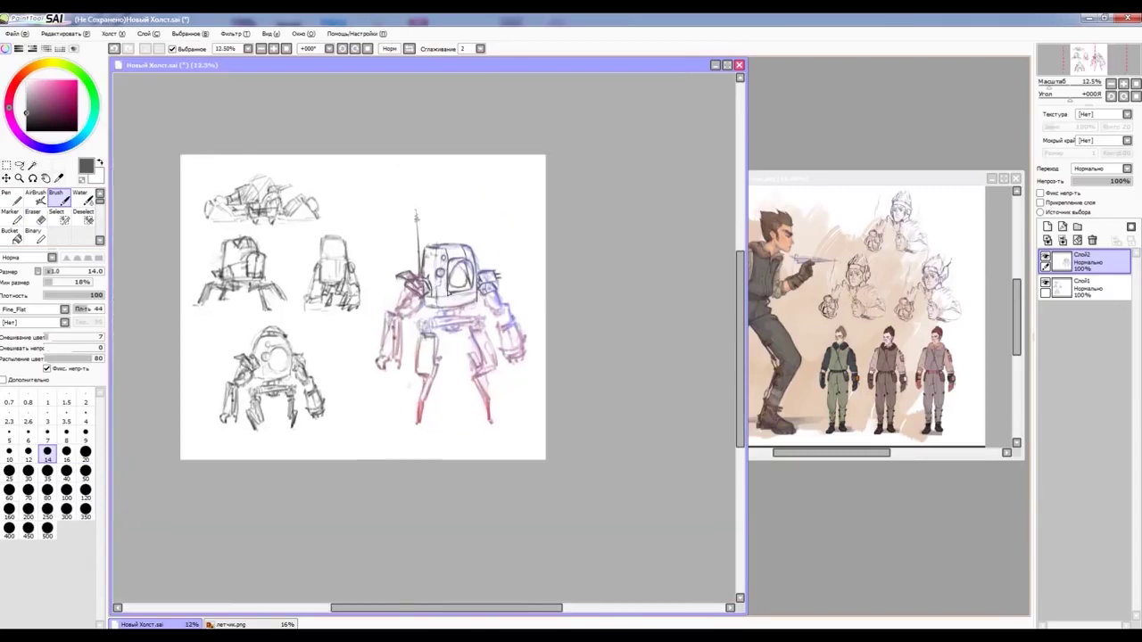
key(plus)
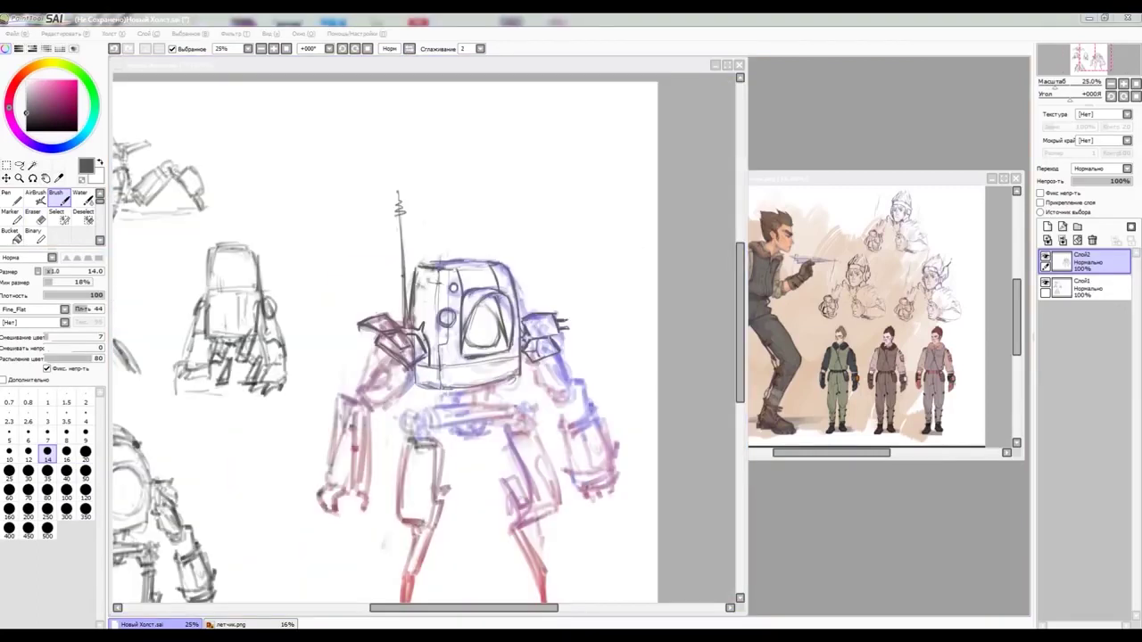
key(plus)
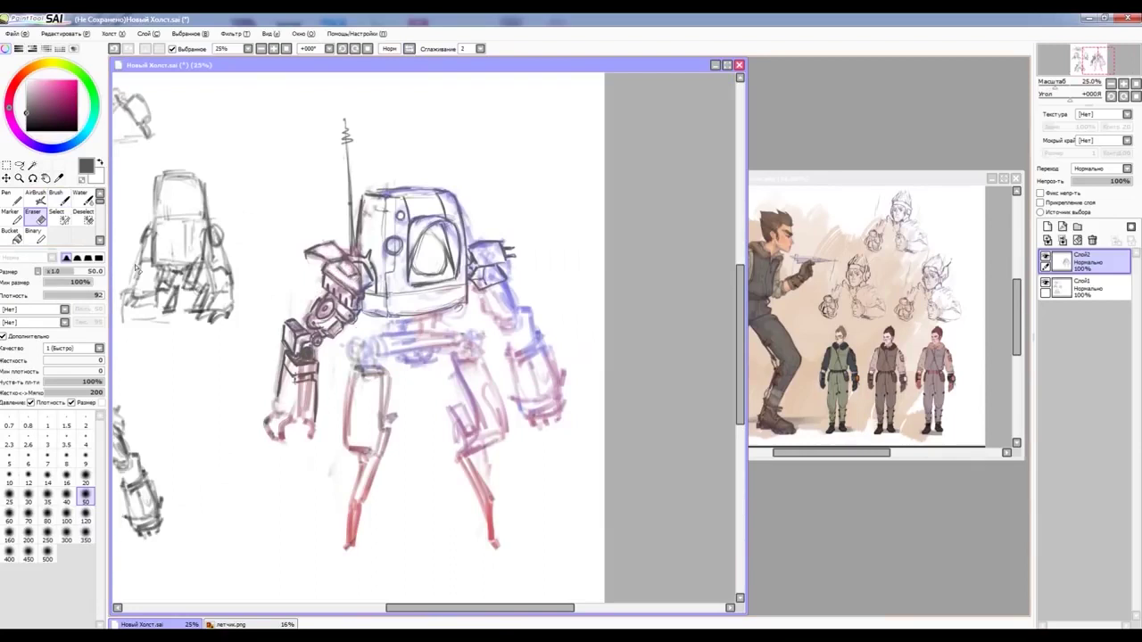
key(b)
scroll(352, 254, down, 1)
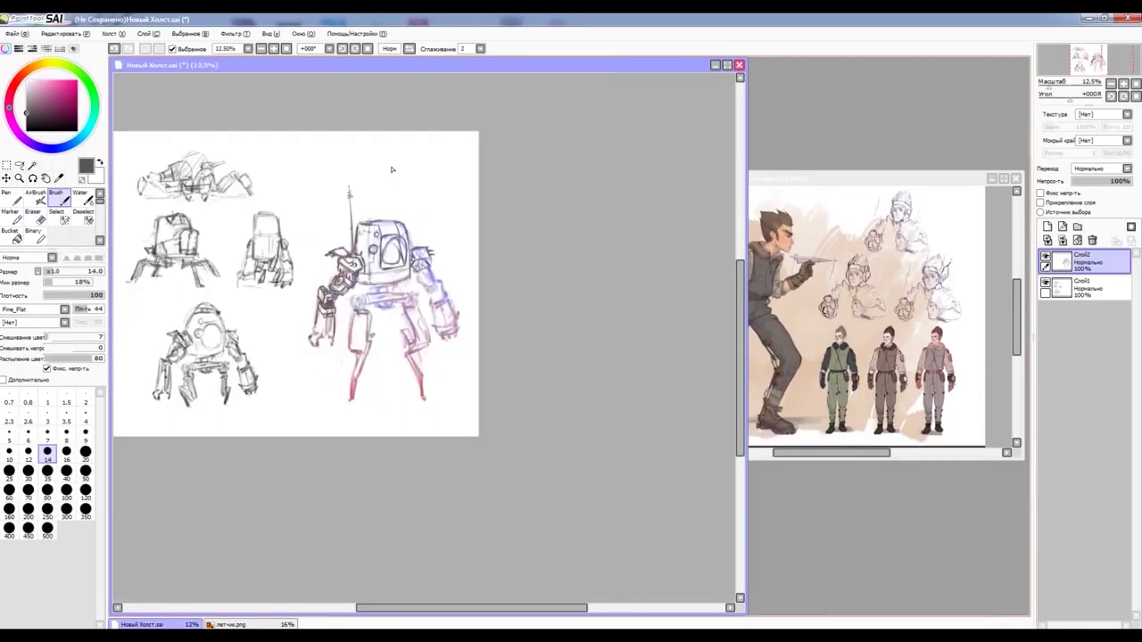
scroll(386, 193, up, 2)
scroll(295, 215, up, 1)
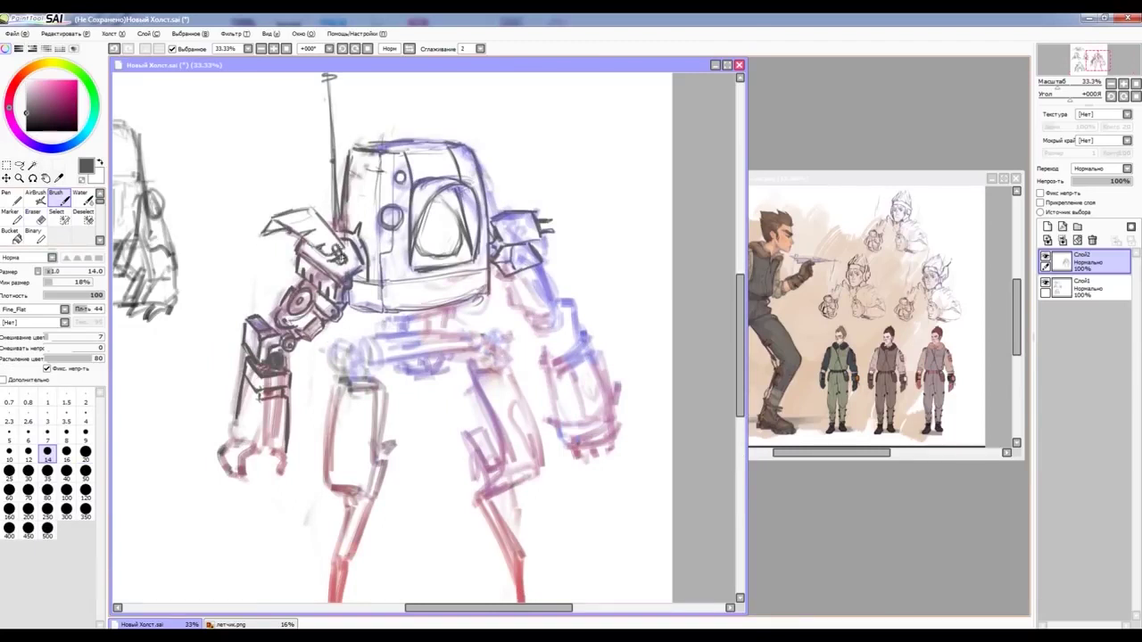
scroll(453, 285, down, 1)
scroll(420, 188, up, 3)
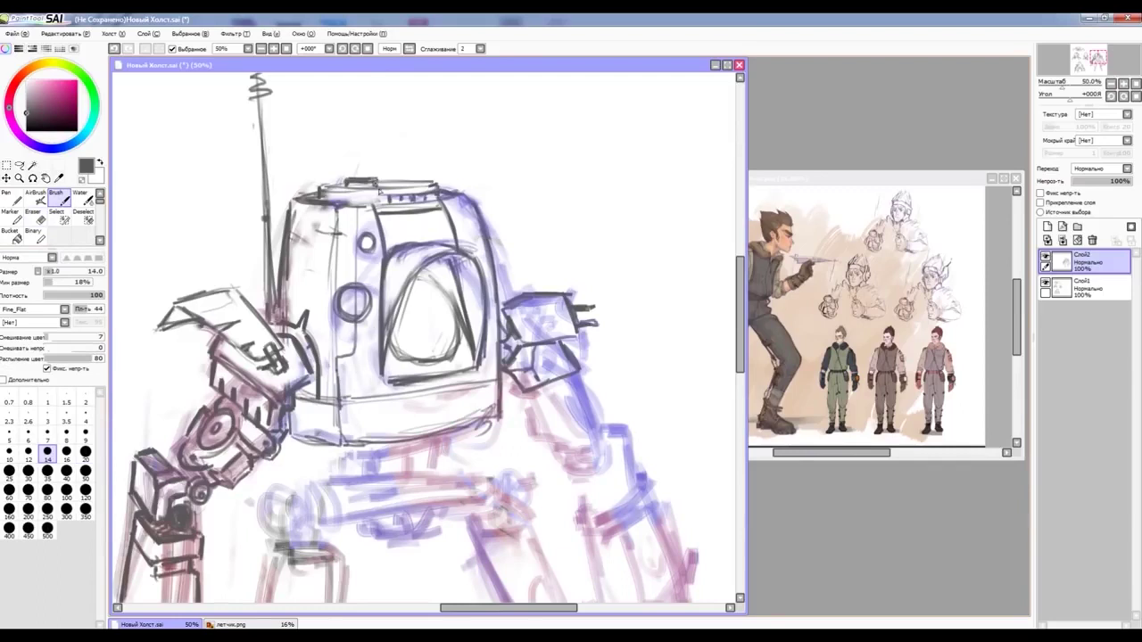
scroll(379, 190, down, 3)
scroll(366, 373, up, 3)
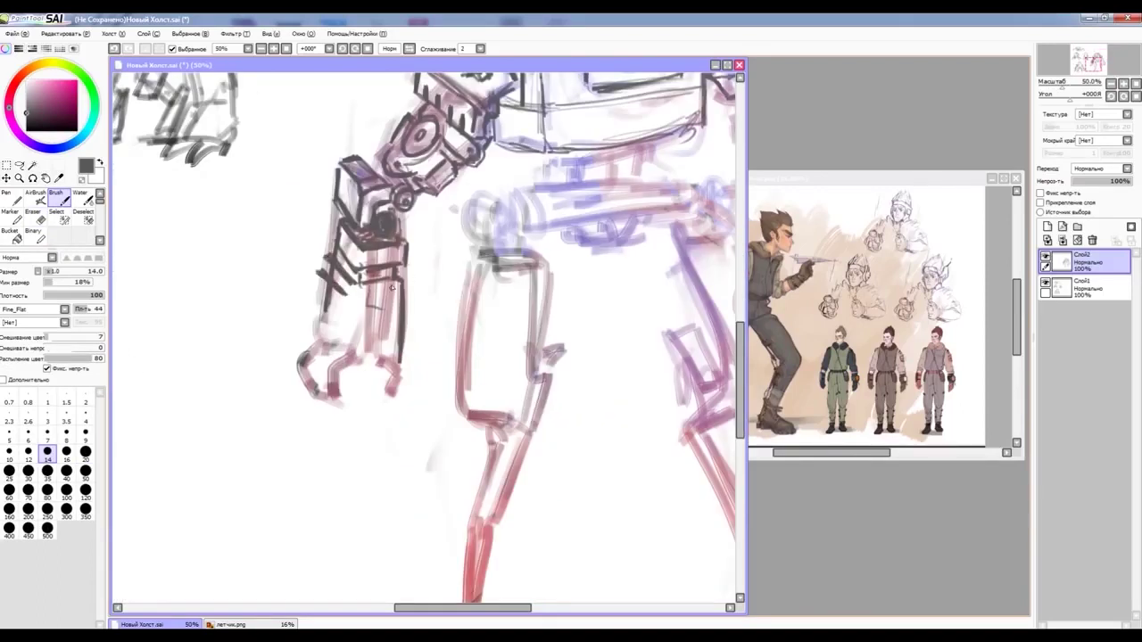
mouse_move(327, 309)
mouse_down()
mouse_move(410, 337)
mouse_move(398, 348)
mouse_up()
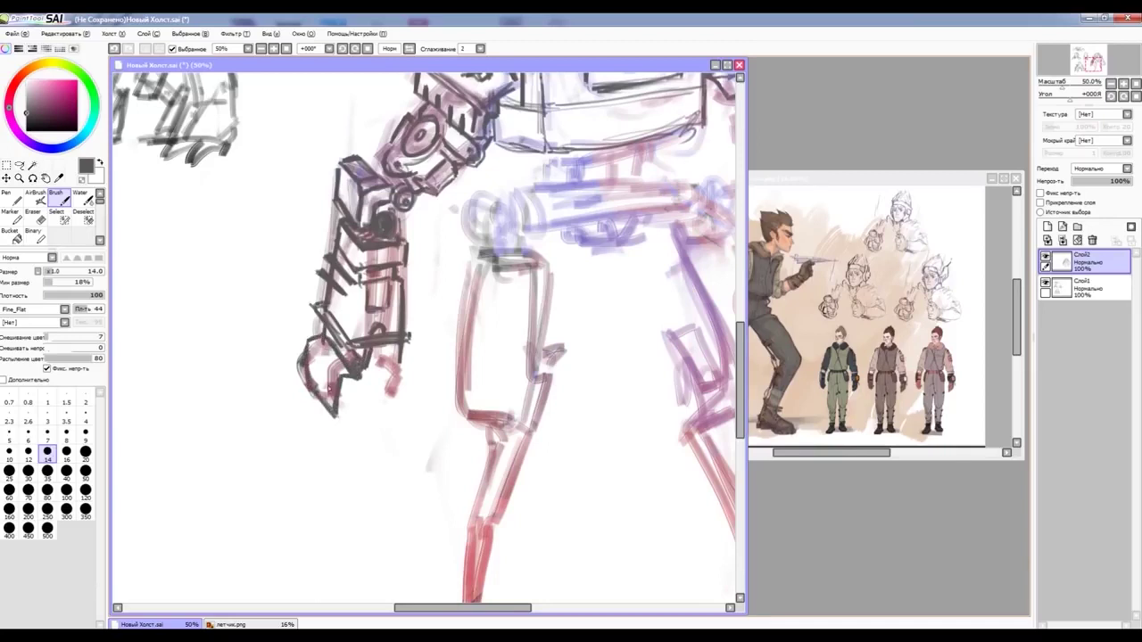
key(e)
key(b)
drag(406, 348, 384, 375)
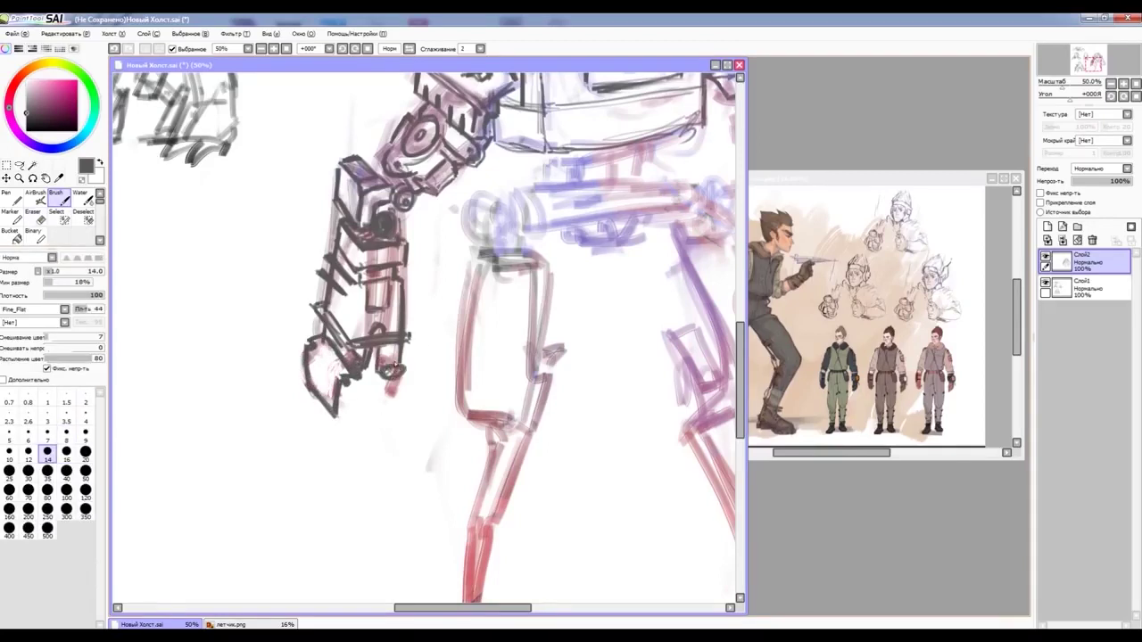
Step: Define the lower torso edge and draw two panels on its band
scroll(303, 188, down, 2)
scroll(303, 187, up, 1)
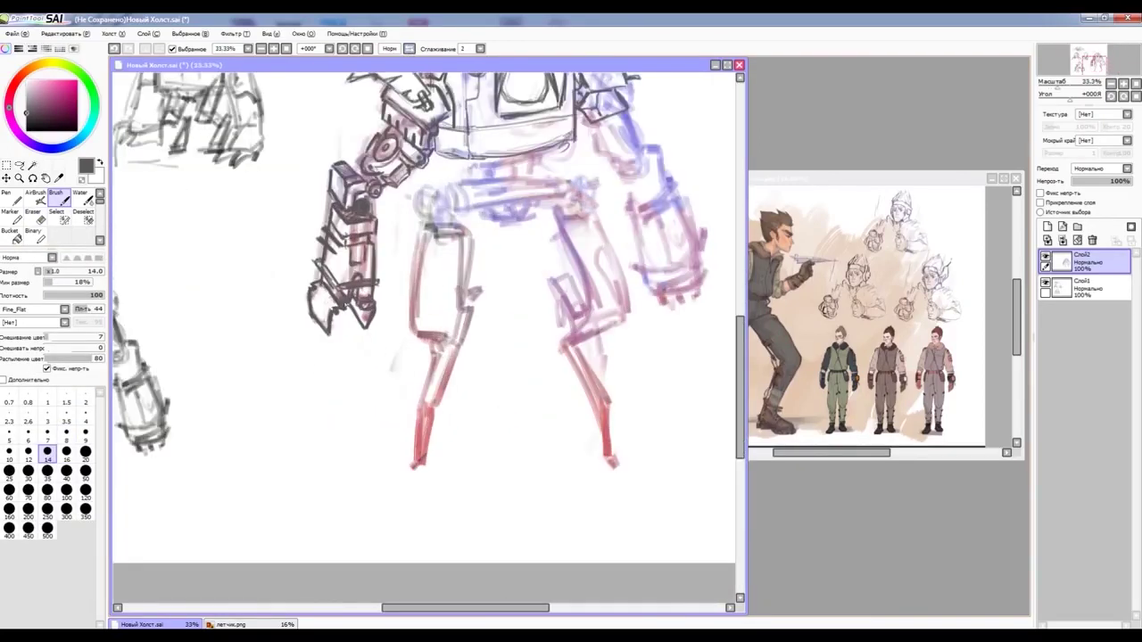
scroll(292, 360, up, 1)
drag(466, 282, 362, 308)
drag(348, 267, 473, 266)
drag(373, 304, 407, 290)
mouse_move(423, 288)
mouse_down()
mouse_move(430, 301)
mouse_move(407, 285)
mouse_up()
scroll(466, 223, down, 2)
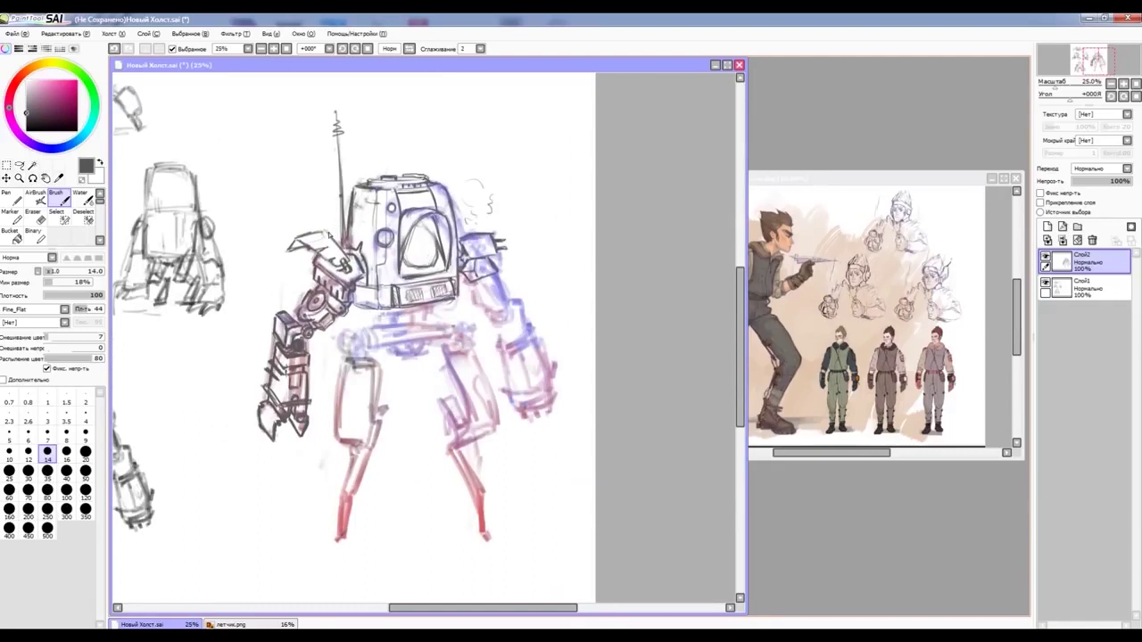
Step: Ink over the left arm and shoulder and close off the arm cuff's bottom
key(e)
key(h)
scroll(388, 269, up, 1)
key(b)
drag(365, 253, 332, 283)
mouse_move(310, 318)
mouse_down()
mouse_move(347, 355)
mouse_move(349, 341)
mouse_up()
drag(342, 392, 334, 420)
drag(279, 395, 323, 435)
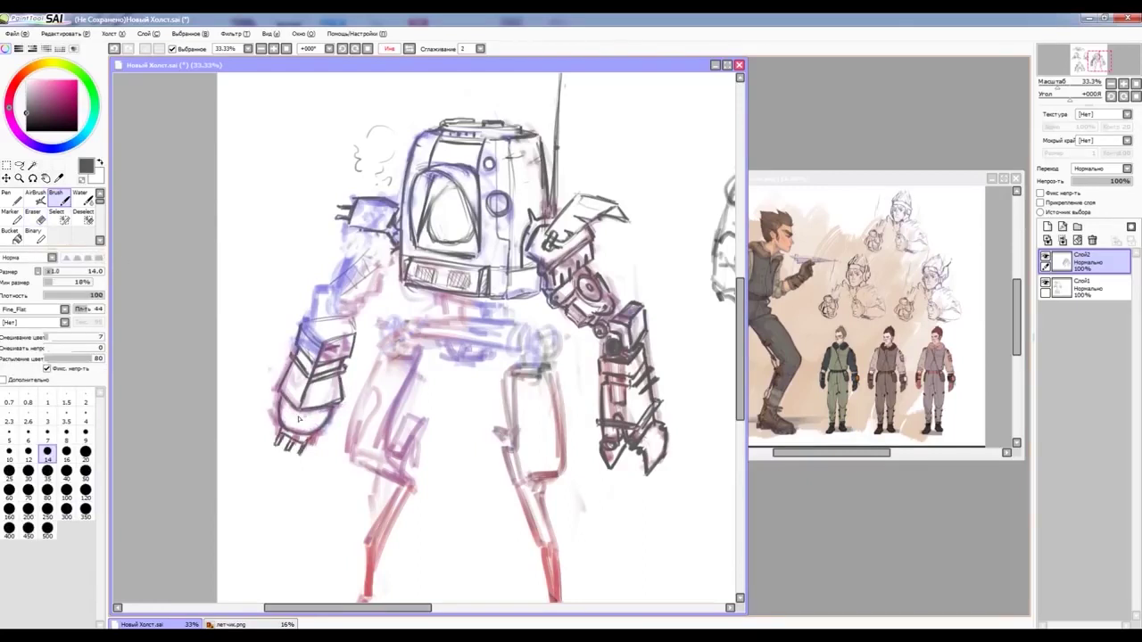
scroll(357, 357, down, 2)
scroll(464, 374, up, 3)
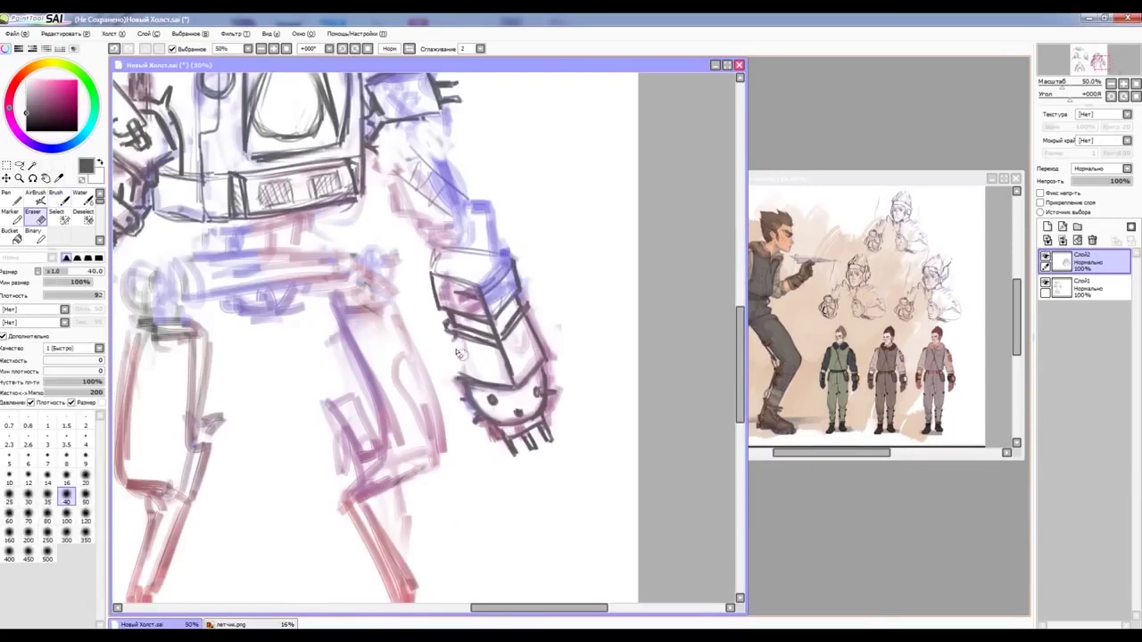
Step: Draw circular details and extra strokes on the robot's arm cuff
drag(454, 337, 464, 384)
drag(455, 364, 489, 387)
mouse_move(453, 337)
mouse_down()
mouse_move(488, 378)
mouse_move(526, 316)
mouse_up()
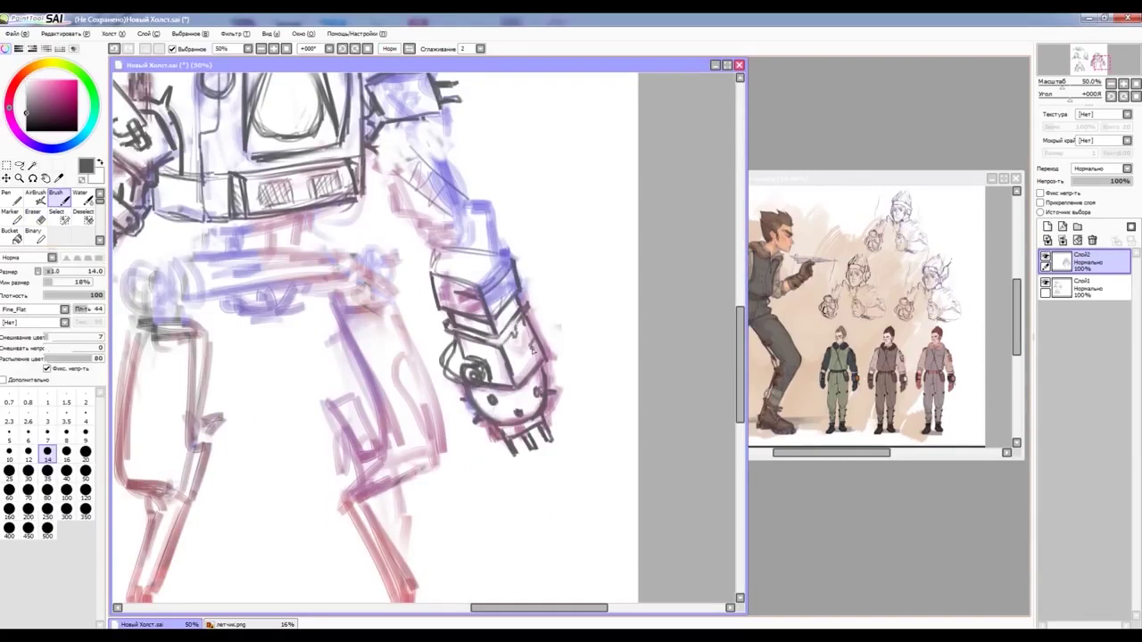
scroll(491, 303, down, 3)
scroll(484, 314, up, 3)
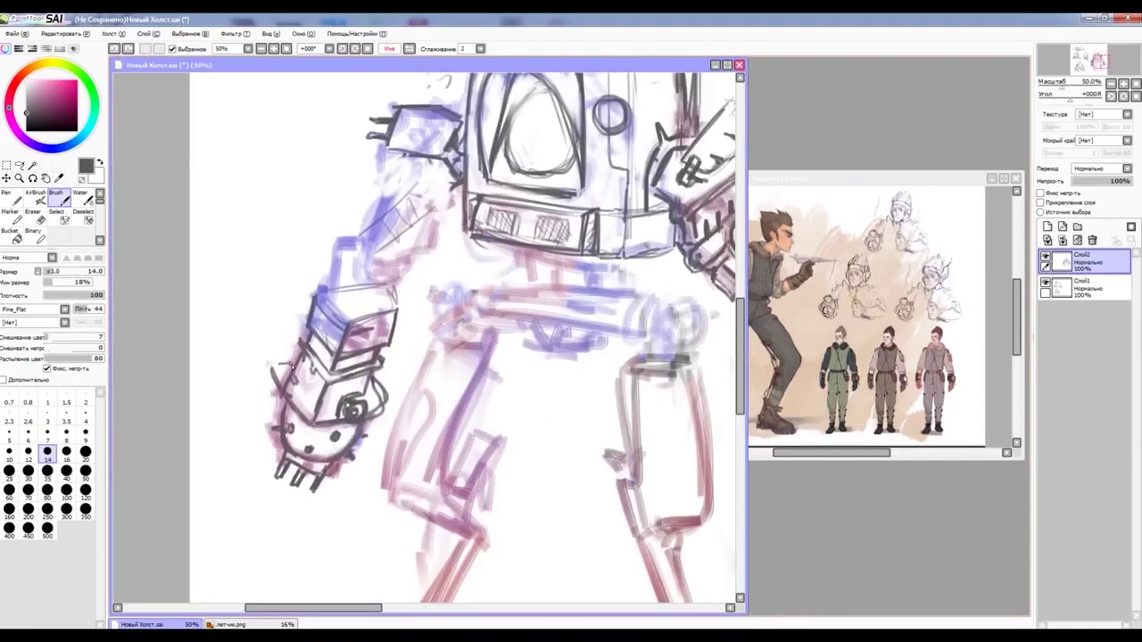
Step: Toggle the view mirror and add dark strokes over the left arm cuff
key(h)
scroll(553, 379, down, 2)
scroll(553, 375, down, 1)
scroll(399, 288, up, 2)
scroll(544, 362, up, 2)
key(h)
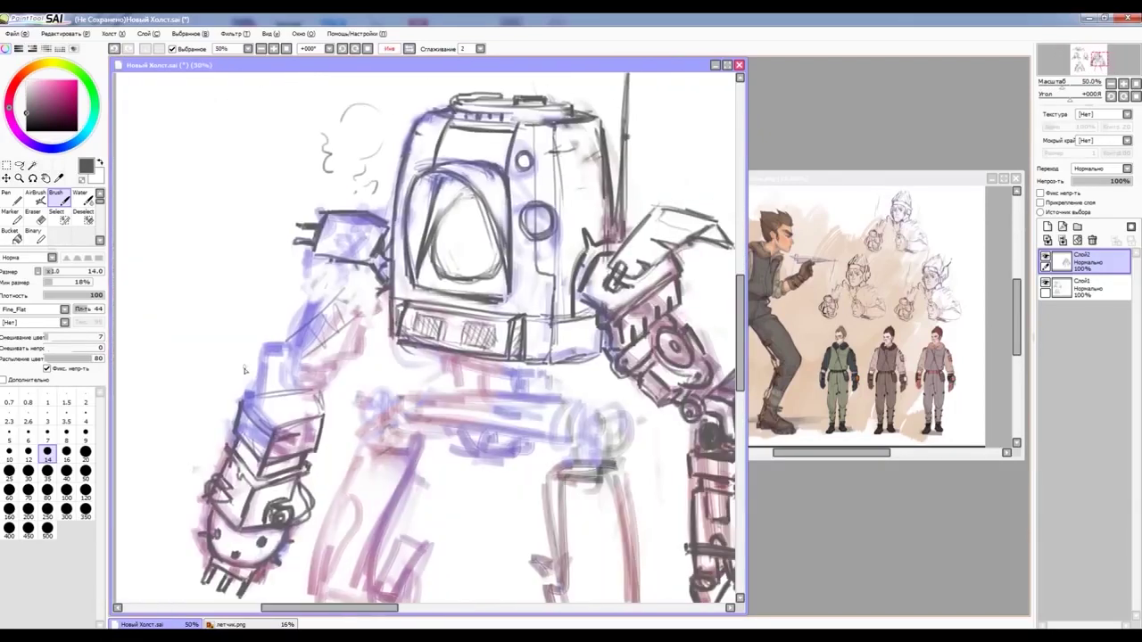
scroll(357, 375, down, 2)
mouse_move(347, 380)
mouse_down()
mouse_move(361, 355)
mouse_move(344, 392)
mouse_move(366, 390)
mouse_up()
mouse_move(296, 370)
mouse_down()
mouse_move(303, 431)
mouse_move(350, 423)
mouse_move(330, 385)
mouse_up()
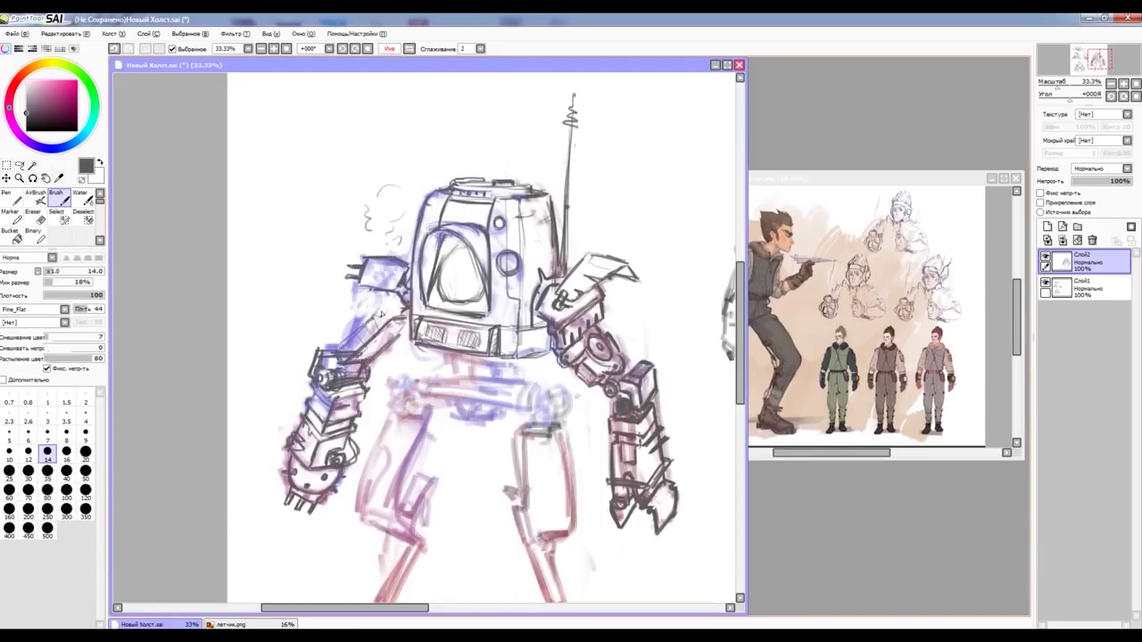
Step: Sketch the right and left shoulder-arm joints, flipping the view between strokes
key(h)
mouse_move(506, 277)
mouse_down()
mouse_move(491, 321)
mouse_move(505, 344)
mouse_up()
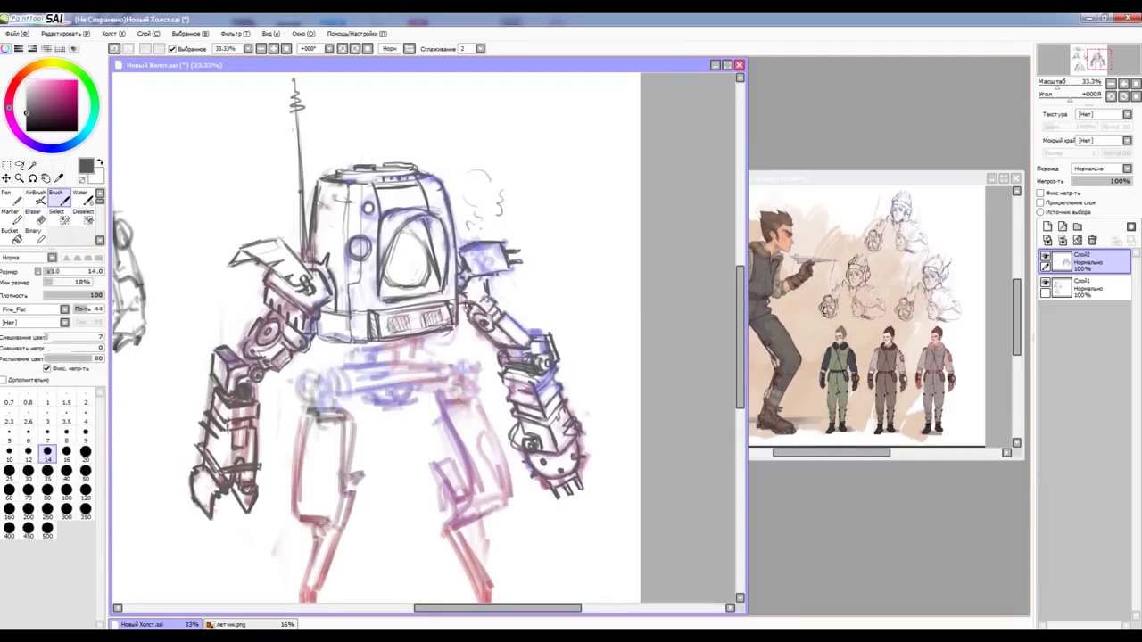
key(h)
drag(299, 335, 346, 353)
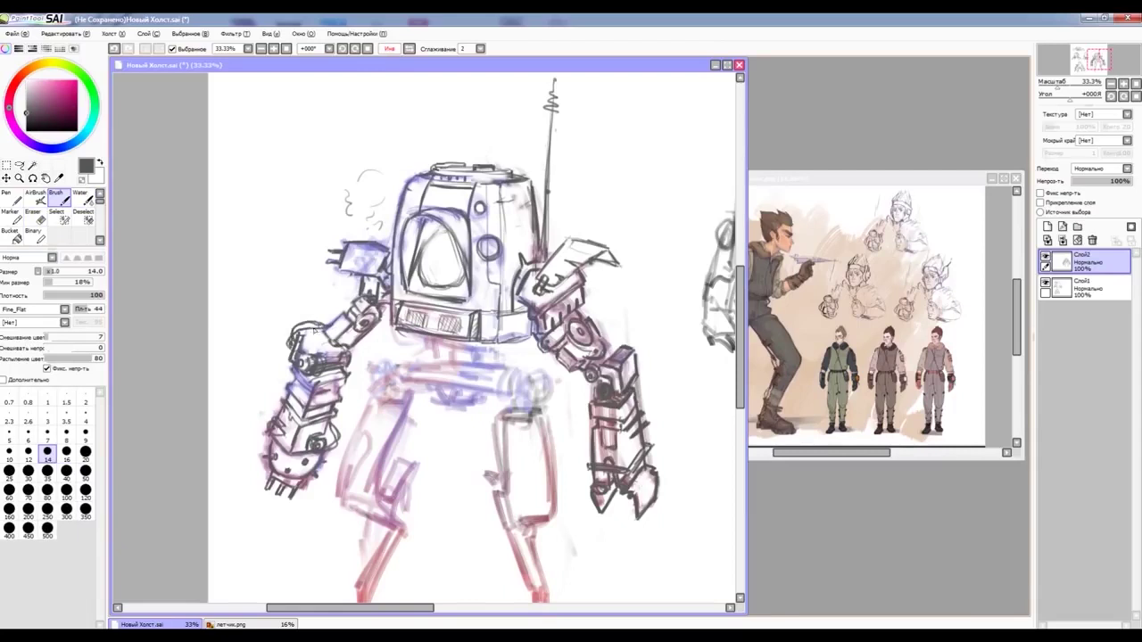
Step: Return the view to normal orientation and zoom to frame the robot
key(minus)
key(h)
key(plus)
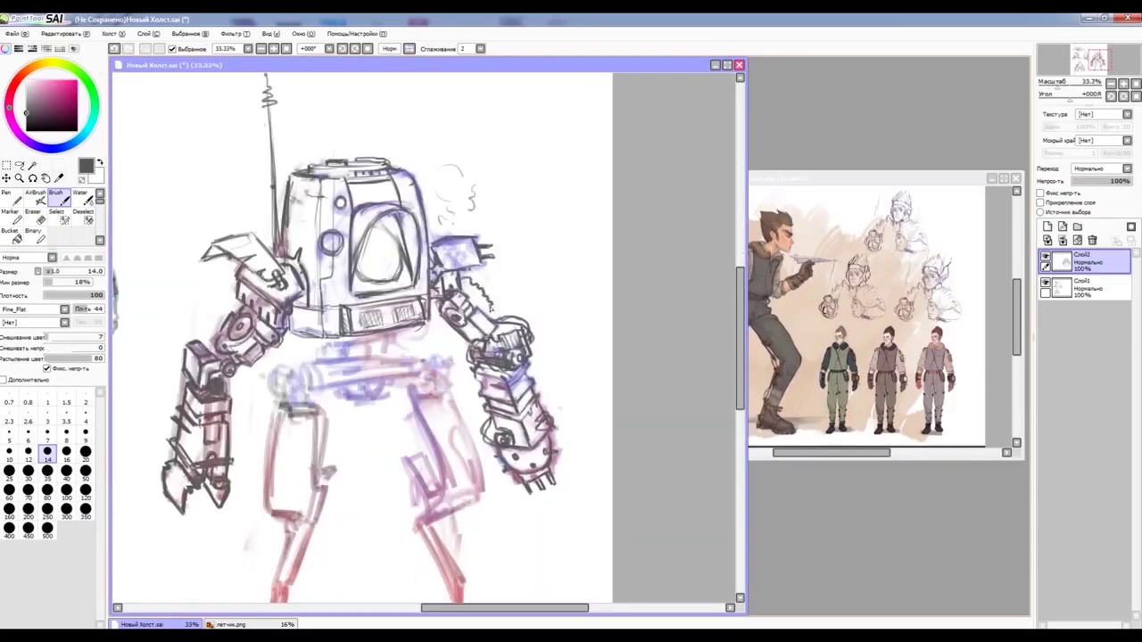
key(minus)
key(minus)
key(plus)
key(plus)
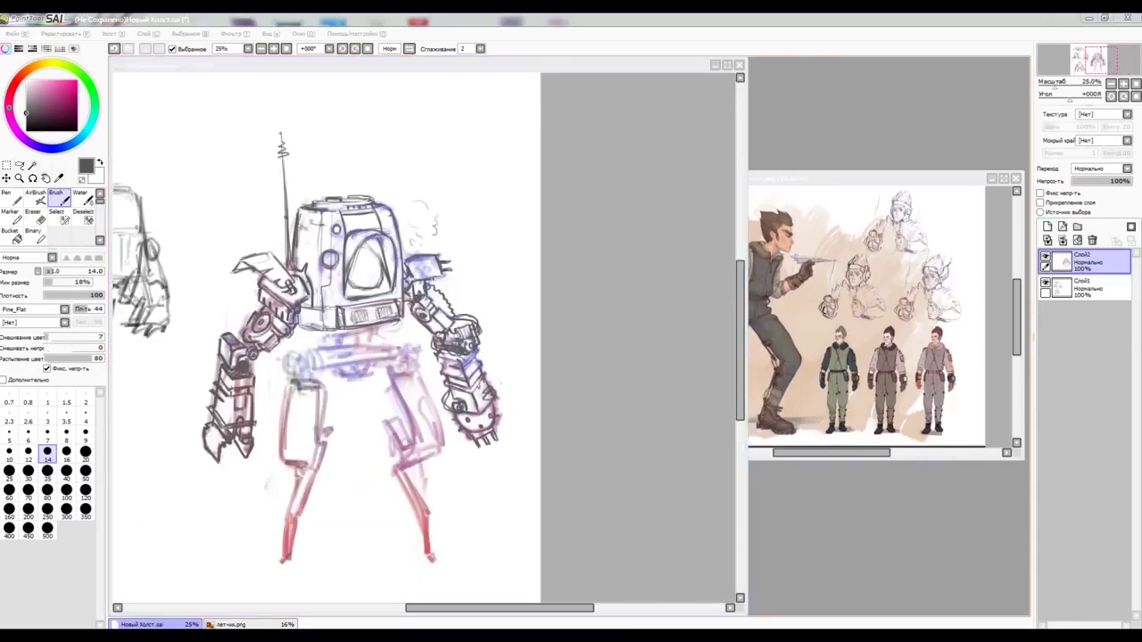
key(plus)
key(plus)
Step: Sketch a small oval near the right elbow and two tall spikes on the head
mouse_move(460, 246)
mouse_down()
mouse_move(512, 240)
mouse_move(564, 300)
mouse_move(459, 254)
mouse_move(482, 244)
mouse_up()
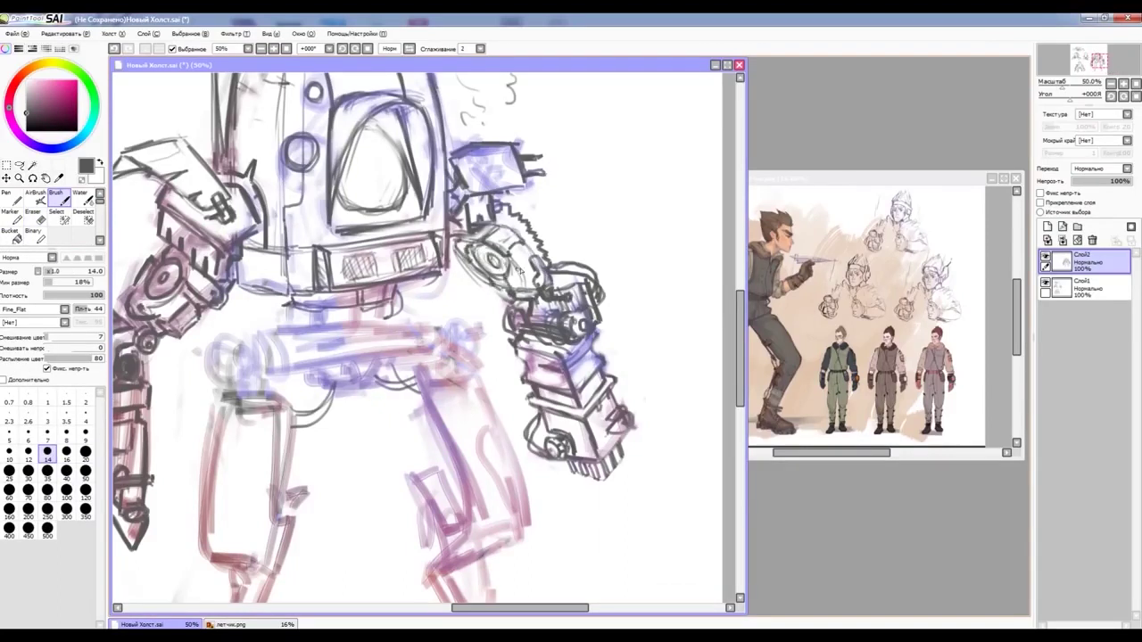
scroll(420, 339, down, 3)
scroll(420, 339, up, 2)
drag(471, 126, 507, 255)
mouse_move(433, 116)
mouse_down()
mouse_move(392, 261)
mouse_move(420, 259)
mouse_up()
mouse_move(467, 120)
mouse_down()
mouse_move(479, 246)
mouse_move(505, 232)
mouse_up()
Step: Darken the spike outlines and add small circles at their bases
drag(398, 225, 392, 257)
drag(473, 132, 483, 232)
drag(412, 228, 420, 250)
drag(432, 130, 415, 246)
drag(493, 228, 499, 252)
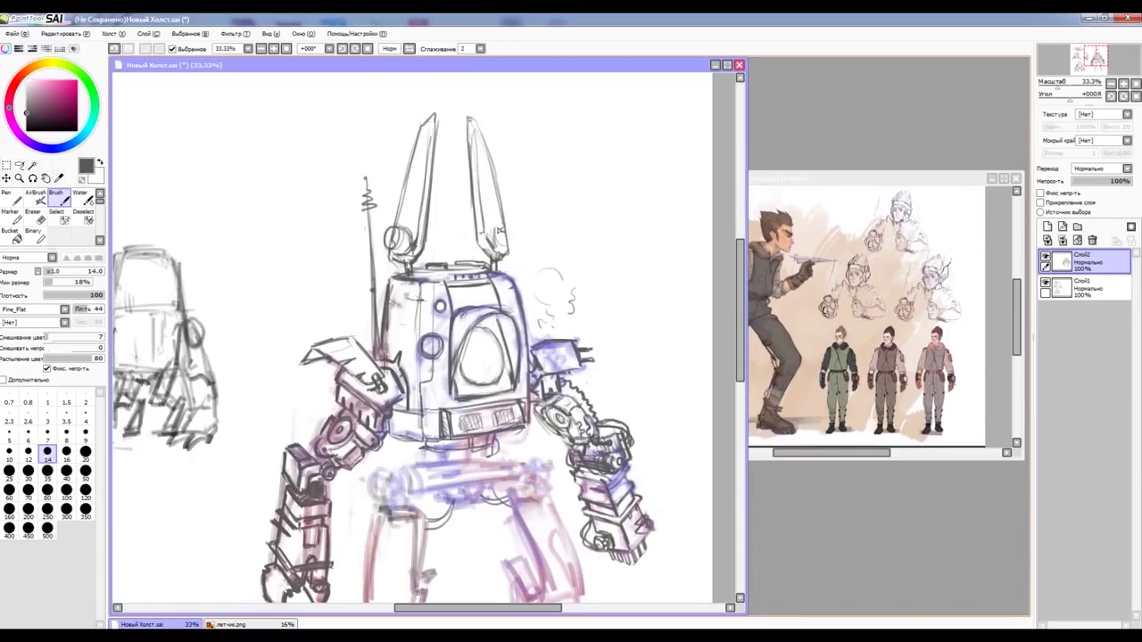
scroll(411, 339, down, 3)
scroll(410, 339, up, 2)
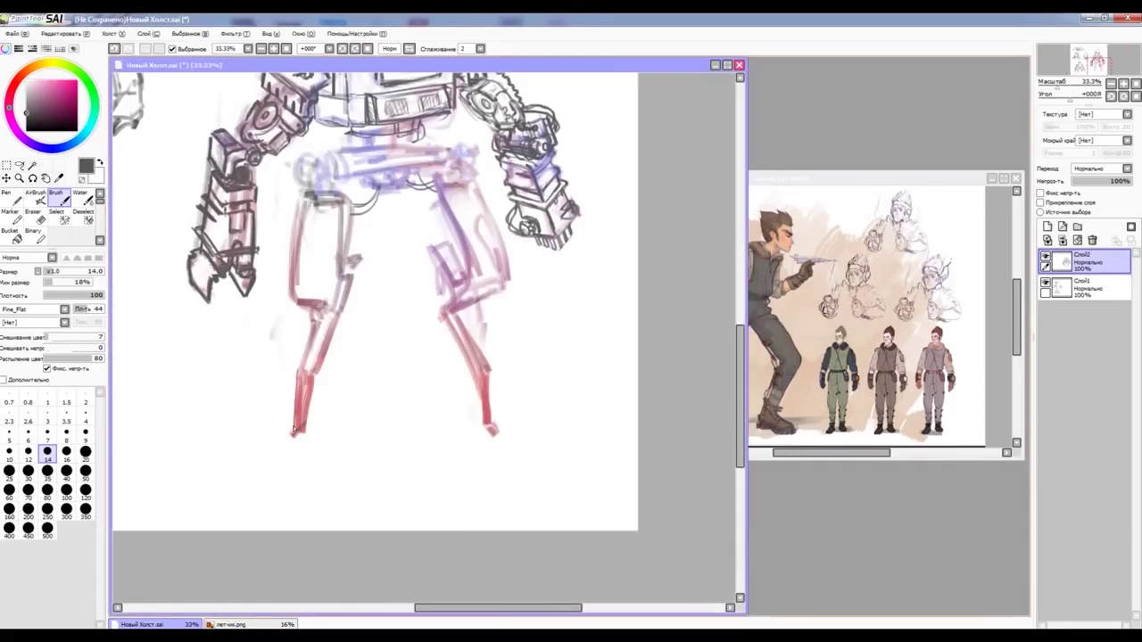
Step: On a new layer, ink a panelled box on the robot's left leg
click(1048, 226)
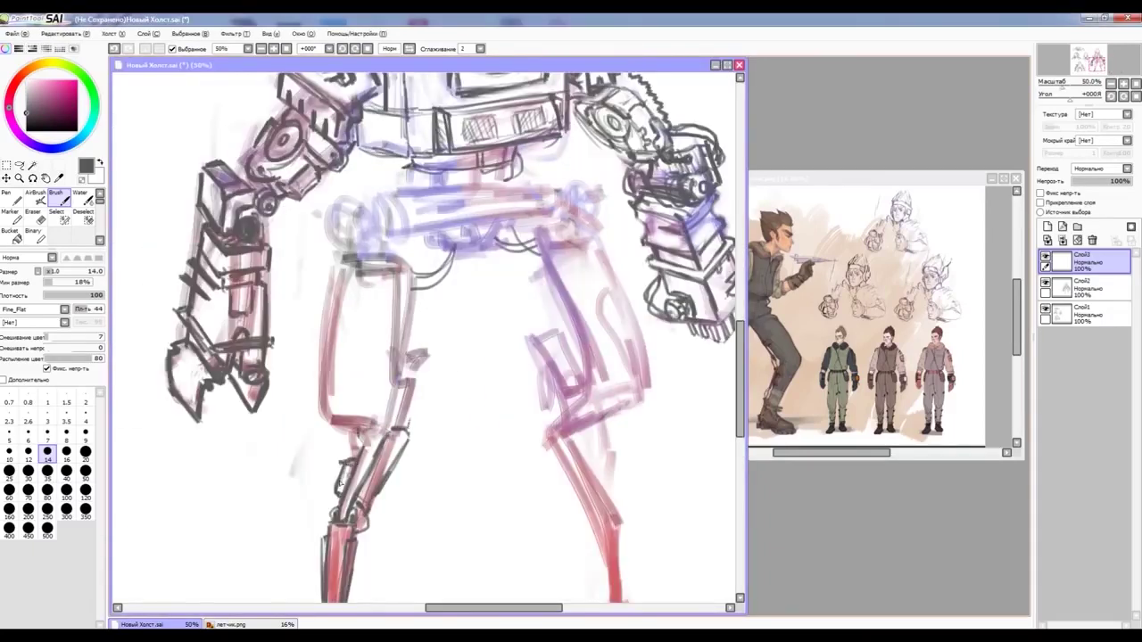
drag(341, 264, 318, 414)
drag(343, 261, 410, 259)
mouse_move(312, 416)
mouse_down()
mouse_move(385, 425)
mouse_move(407, 295)
mouse_move(330, 403)
mouse_up()
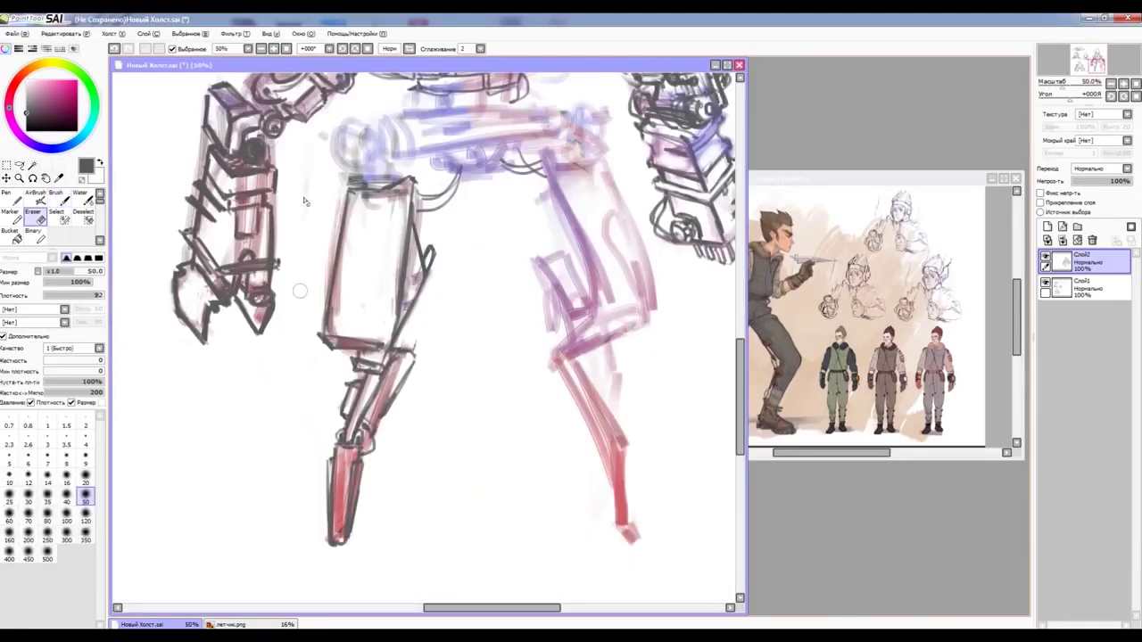
mouse_move(346, 255)
mouse_down()
mouse_move(345, 327)
mouse_move(391, 327)
mouse_up()
drag(354, 239, 391, 237)
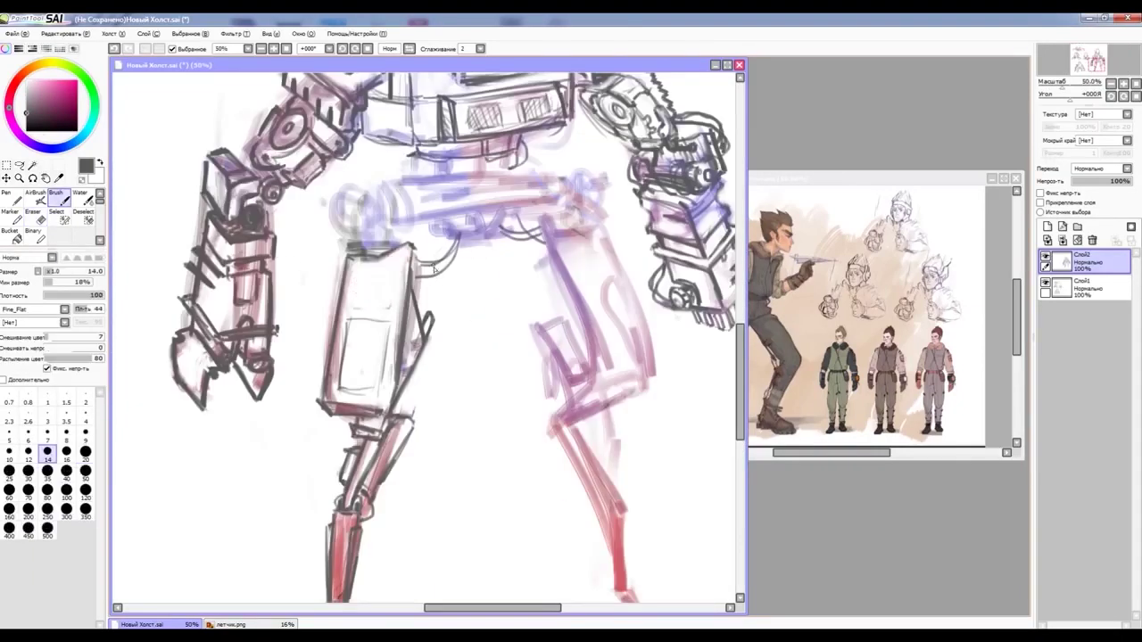
drag(337, 302, 355, 387)
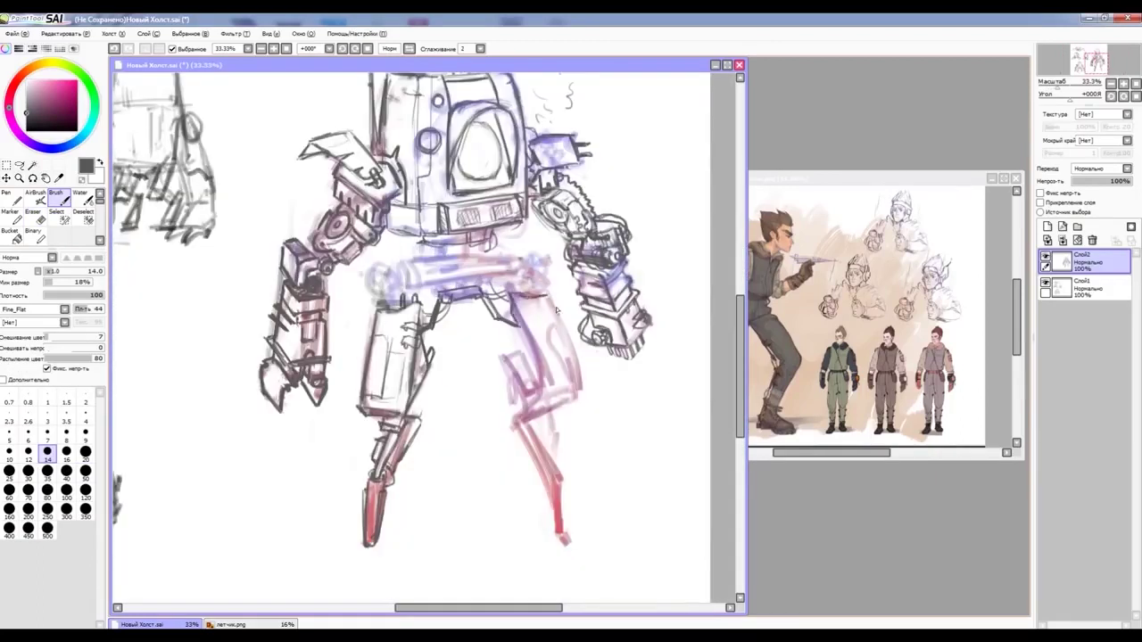
Step: Outline the right leg plate, erase pink thigh shading, and line the lower right leg
drag(578, 399, 532, 335)
mouse_move(546, 384)
mouse_down()
mouse_move(552, 341)
mouse_move(527, 398)
mouse_up()
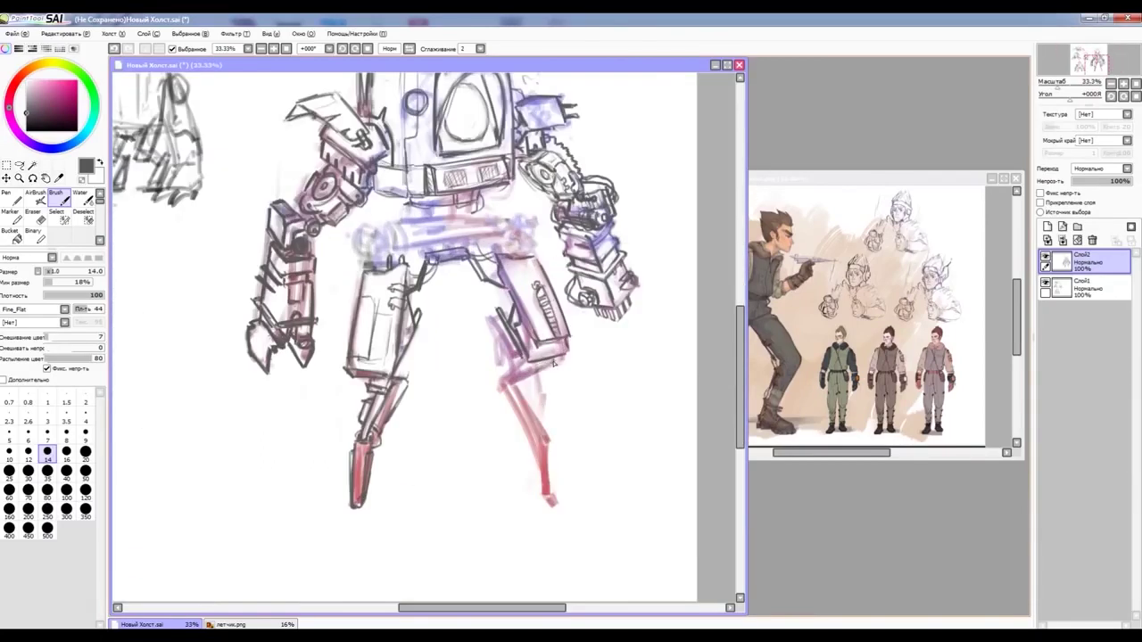
key(e)
mouse_move(513, 354)
mouse_down()
mouse_move(540, 393)
mouse_move(521, 407)
mouse_up()
key(b)
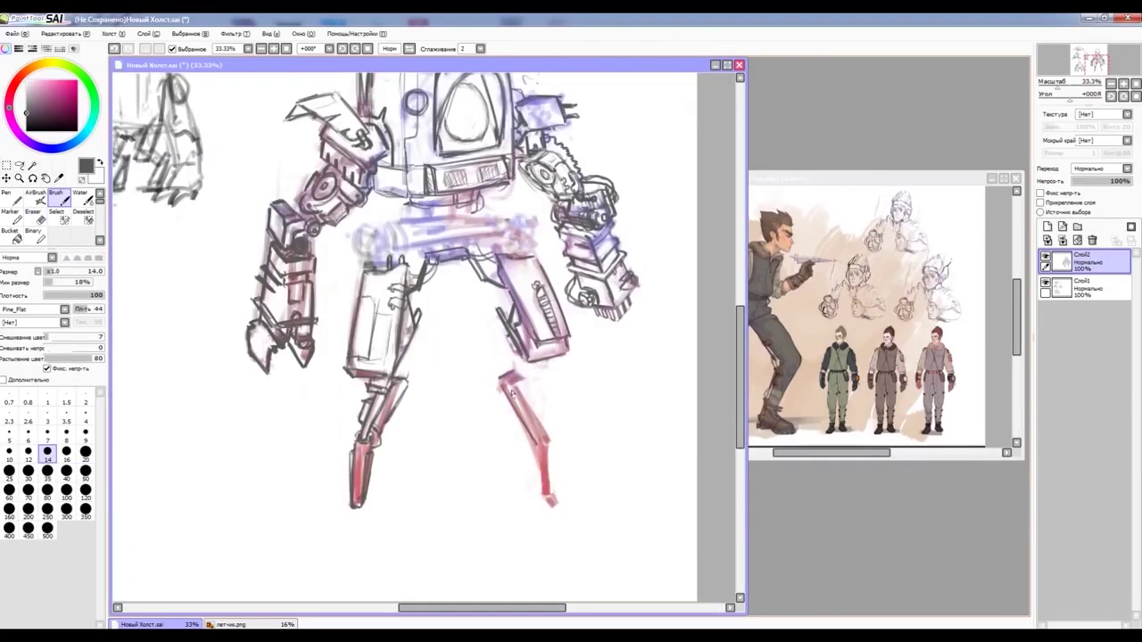
drag(559, 446, 557, 497)
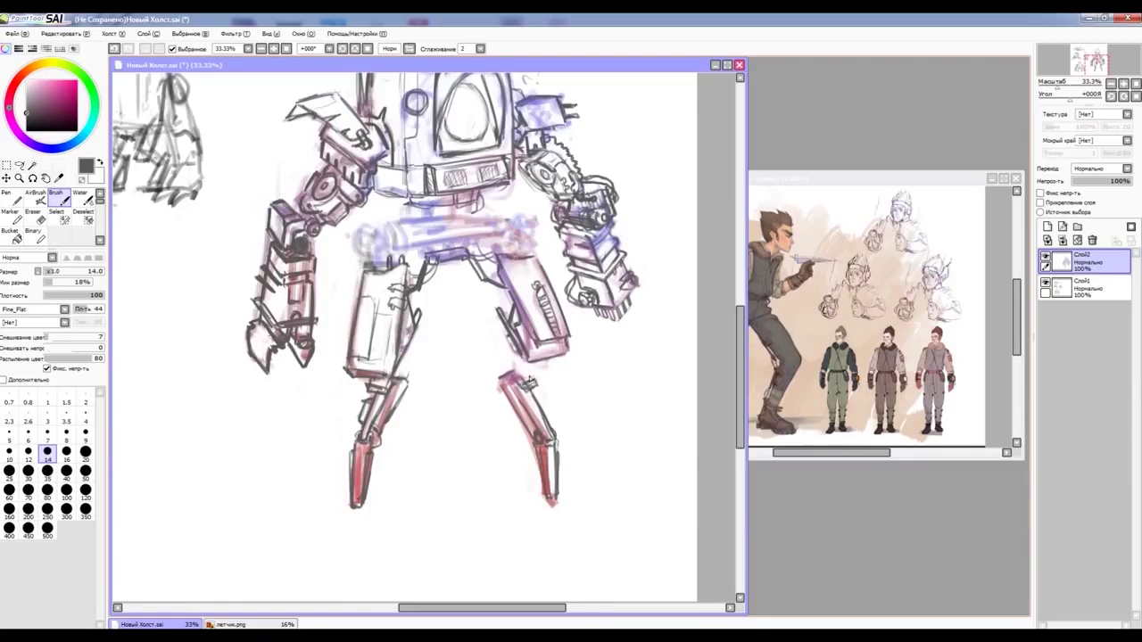
scroll(516, 365, down, 2)
scroll(516, 366, up, 2)
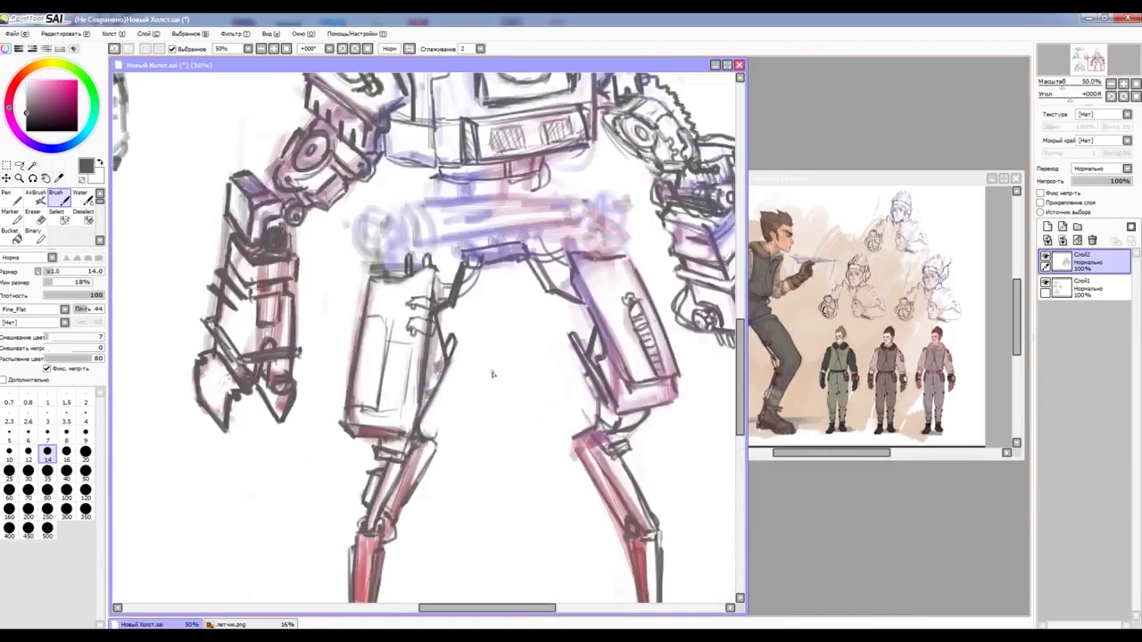
Step: Outline the bottom of the left thigh and draw a line across the waist
drag(380, 357, 423, 345)
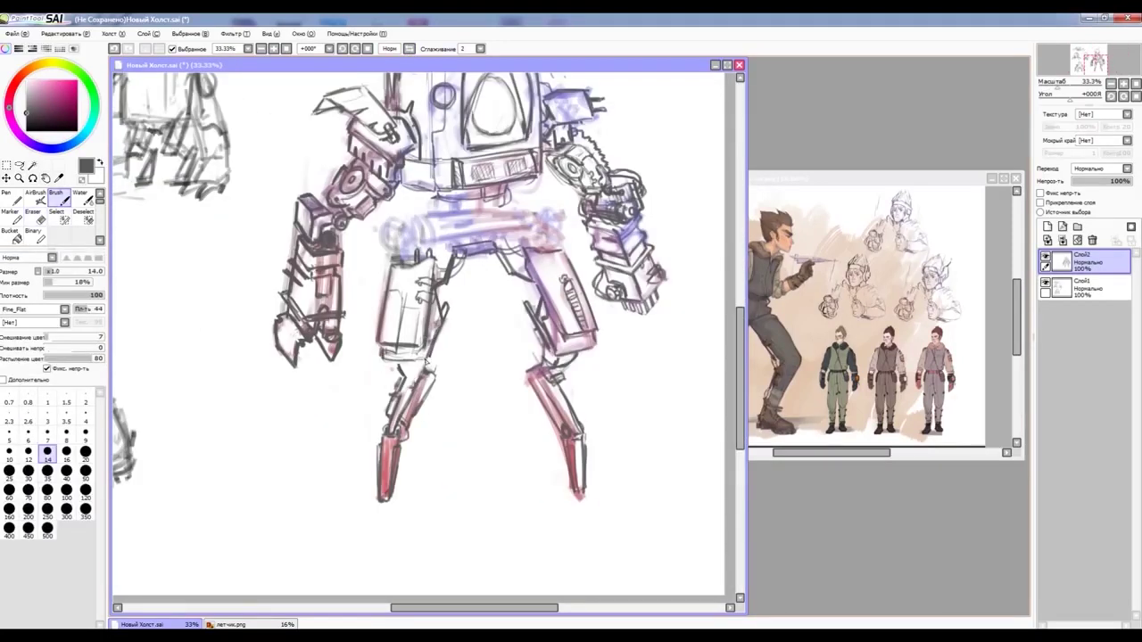
scroll(579, 339, down, 4)
scroll(440, 492, up, 3)
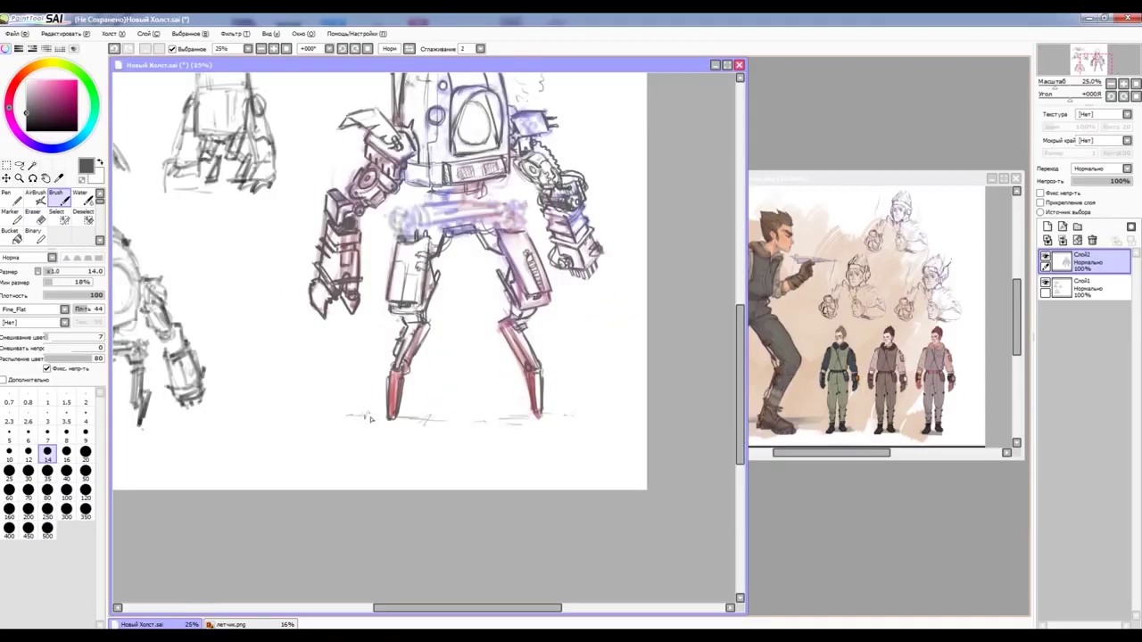
scroll(501, 327, up, 1)
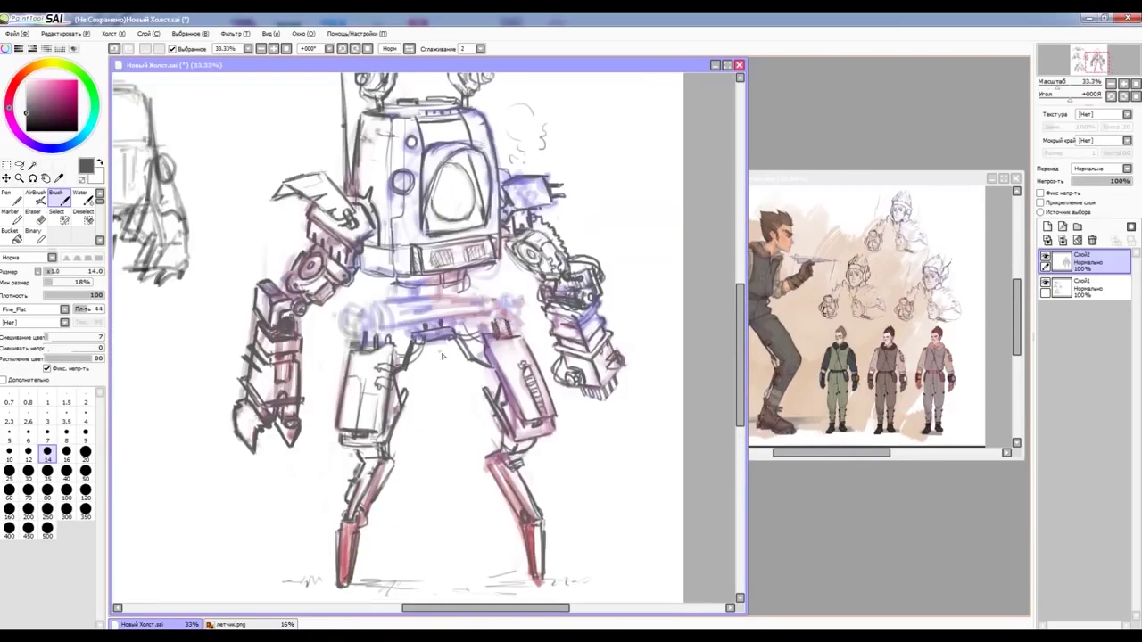
scroll(438, 352, down, 3)
scroll(457, 335, up, 3)
drag(403, 354, 529, 357)
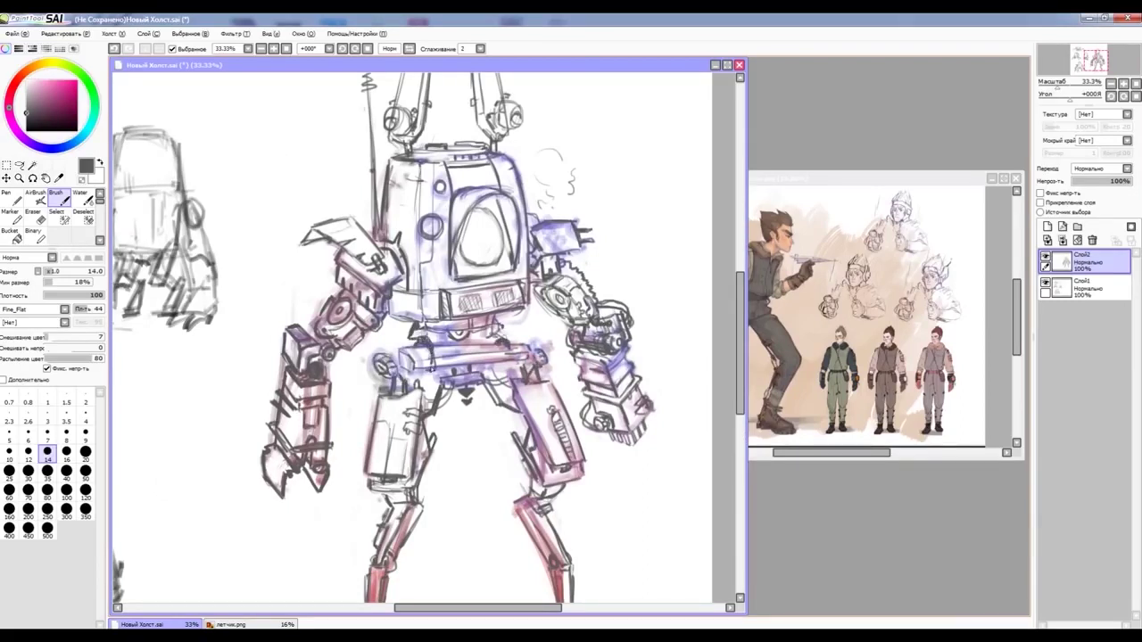
scroll(472, 361, down, 3)
scroll(473, 361, up, 3)
Step: Switch to the Eraser and bring the летчик.png pilot reference to the front
key(e)
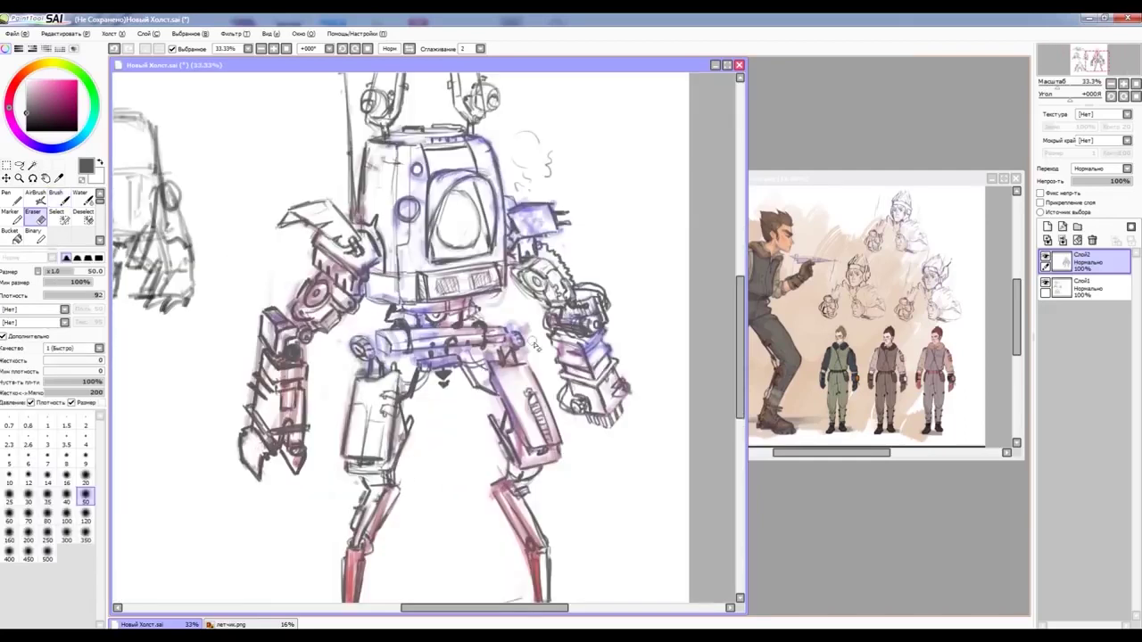
scroll(473, 361, down, 3)
click(892, 357)
scroll(892, 356, up, 3)
scroll(892, 356, down, 3)
Step: Lasso the pilot, paste it as a Multiply layer beside the robot's right leg
key(a)
scroll(892, 357, up, 3)
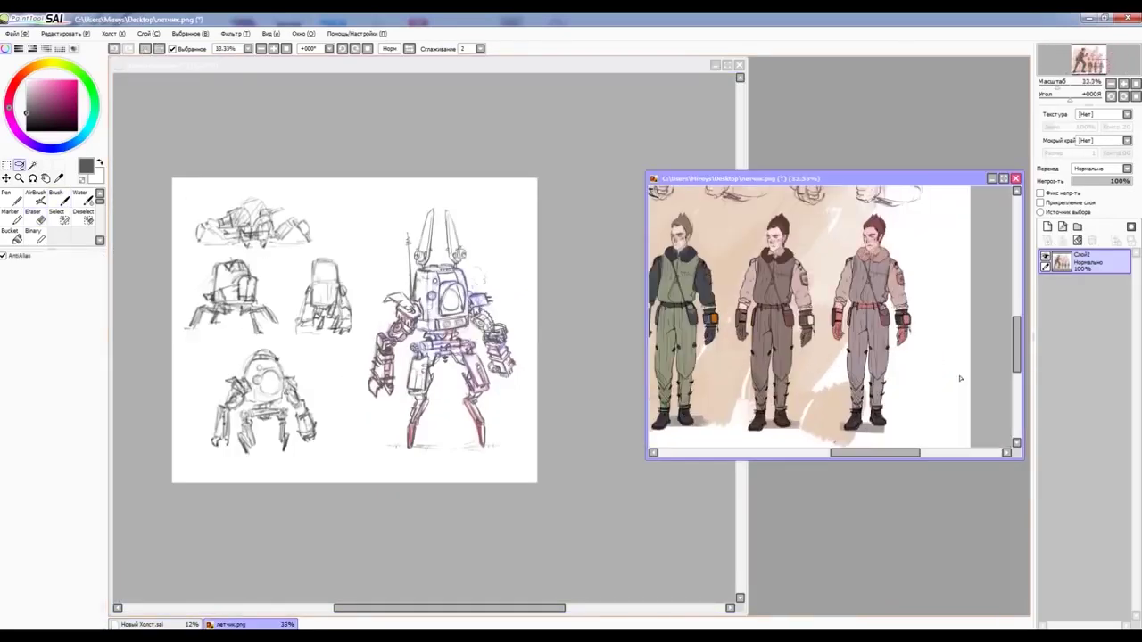
click(451, 502)
key(ctrl+v)
click(1098, 168)
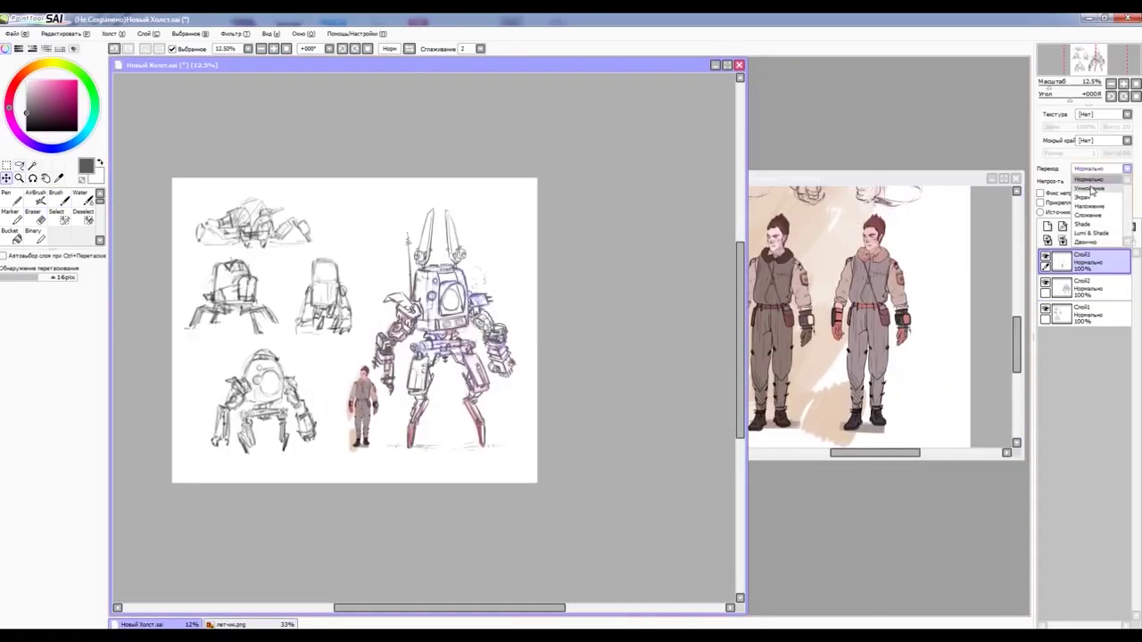
drag(341, 476, 502, 509)
Step: Erase the beige backdrop around the pilot's feet and head
scroll(275, 242, up, 1)
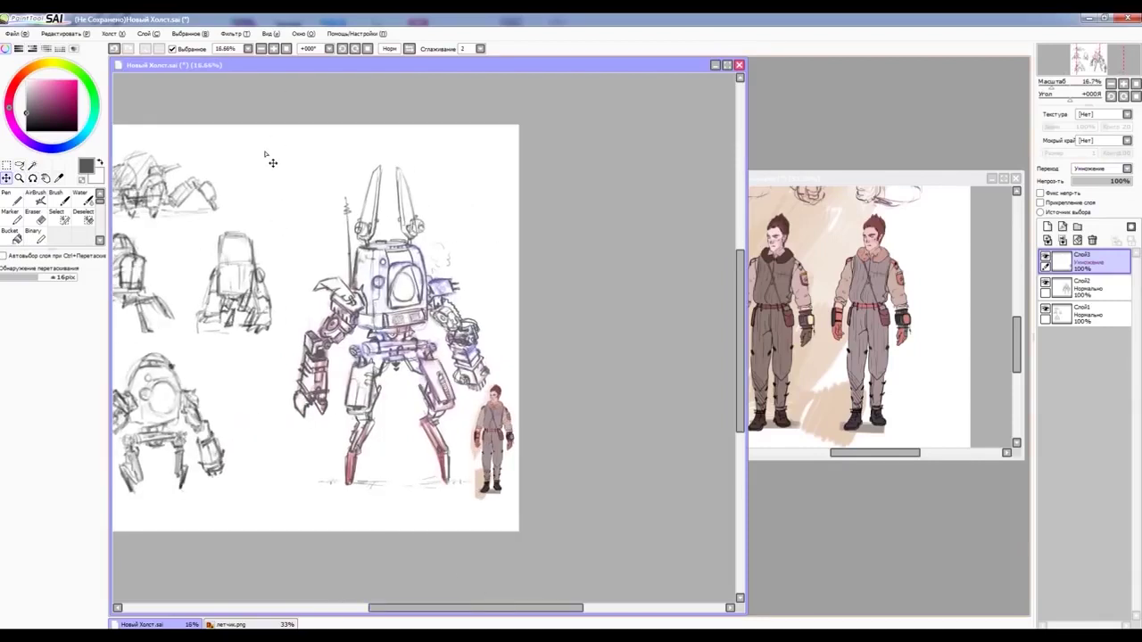
scroll(401, 313, up, 1)
key(e)
scroll(535, 374, up, 1)
scroll(613, 431, up, 1)
drag(613, 432, 571, 295)
key(w)
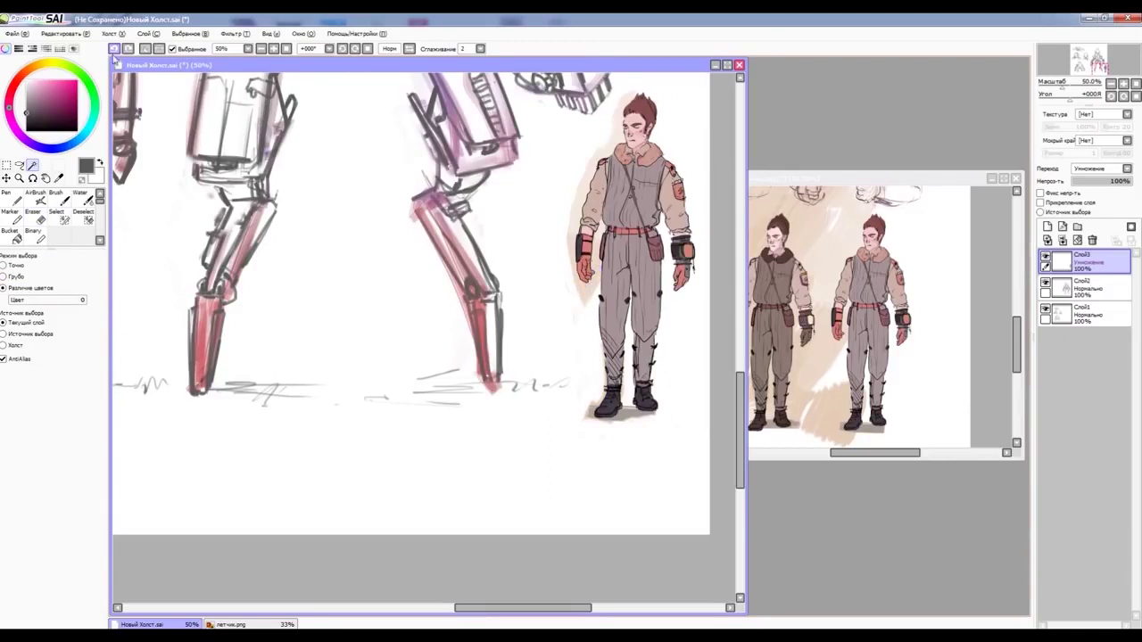
key(e)
scroll(582, 265, up, 2)
drag(583, 265, 590, 225)
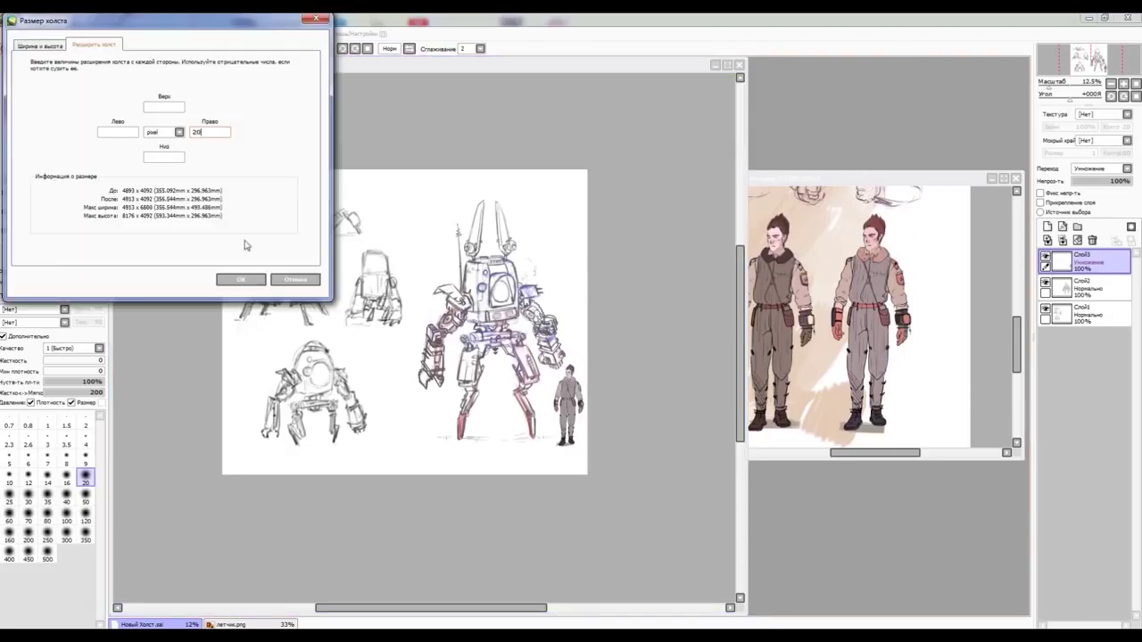
Step: Scroll the view of the sheet
scroll(602, 436, up, 1)
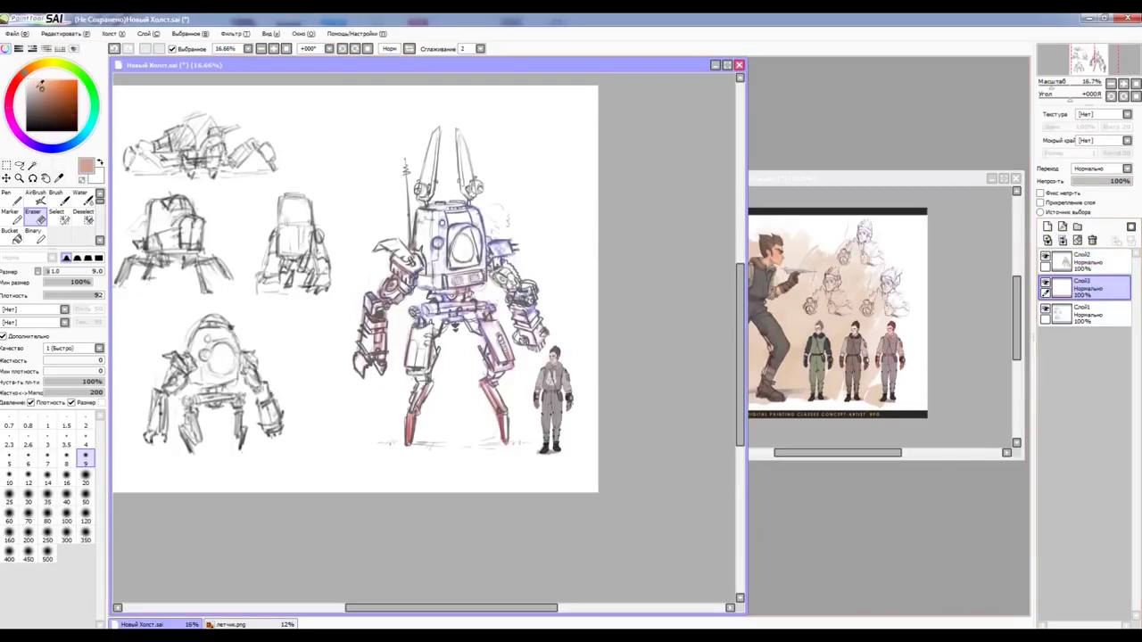
Step: Paint beige over the robot's torso, left forearm and thigh, right leg, and head spikes
drag(419, 214, 482, 277)
key(bracketleft)
key(bracketleft)
key(bracketleft)
drag(397, 276, 409, 261)
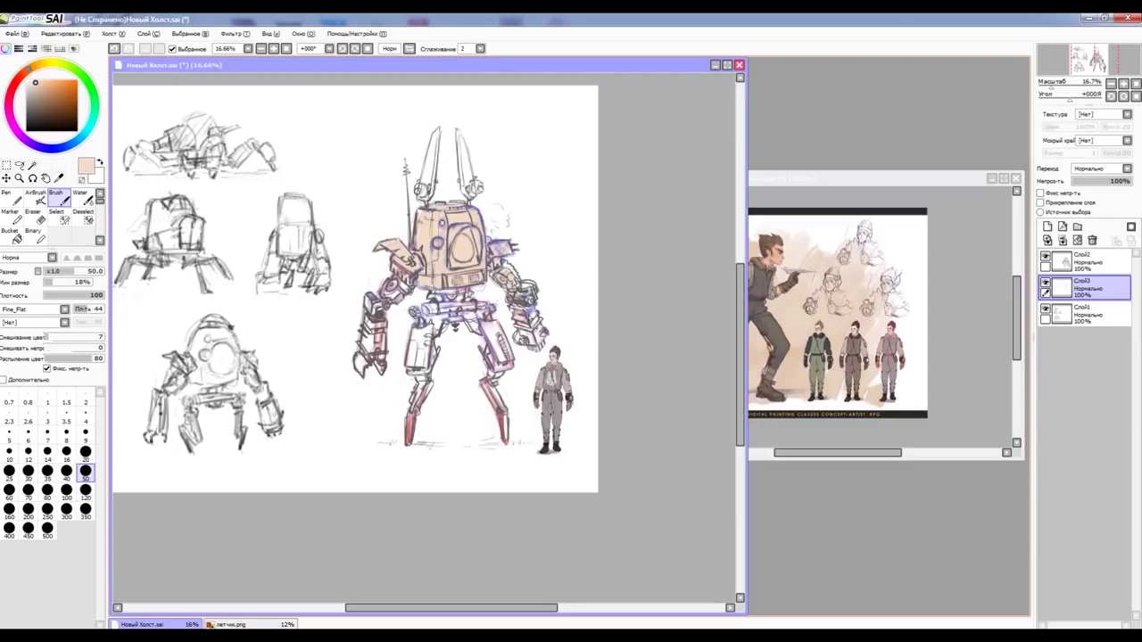
mouse_move(375, 319)
mouse_down()
mouse_move(377, 357)
mouse_move(424, 385)
mouse_up()
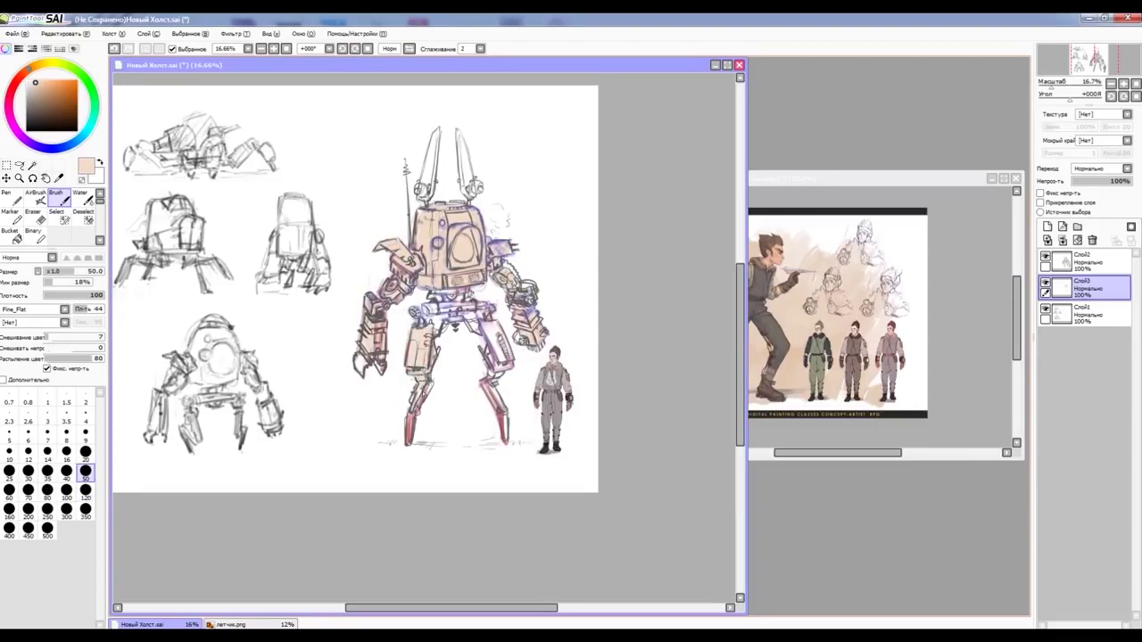
drag(496, 382, 498, 321)
mouse_move(423, 205)
mouse_down()
mouse_move(430, 143)
mouse_move(428, 205)
mouse_up()
mouse_move(462, 132)
mouse_down()
mouse_move(466, 187)
mouse_move(478, 198)
mouse_up()
Step: Shrink the robot and shift it toward the sheet's right side, then zoom in
key(ctrl+t)
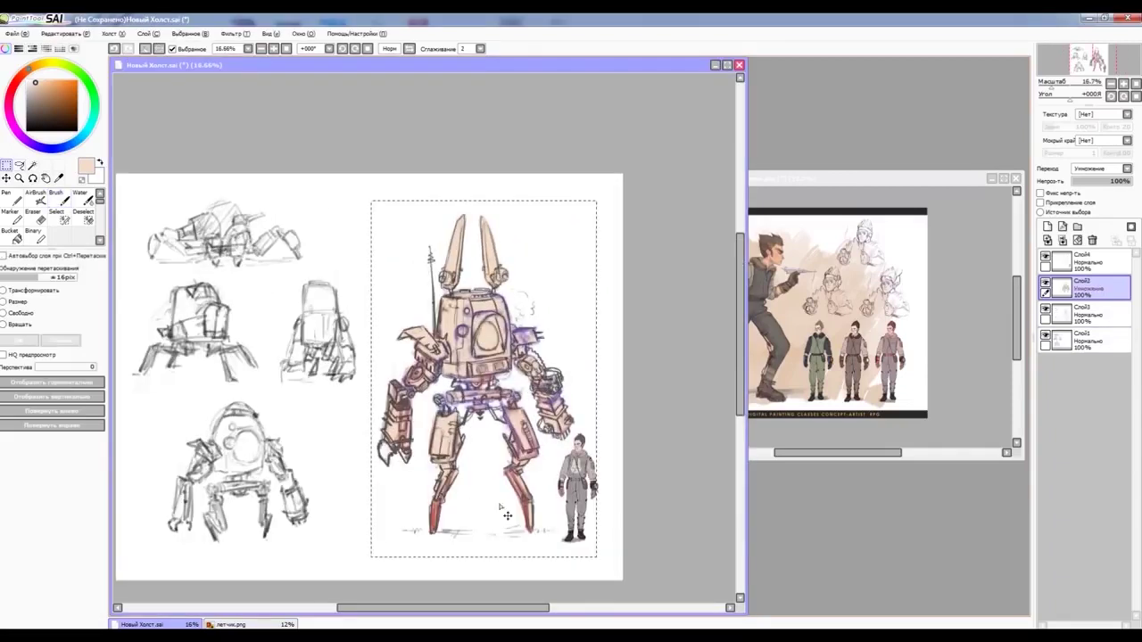
drag(612, 560, 426, 267)
drag(387, 184, 571, 239)
key(Return)
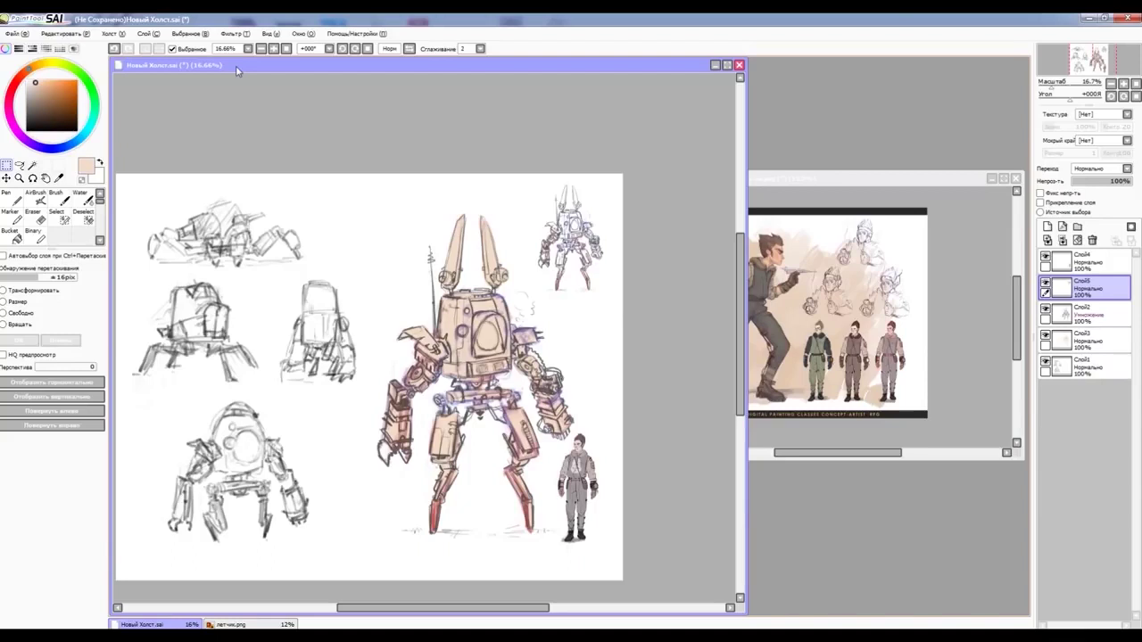
key(ctrl+plus)
key(b)
click(1084, 340)
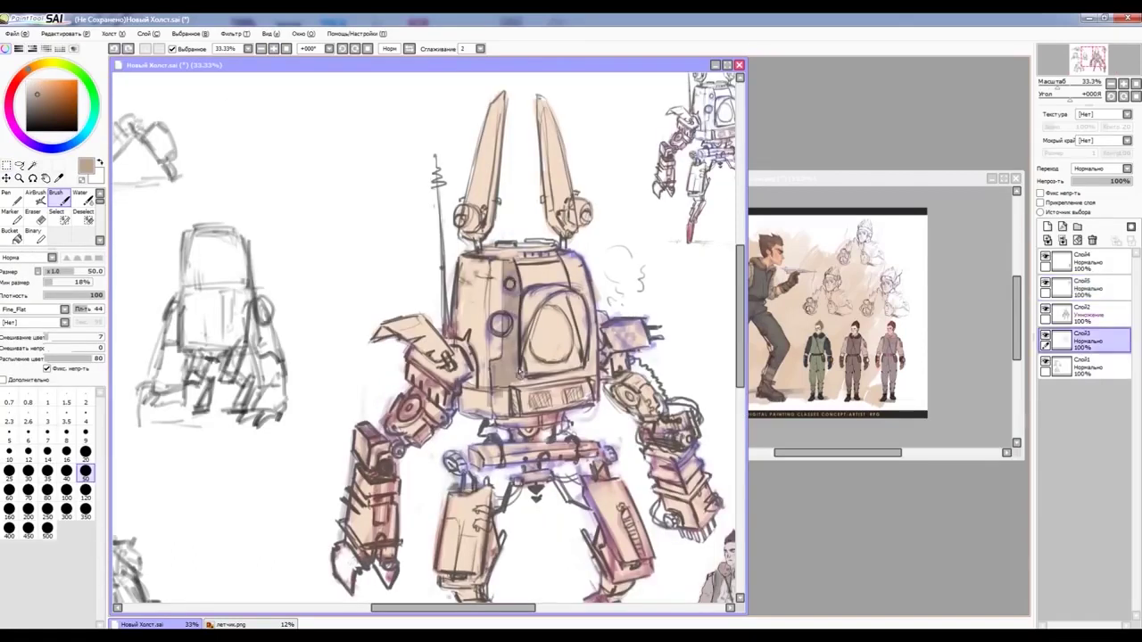
Step: Shade the body darker, then paint a dark brown pelvis bar at brush size 20
drag(504, 384, 584, 370)
drag(500, 263, 593, 375)
mouse_move(460, 397)
mouse_down()
mouse_move(557, 424)
mouse_move(567, 416)
mouse_move(415, 387)
mouse_up()
click(42, 114)
click(84, 453)
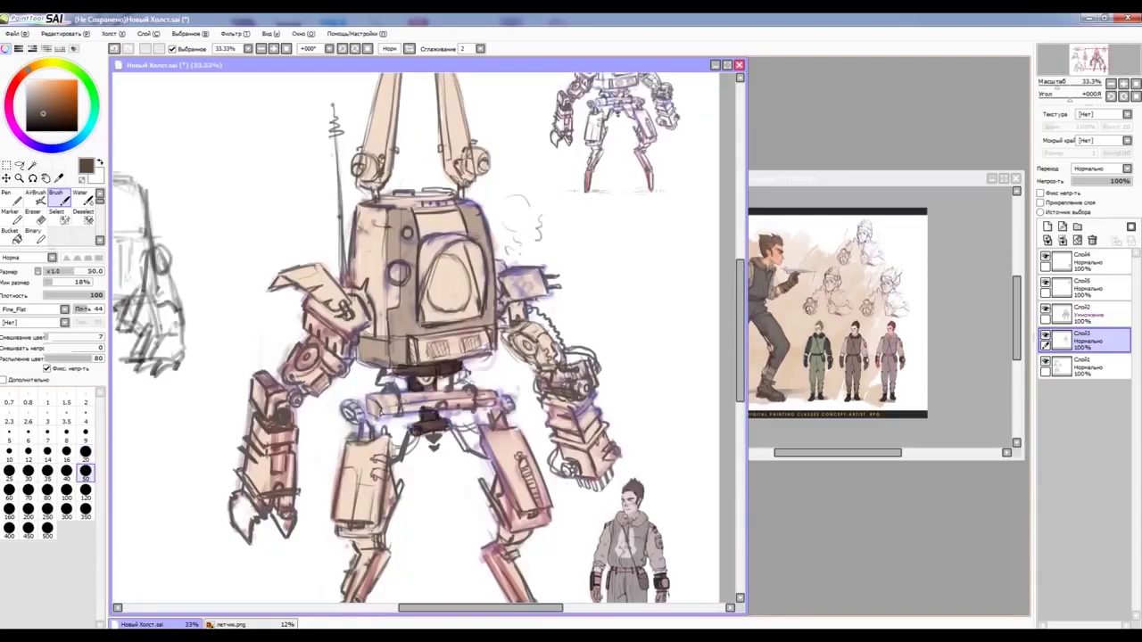
drag(500, 402, 366, 403)
drag(455, 395, 357, 419)
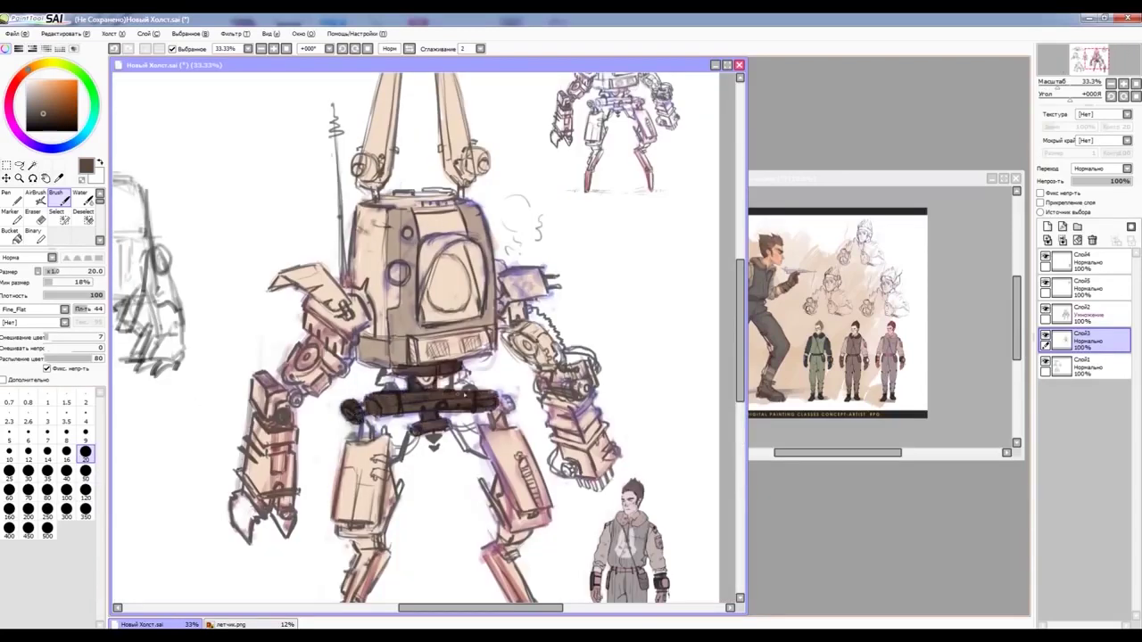
Step: Add dark brown strokes to the left arm and tidy edges with the Eraser
scroll(429, 339, down, 2)
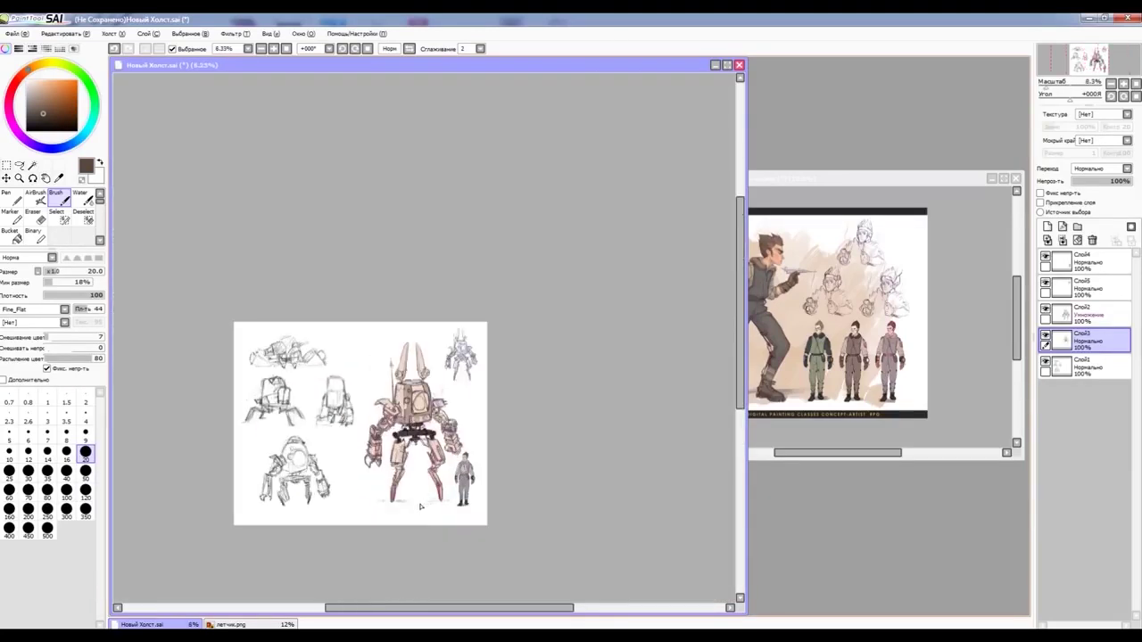
scroll(429, 339, up, 1)
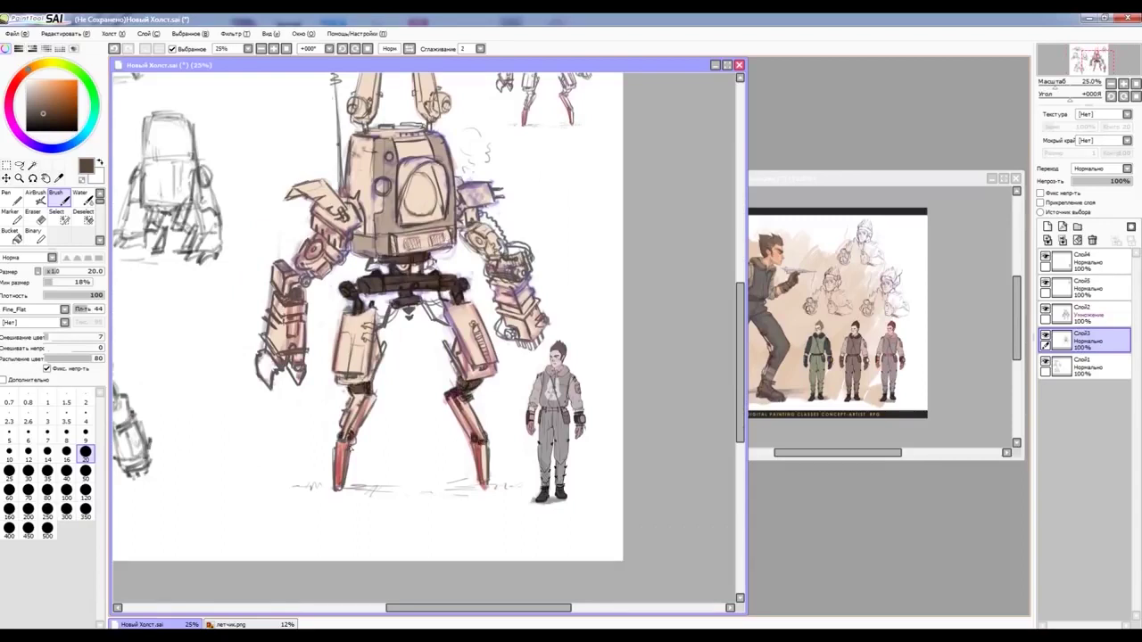
scroll(455, 282, down, 1)
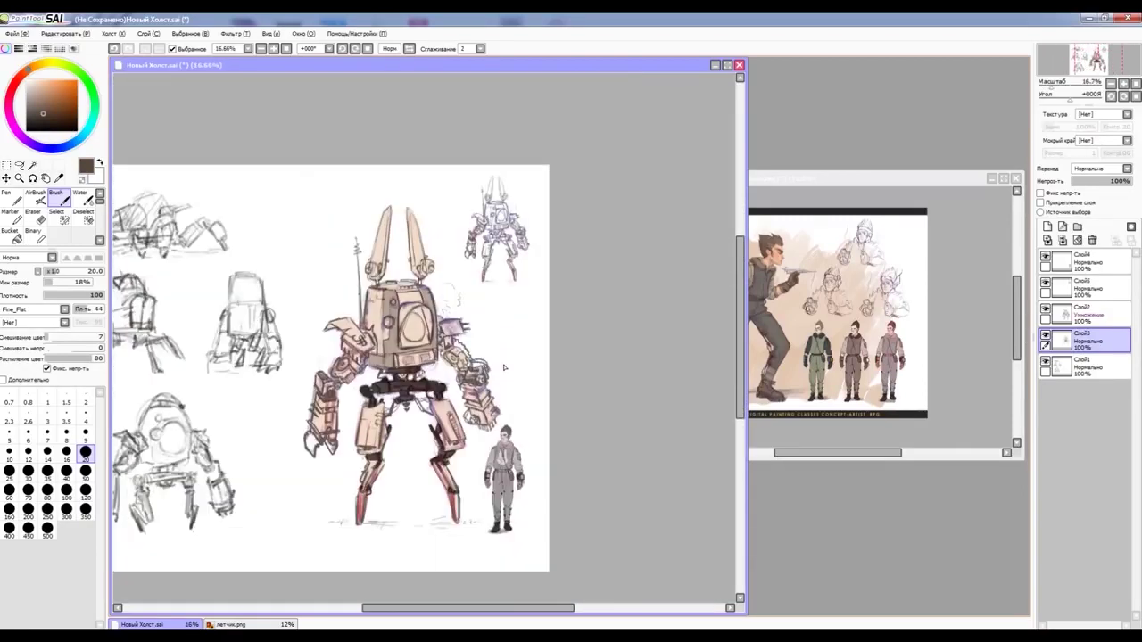
scroll(503, 367, up, 1)
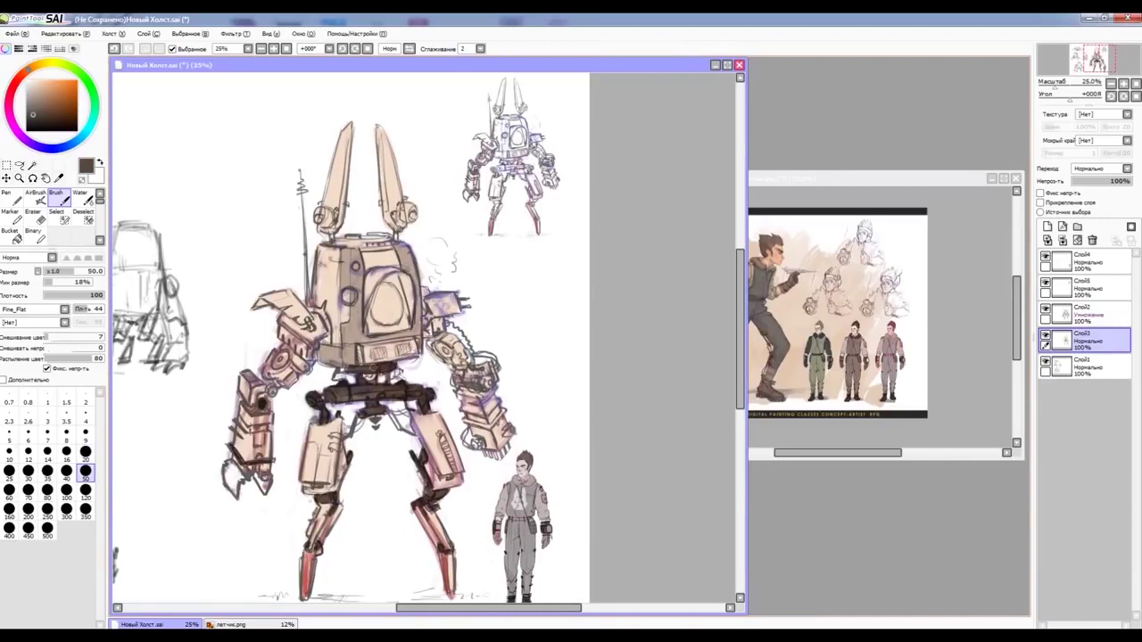
scroll(787, 351, up, 4)
mouse_move(303, 326)
mouse_down()
mouse_move(285, 299)
mouse_move(254, 294)
mouse_move(268, 290)
mouse_up()
key(e)
key(b)
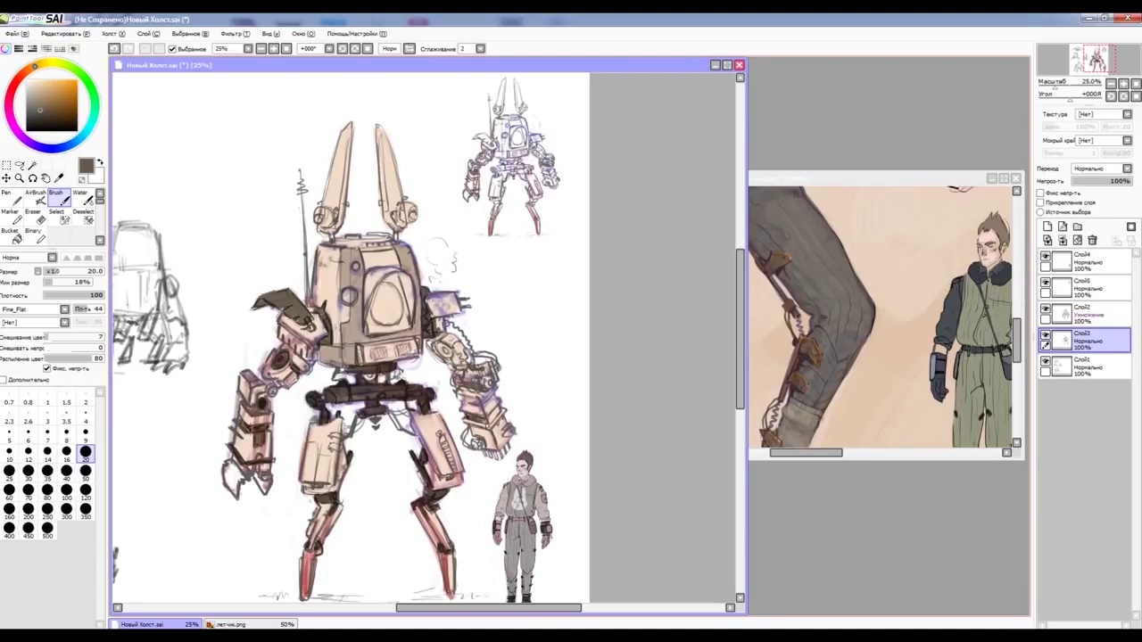
Step: Brighten the robot's colours by raising lightness in Hue/Saturation
scroll(509, 430, down, 2)
scroll(556, 349, up, 1)
click(231, 33)
click(259, 51)
drag(760, 214, 780, 215)
click(785, 232)
Step: On Слой3, paint a reddish glow on the chest eye at brush size 20
scroll(607, 286, up, 1)
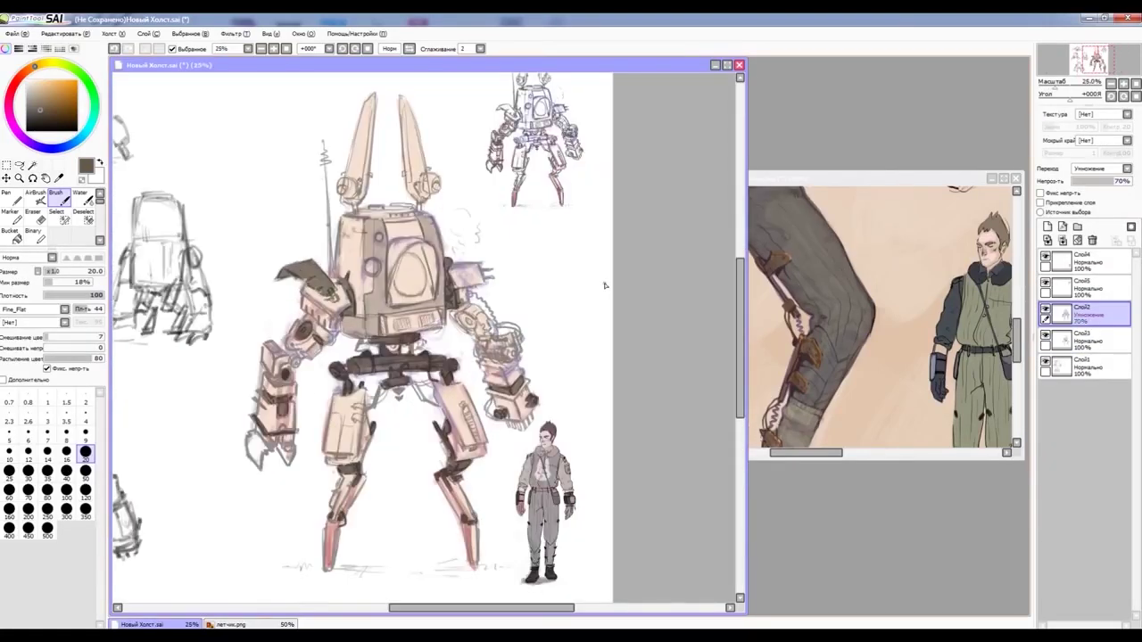
scroll(425, 337, up, 1)
click(1084, 340)
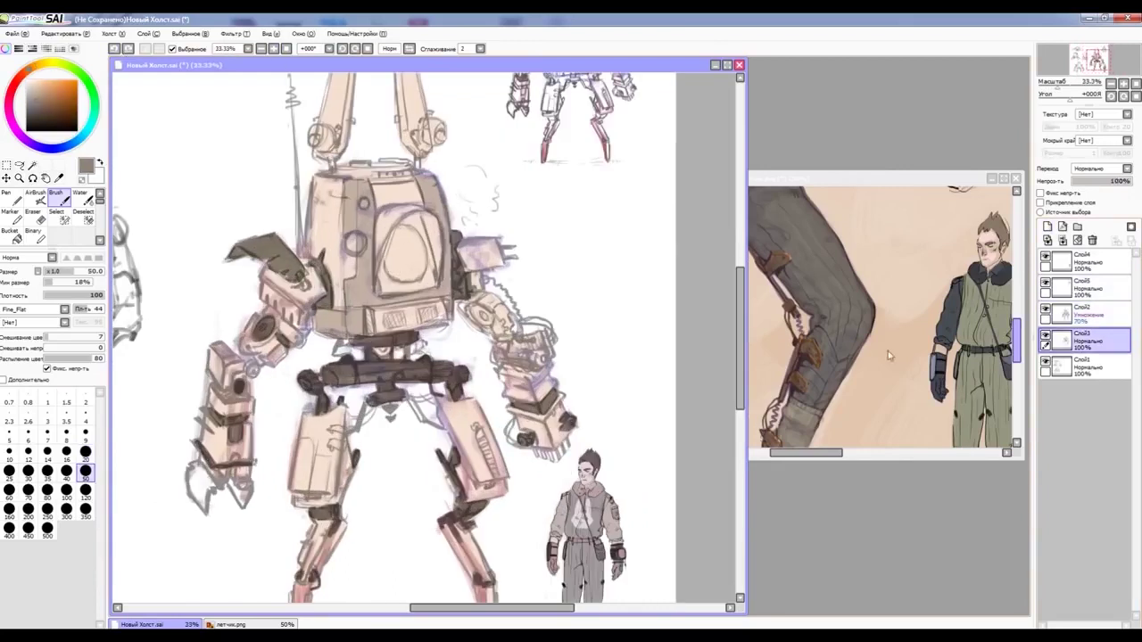
drag(392, 253, 406, 241)
key(bracketleft)
key(bracketleft)
key(bracketleft)
alt+click(382, 264)
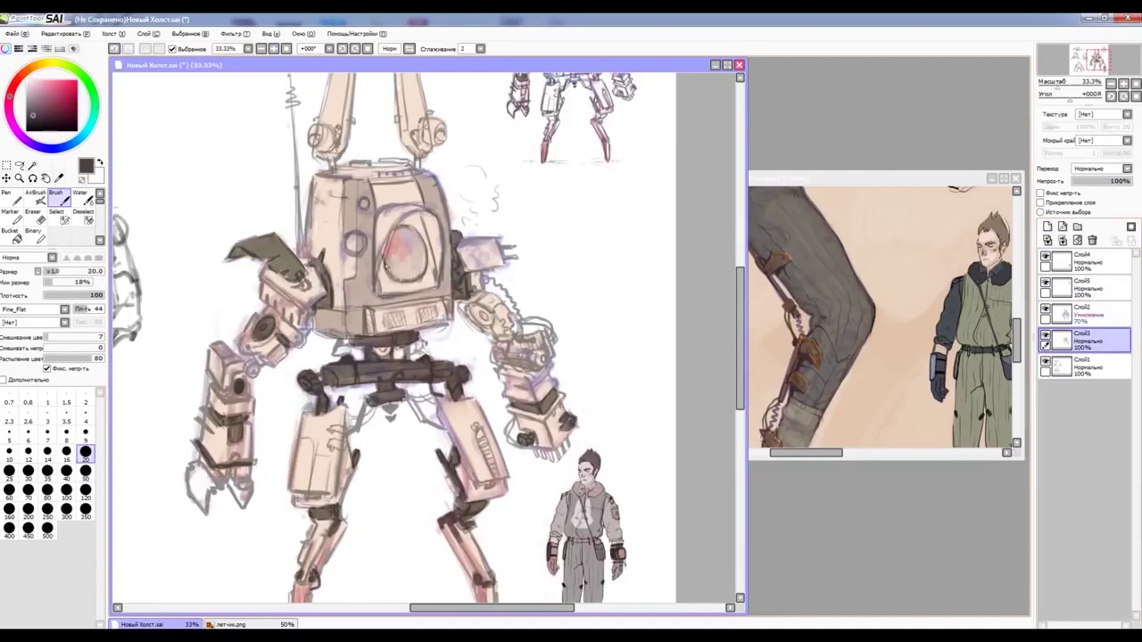
alt+click(411, 236)
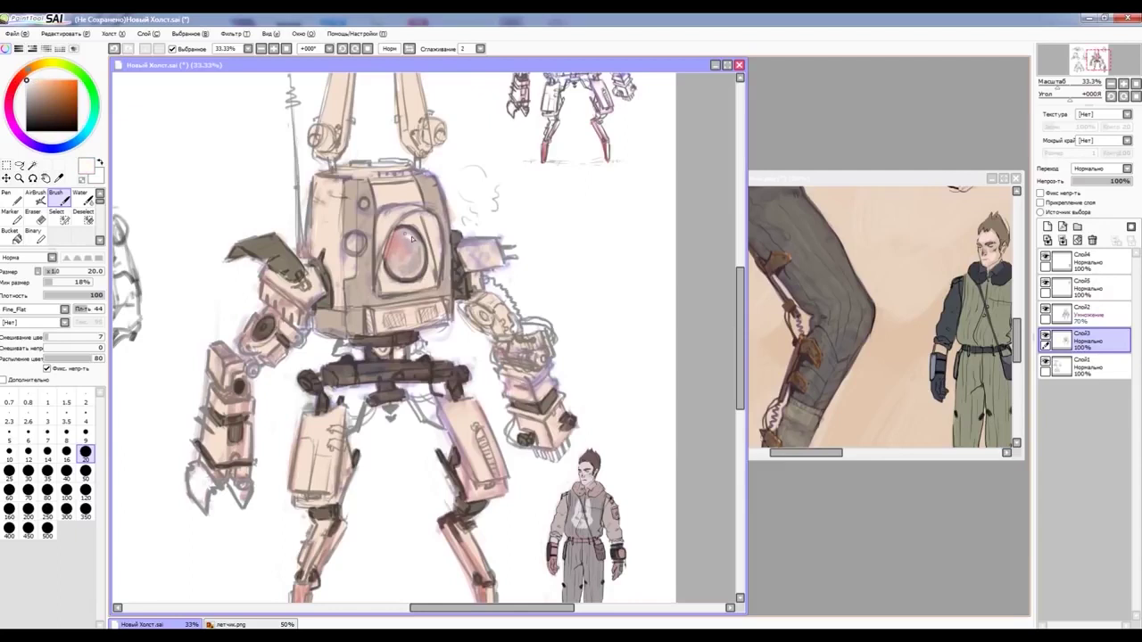
Step: On a clipped layer, paint brown shading at size 120 over arm, body, head and eye
scroll(410, 236, down, 3)
scroll(435, 259, up, 3)
scroll(434, 259, down, 2)
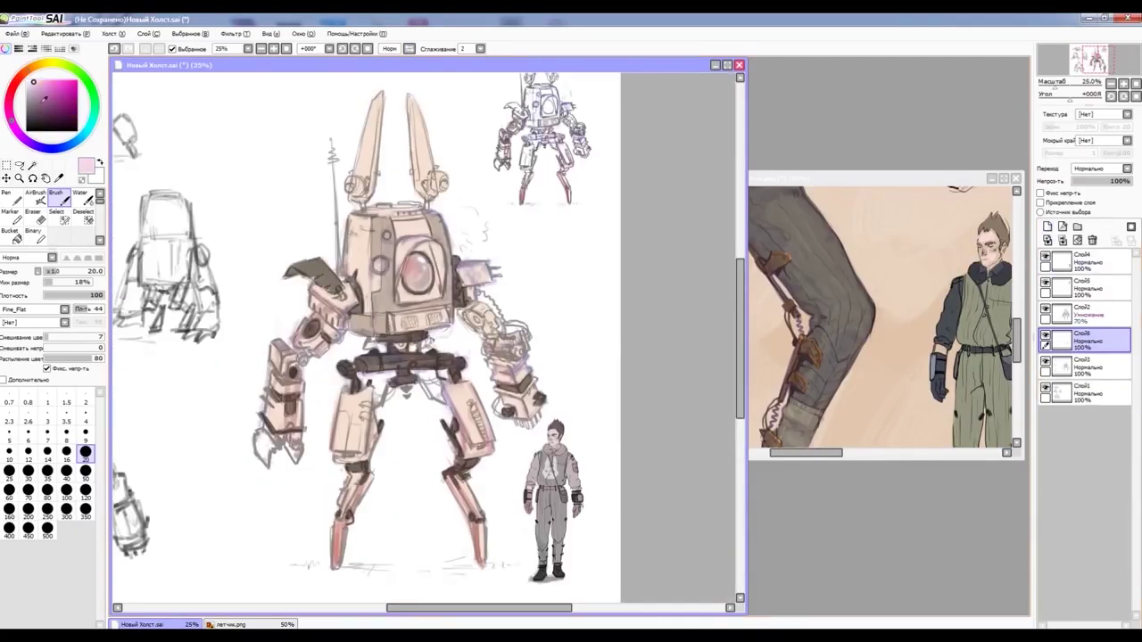
click(1039, 203)
click(86, 471)
drag(500, 312, 513, 393)
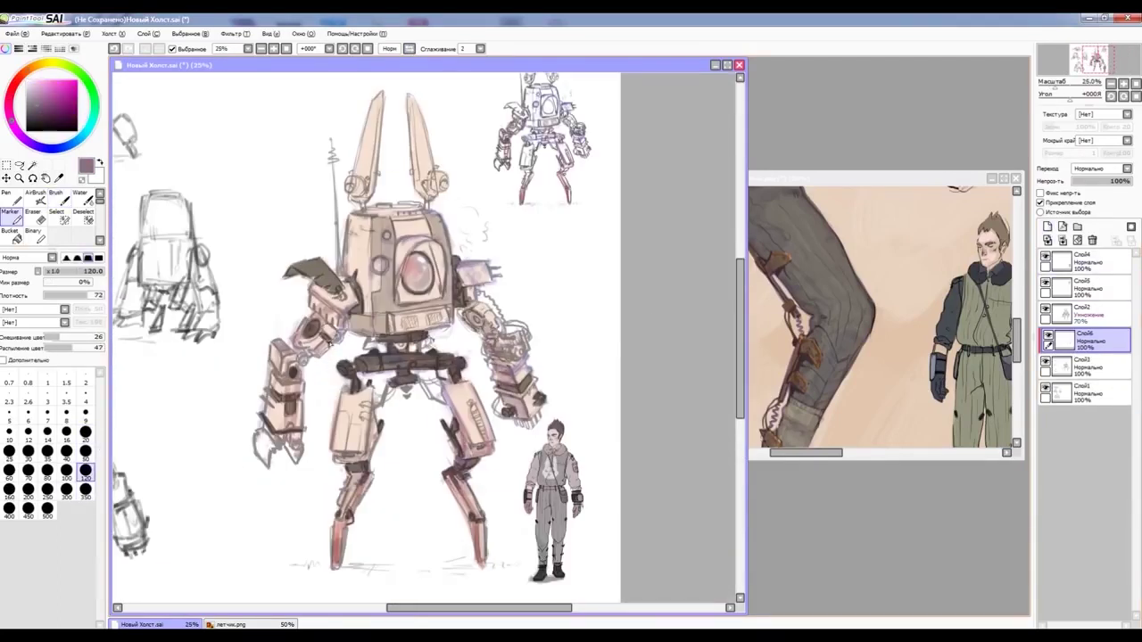
drag(373, 393, 426, 378)
drag(361, 294, 338, 309)
mouse_move(361, 195)
mouse_down()
mouse_move(430, 211)
mouse_move(418, 260)
mouse_up()
Step: Add darker shading strokes across the robot's body, legs, arms, head and limbs
scroll(419, 261, down, 2)
scroll(418, 261, up, 2)
scroll(418, 261, up, 1)
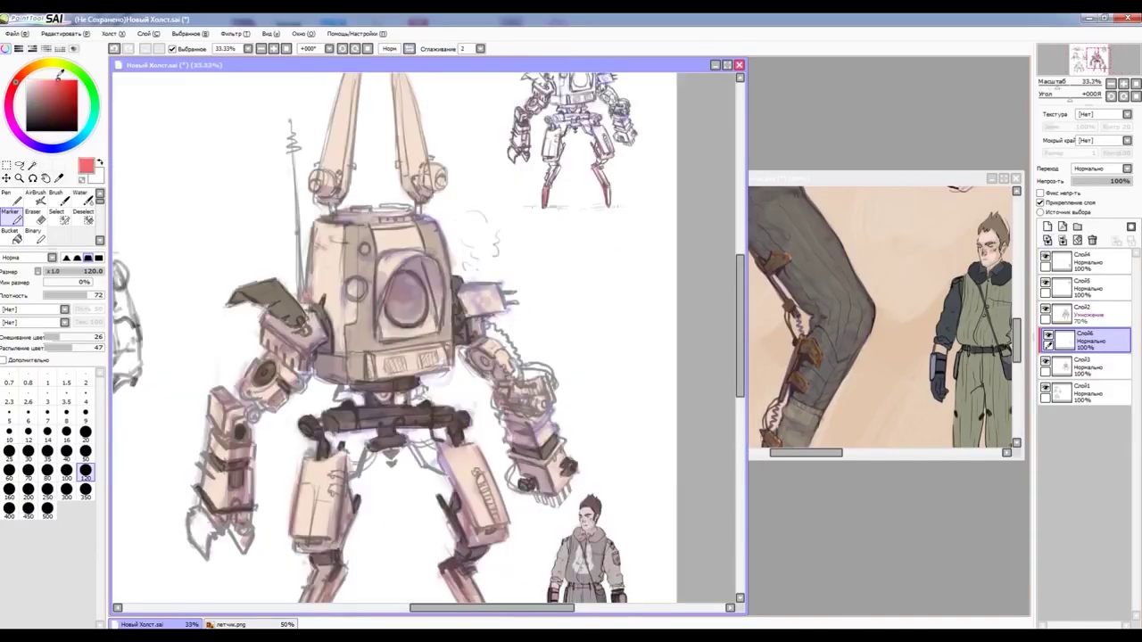
scroll(382, 243, down, 2)
scroll(382, 243, up, 1)
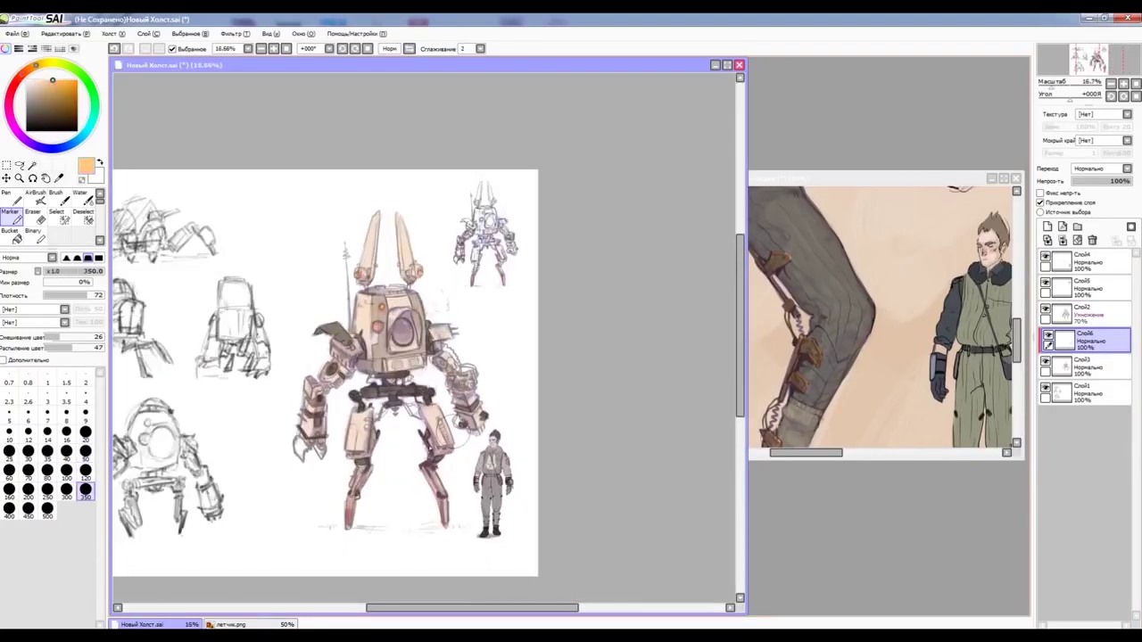
scroll(409, 388, up, 2)
drag(375, 232, 429, 357)
drag(446, 446, 482, 508)
drag(517, 397, 553, 469)
drag(214, 464, 268, 375)
drag(276, 330, 294, 348)
drag(339, 267, 410, 210)
drag(464, 446, 486, 508)
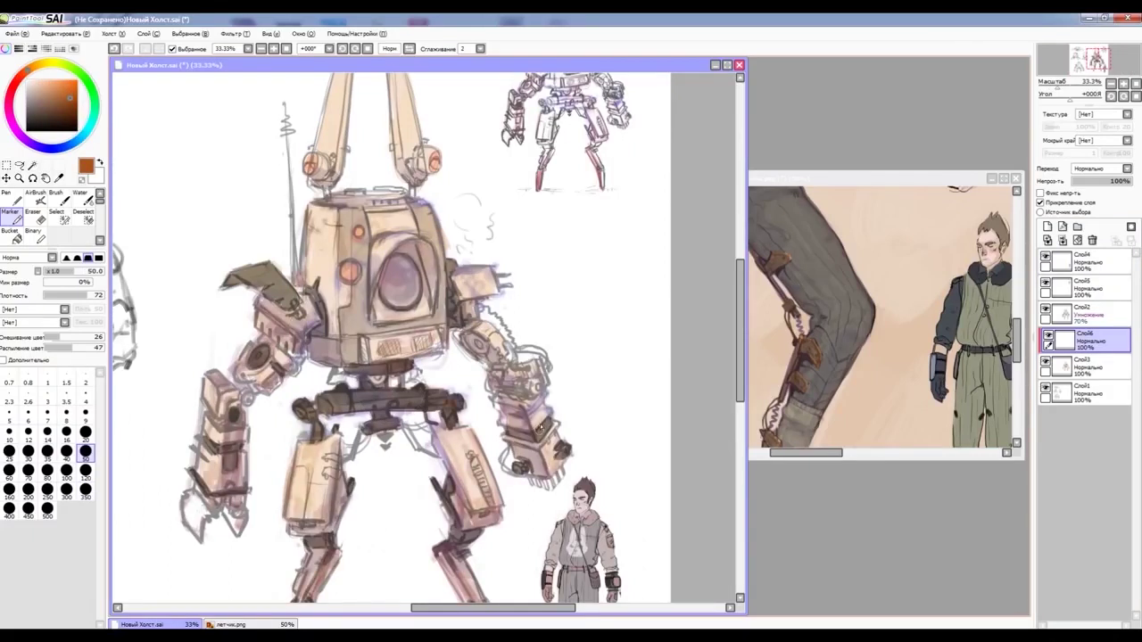
Step: Pick a light pink colour and select the multiply layer Слой2
scroll(481, 499, up, 1)
alt+click(482, 303)
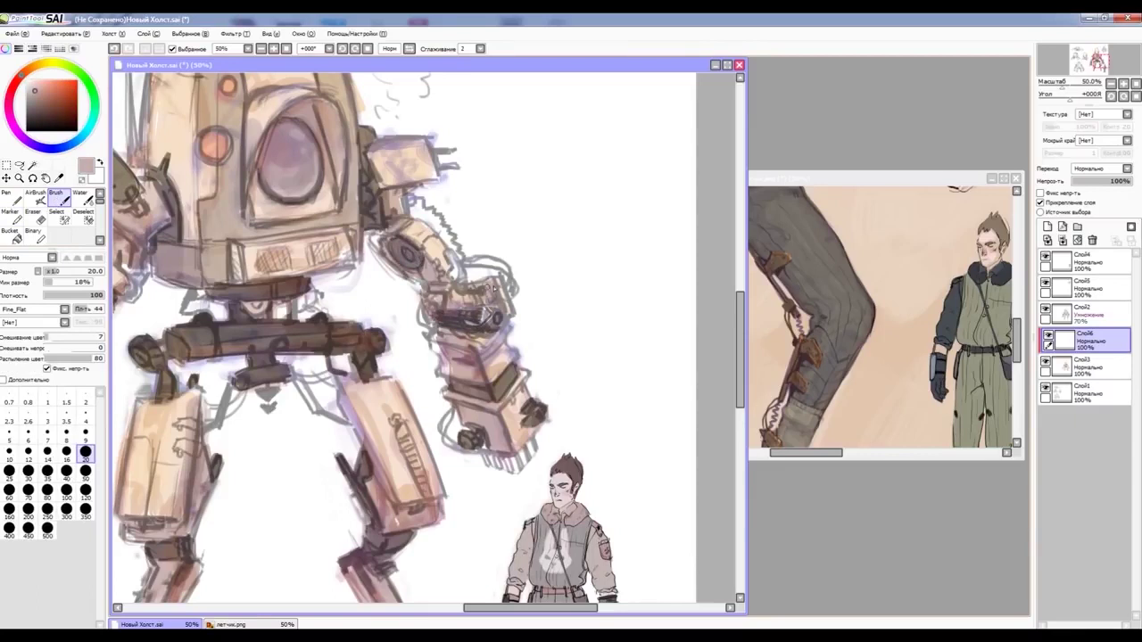
scroll(500, 339, down, 4)
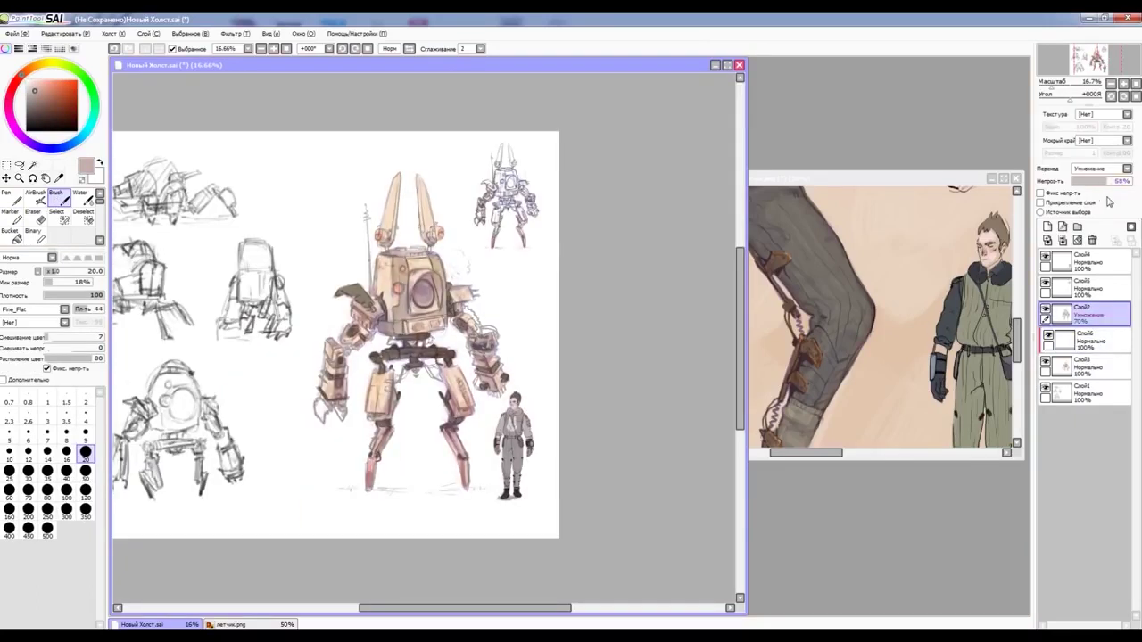
click(1084, 314)
Step: Merge the shading into Слой3 and repaint the orange circle lighter with a darker edge
click(1062, 241)
click(1063, 241)
scroll(370, 281, up, 5)
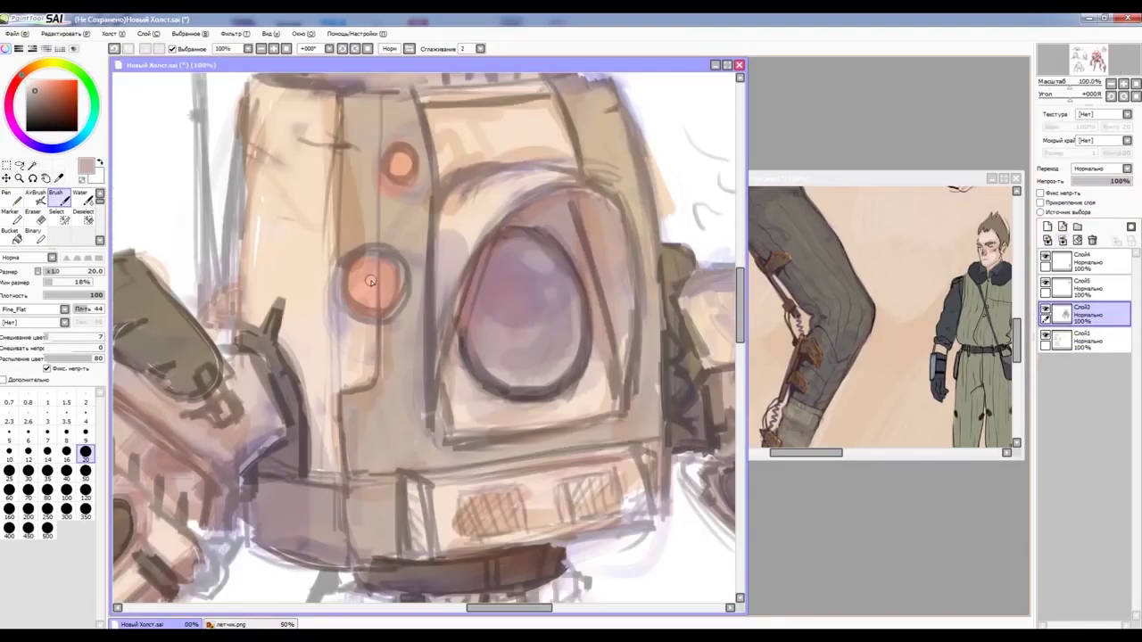
alt+click(390, 284)
key(bracketleft)
key(bracketleft)
key(bracketleft)
drag(390, 285, 355, 298)
mouse_move(403, 265)
mouse_down()
mouse_move(391, 316)
mouse_move(368, 312)
mouse_up()
Step: Paint pale pinkish strokes across the top of the eye opening at brush size 20
alt+click(389, 332)
alt+click(373, 357)
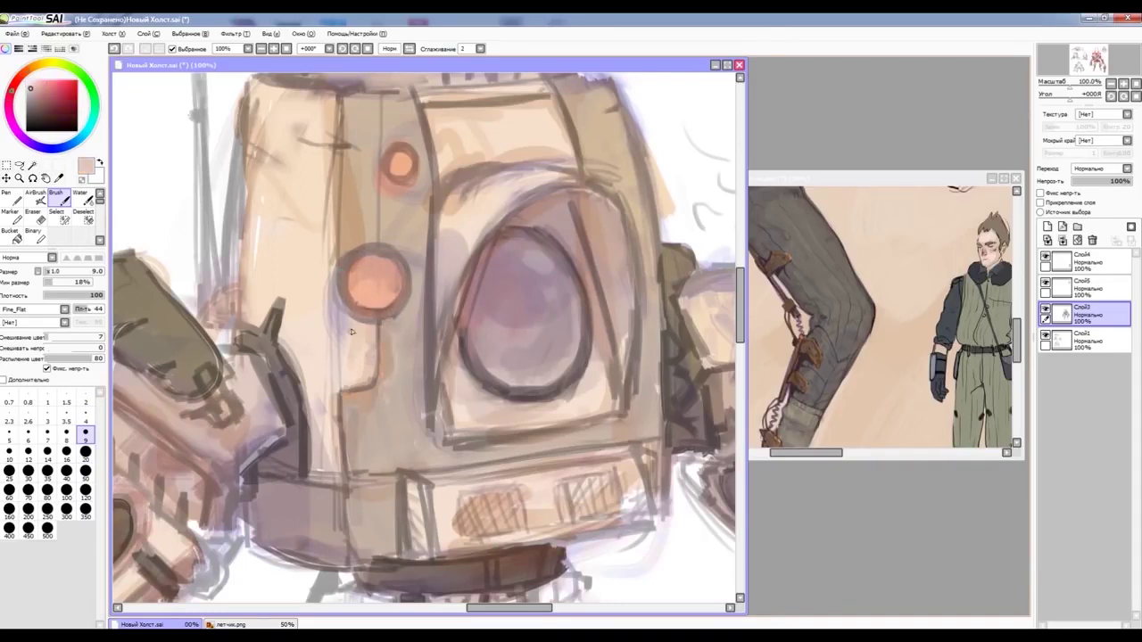
scroll(364, 334, down, 5)
scroll(457, 262, up, 5)
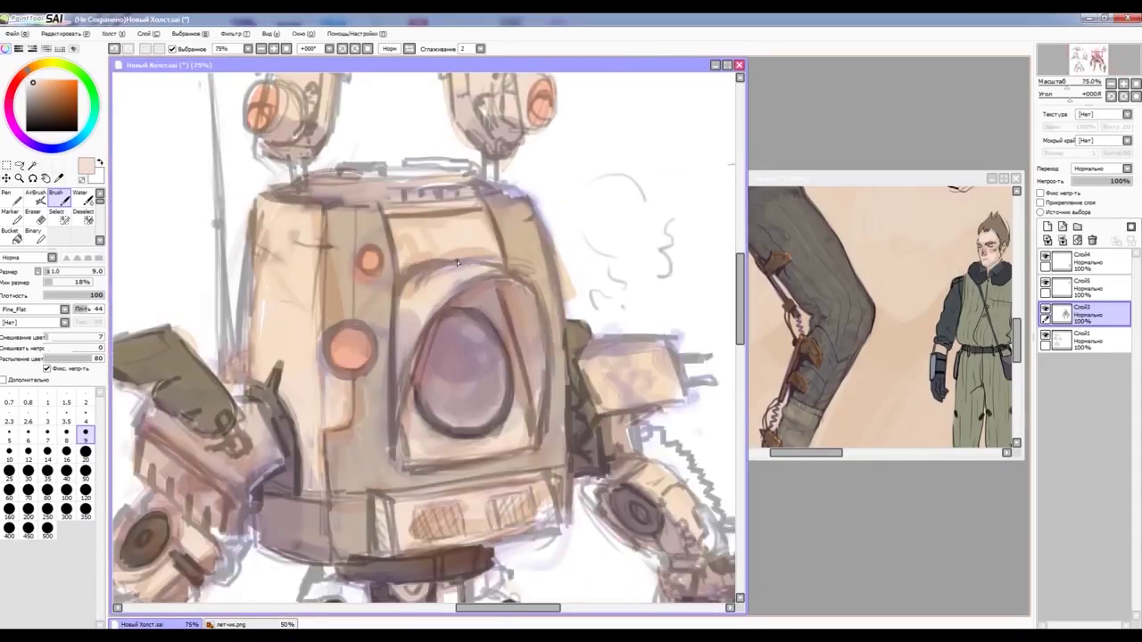
drag(419, 285, 498, 274)
alt+click(473, 282)
key(bracketright)
key(bracketright)
key(bracketright)
drag(412, 291, 441, 268)
Step: Sample tan, pinkish-grey and red colours, switching between brush presets 9 and 20
alt+click(418, 300)
click(85, 435)
alt+click(410, 338)
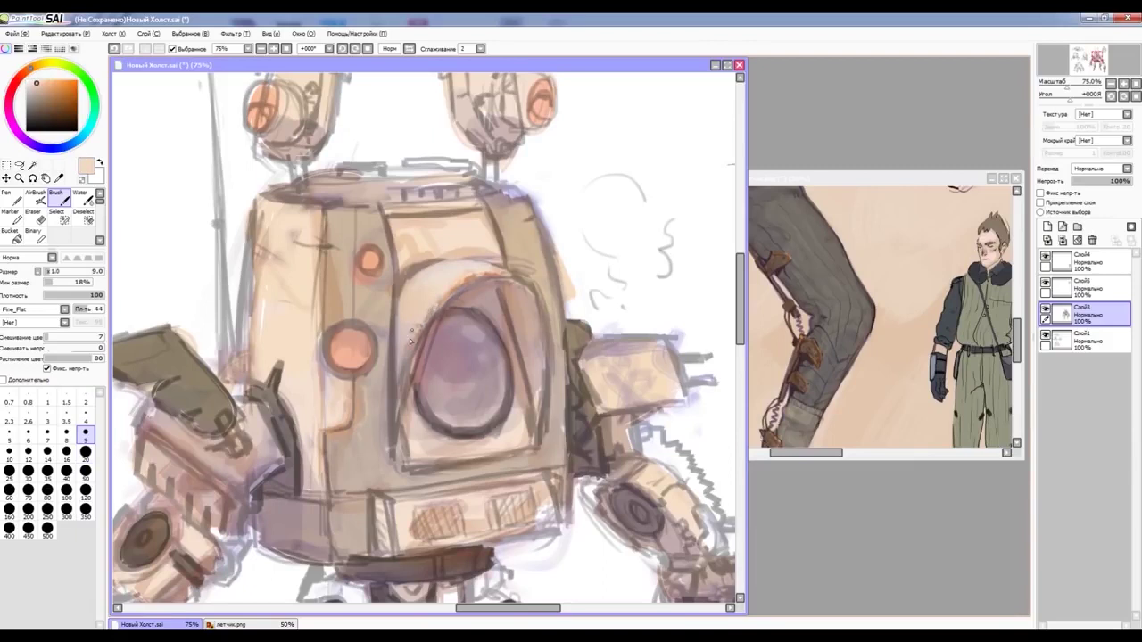
alt+click(527, 288)
key(bracketright)
key(bracketright)
key(bracketright)
alt+click(509, 330)
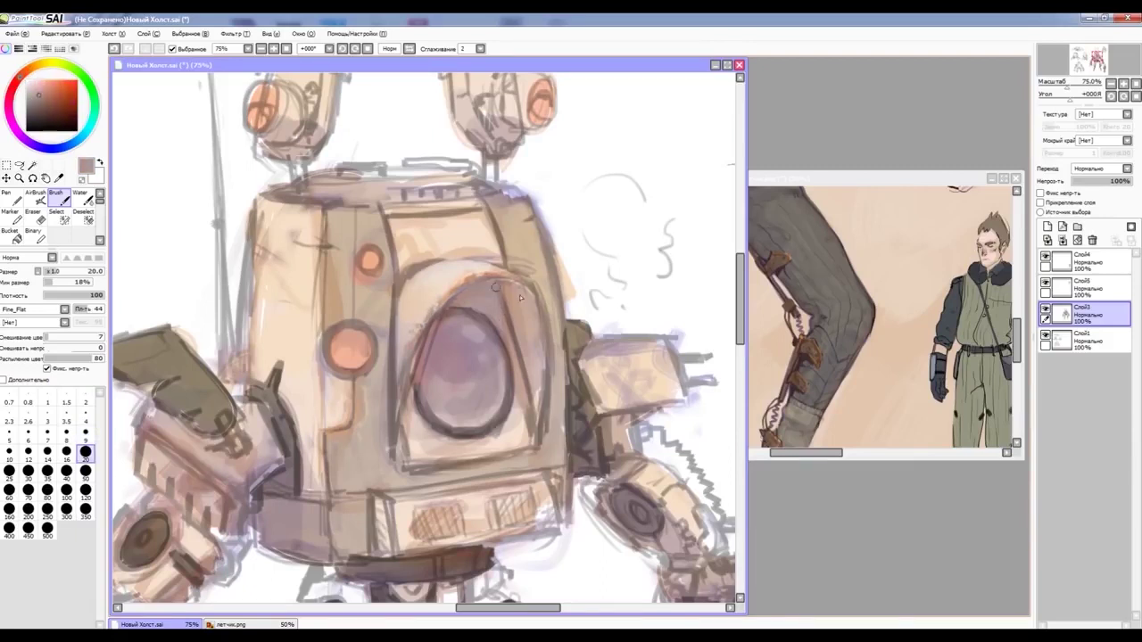
alt+click(533, 332)
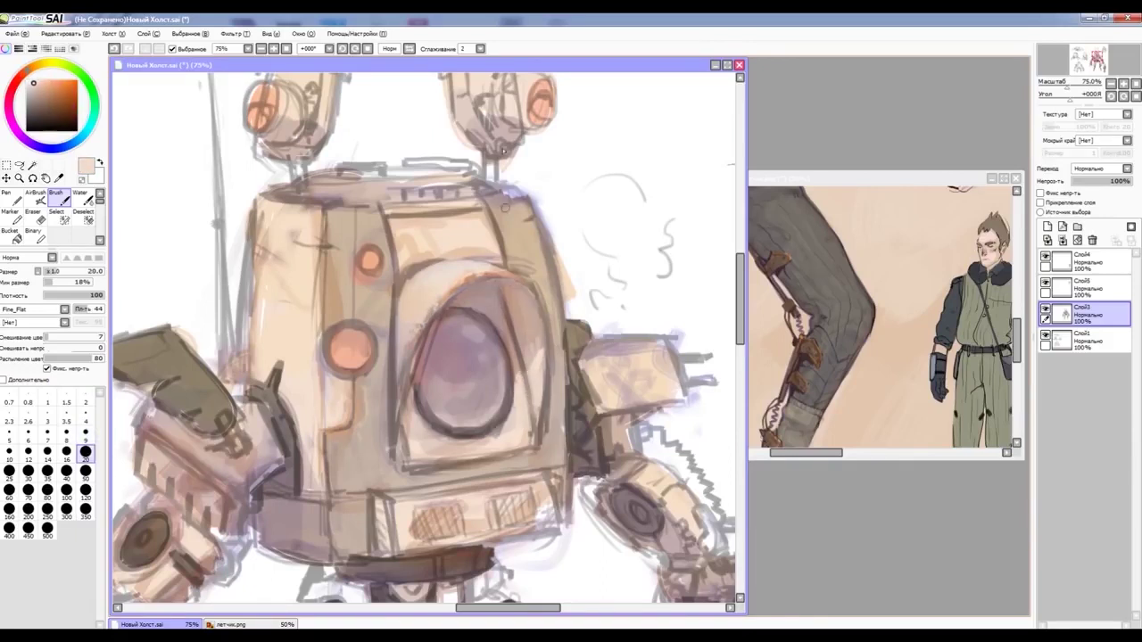
click(86, 435)
scroll(526, 361, down, 3)
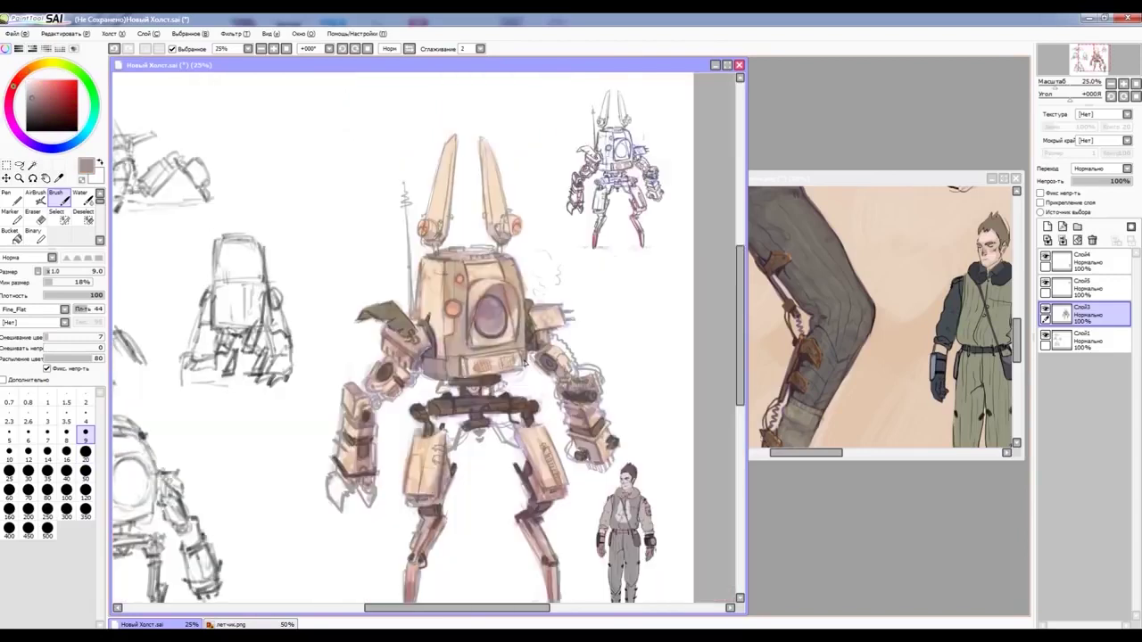
scroll(527, 361, up, 1)
scroll(373, 279, up, 2)
Step: Repaint the body's left and upper edges in pale peach, covering the sketch lines
key(bracketright)
key(bracketright)
key(bracketright)
alt+click(373, 278)
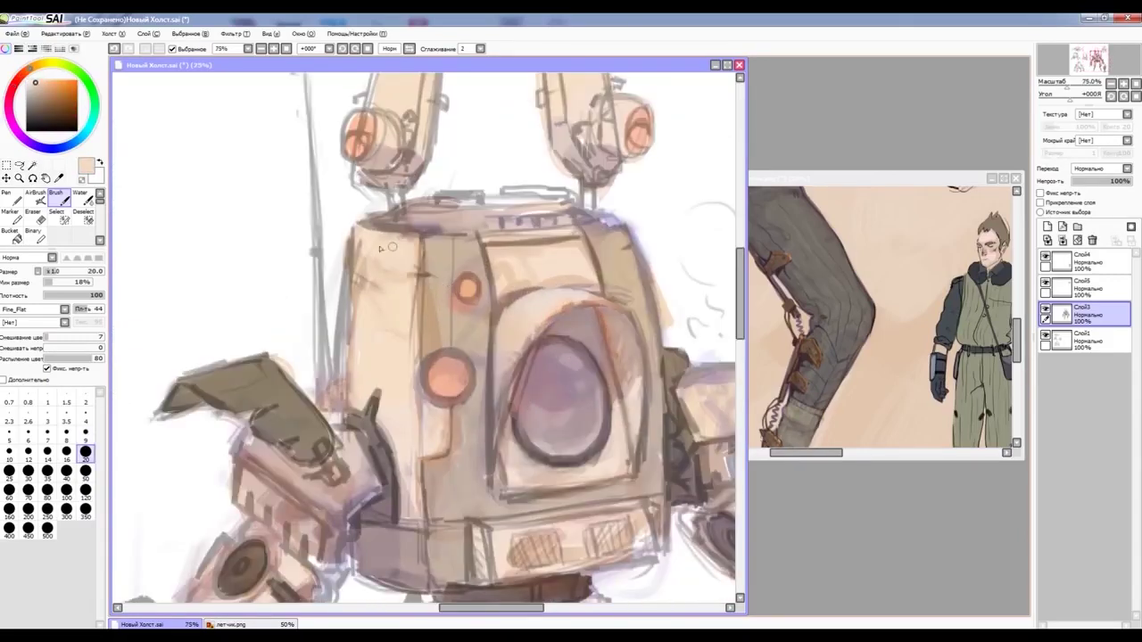
drag(347, 227, 339, 348)
drag(337, 268, 338, 414)
drag(357, 230, 356, 299)
drag(366, 241, 416, 259)
Step: With a smaller brush, sample darker tan, salmon orange and light peach colours
alt+click(421, 268)
key(bracketleft)
key(bracketleft)
key(bracketleft)
alt+click(421, 346)
alt+click(425, 354)
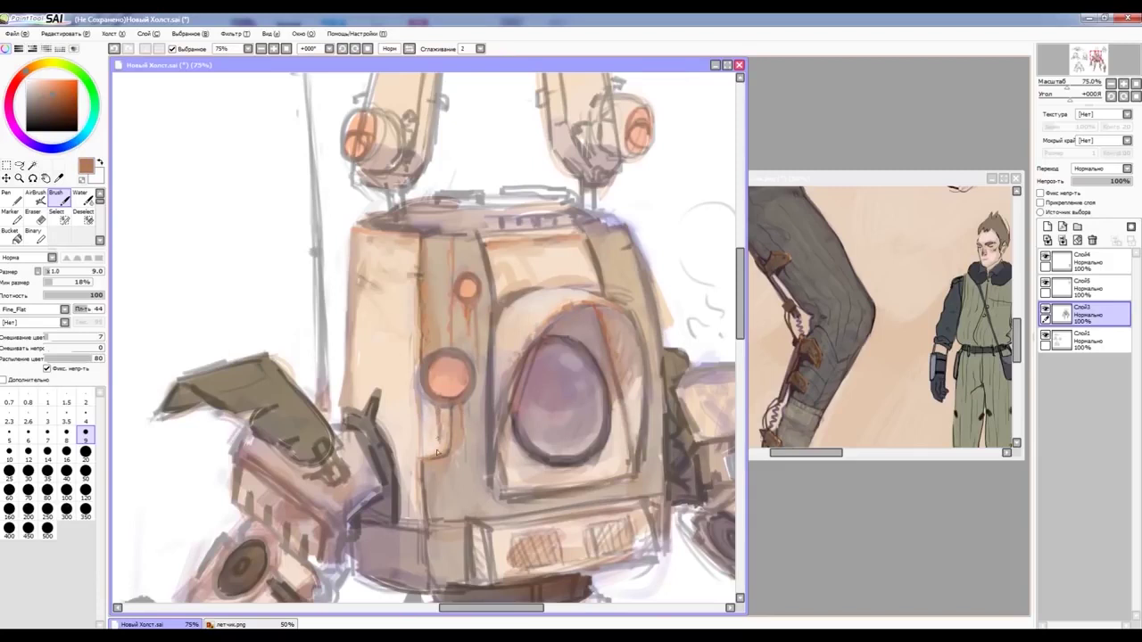
scroll(433, 403, down, 2)
scroll(356, 374, down, 2)
scroll(285, 344, up, 4)
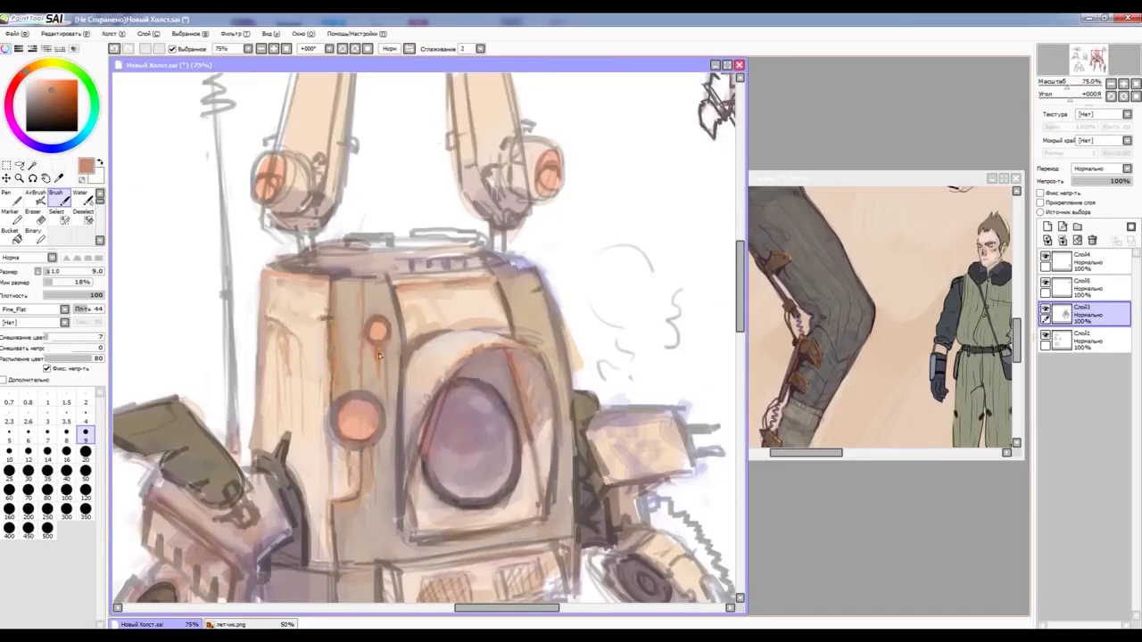
alt+click(415, 347)
scroll(464, 330, down, 2)
scroll(512, 302, up, 2)
scroll(509, 310, down, 2)
scroll(477, 419, up, 2)
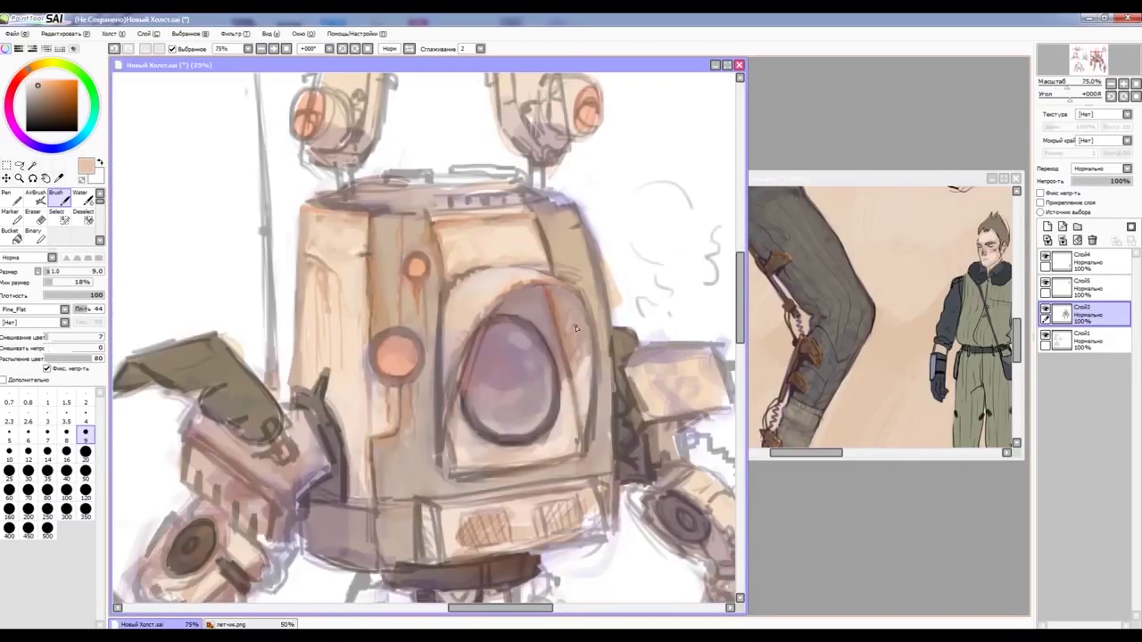
Step: Darken the egg-shaped panel, lighten its left edge in peach, and choose saturated rust orange
alt+click(477, 429)
drag(505, 400, 521, 377)
alt+click(456, 356)
drag(455, 348, 452, 450)
click(85, 433)
alt+click(463, 367)
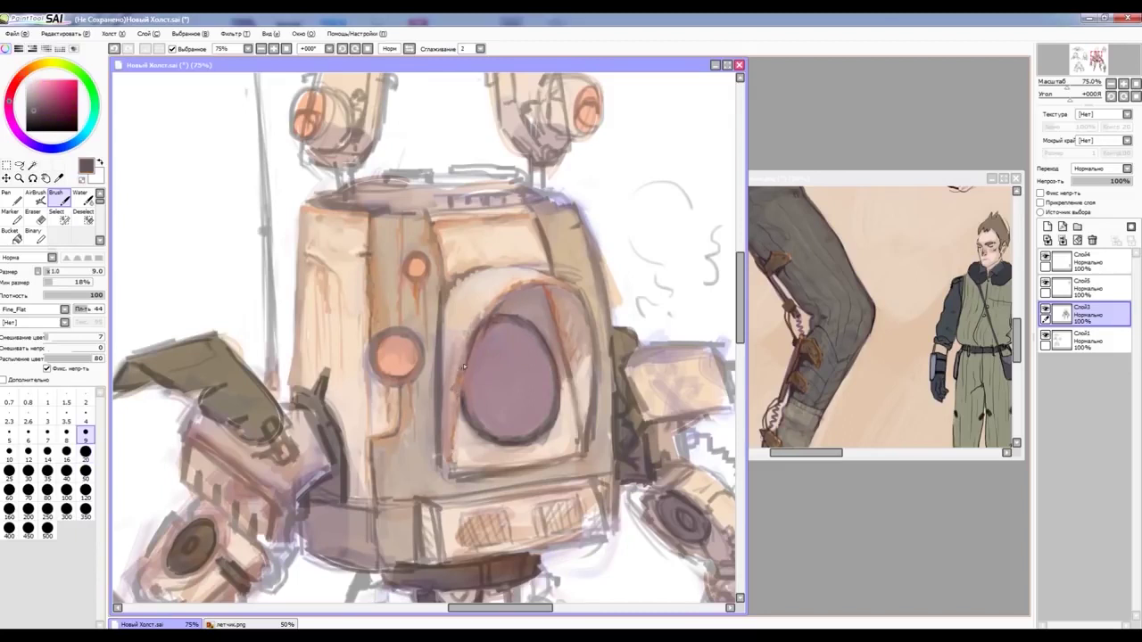
click(60, 79)
click(57, 93)
scroll(361, 300, down, 5)
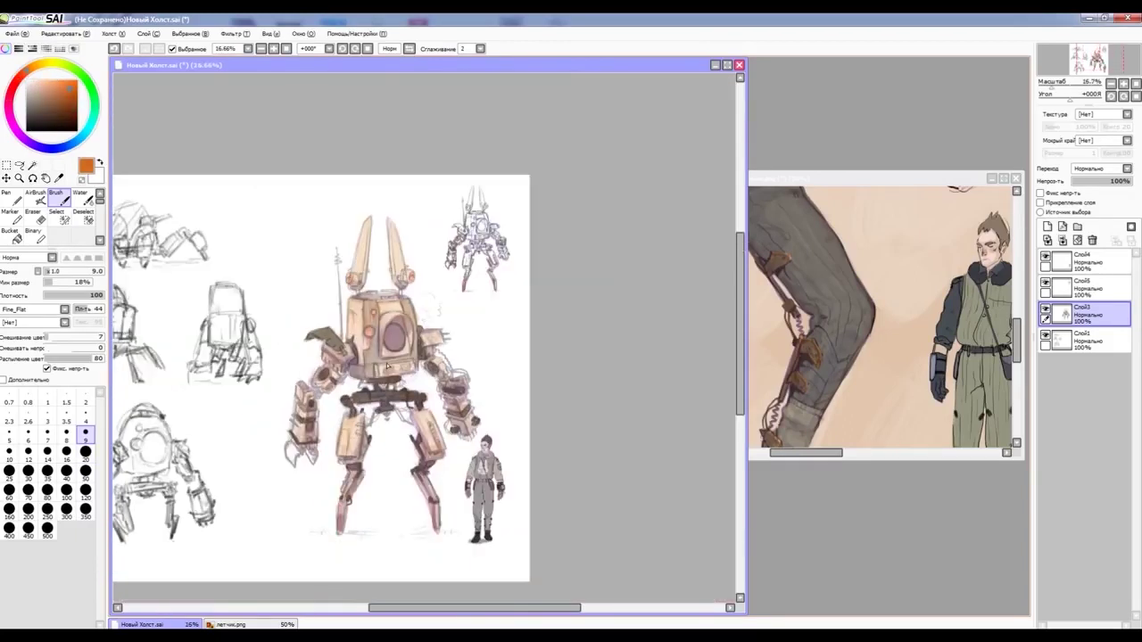
Step: With a small brush, highlight the oval panel's left and right edges in light pink
scroll(386, 367, up, 5)
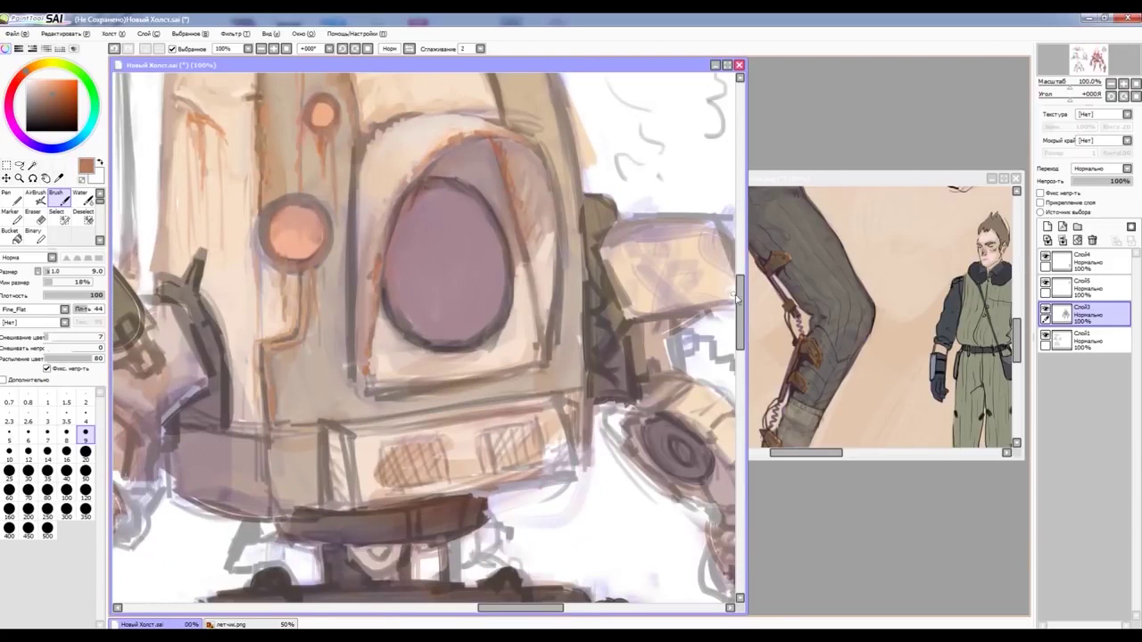
scroll(306, 283, down, 1)
scroll(306, 284, down, 2)
scroll(301, 270, up, 2)
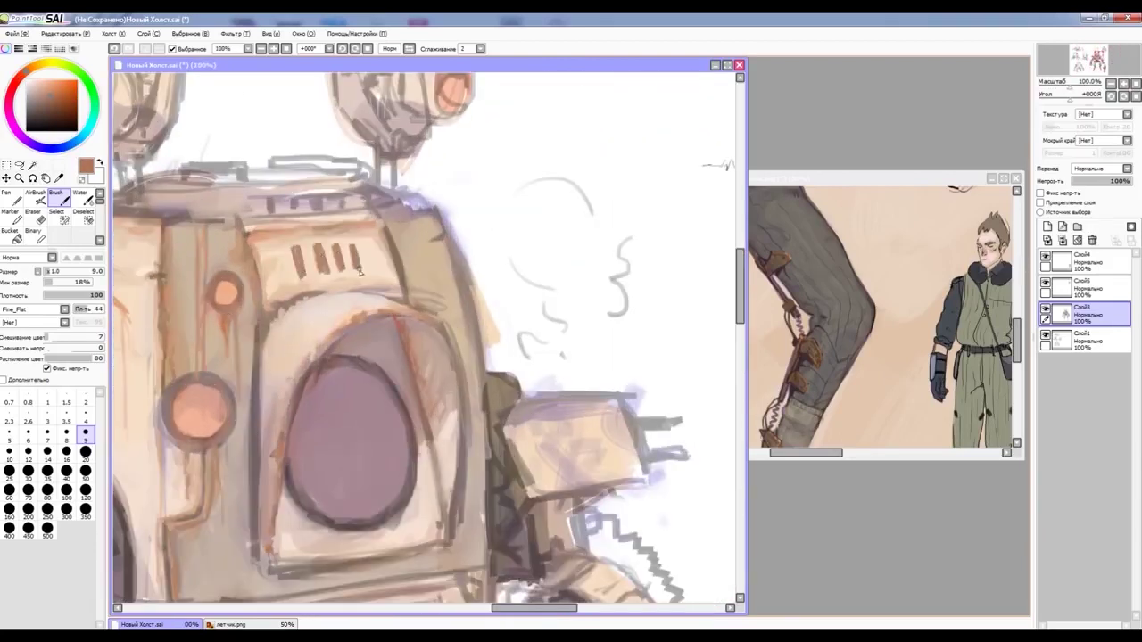
scroll(355, 248, down, 4)
scroll(277, 339, up, 4)
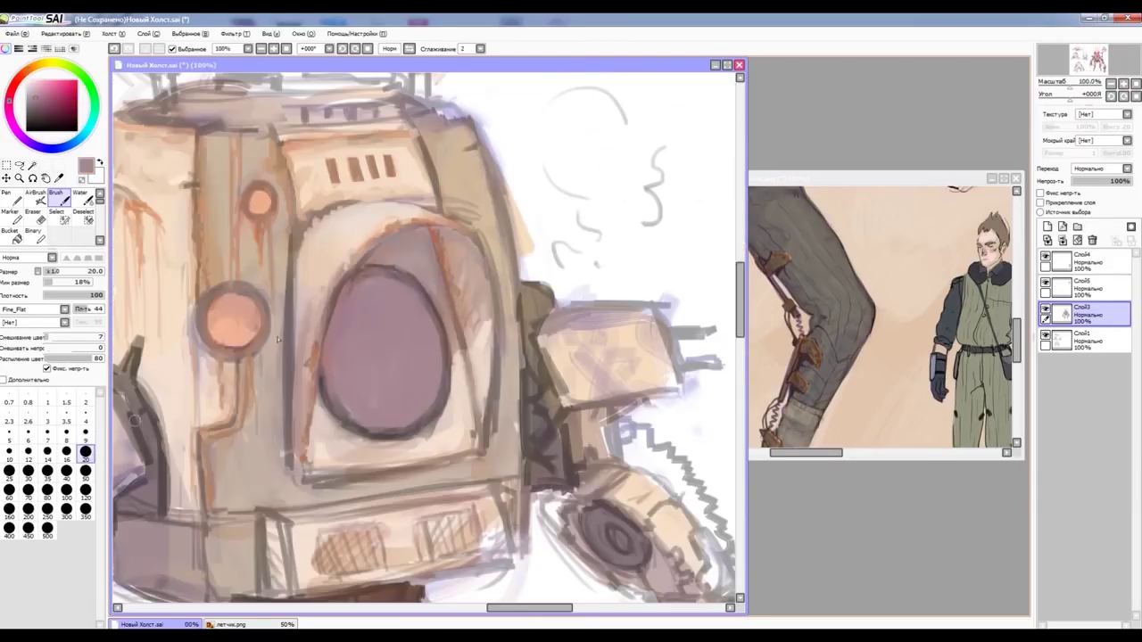
key(bracketleft)
key(bracketleft)
key(bracketleft)
alt+click(292, 446)
drag(482, 348, 486, 428)
mouse_move(287, 308)
mouse_down()
mouse_move(287, 438)
mouse_move(295, 369)
mouse_up()
Step: Sample orange-brown, light peach and brown colours from the canvas near the vents
alt+click(285, 266)
scroll(279, 360, down, 3)
scroll(279, 360, up, 3)
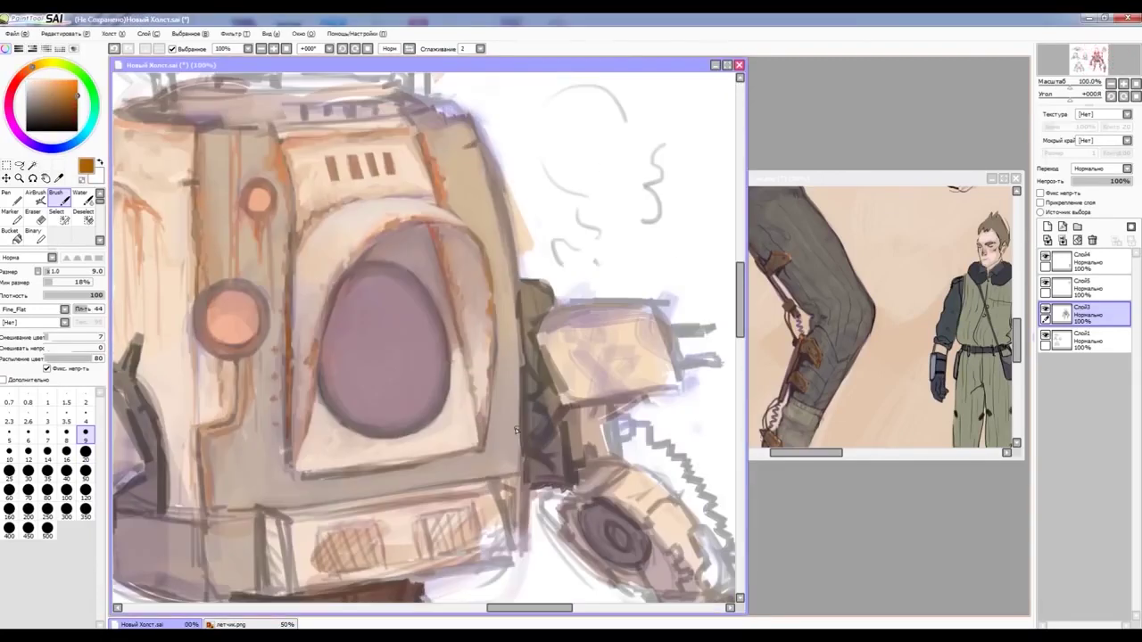
scroll(395, 267, down, 1)
scroll(396, 267, up, 1)
alt+click(247, 208)
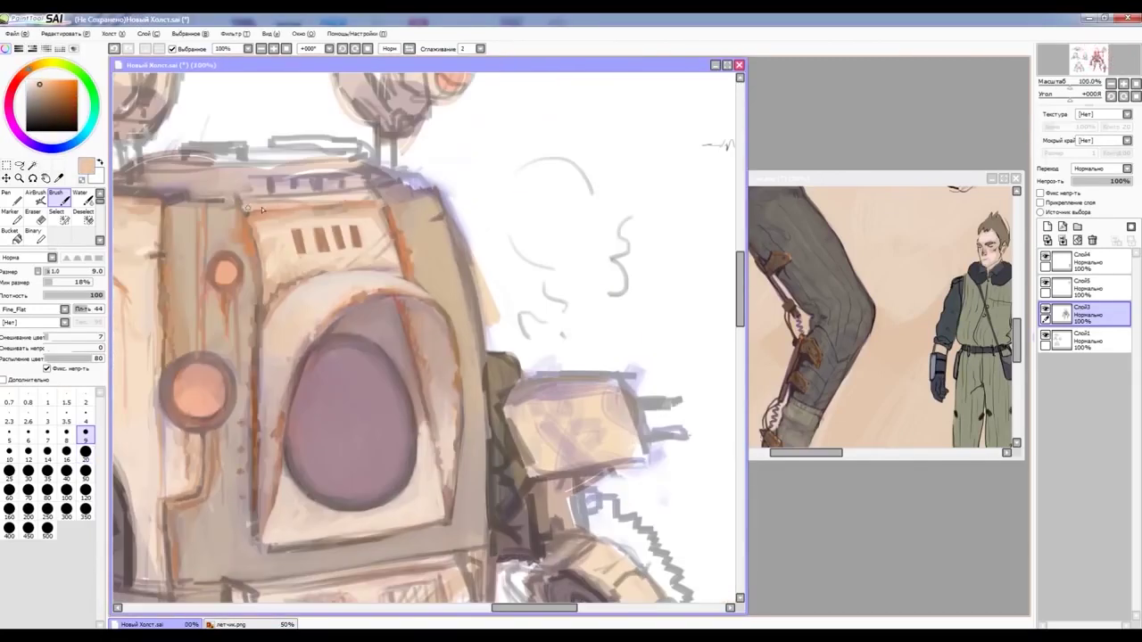
alt+click(367, 196)
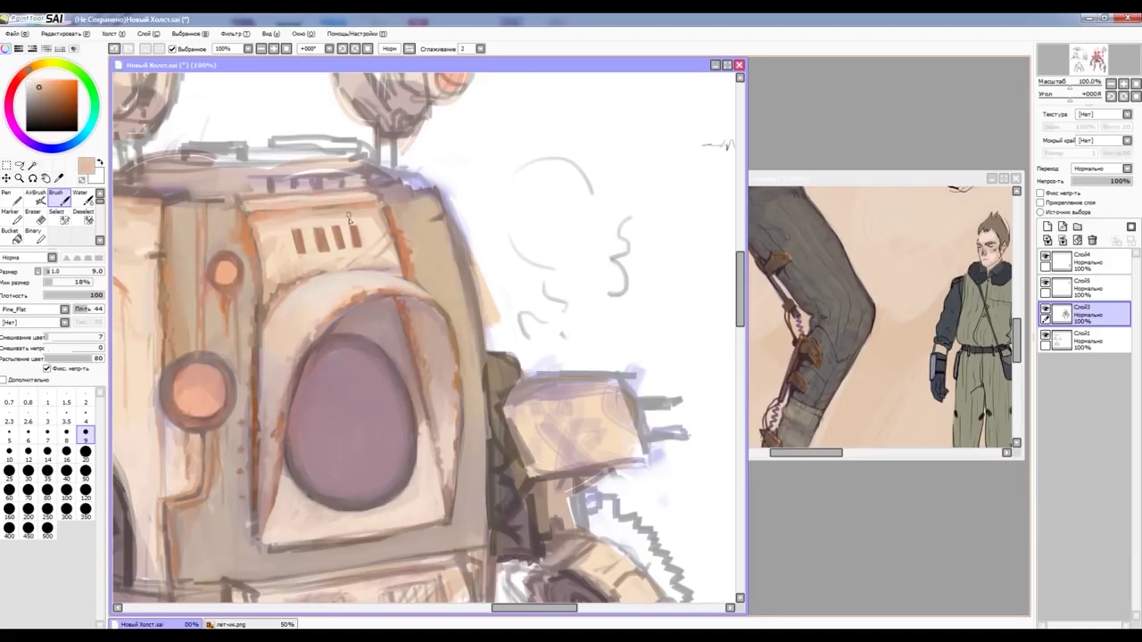
scroll(369, 217, down, 3)
scroll(241, 352, up, 2)
alt+click(242, 353)
Step: Add a layer for rust marks, then undo it and return to the Brush on the main layer
alt+click(348, 334)
key(ctrl+shift+n)
key(m)
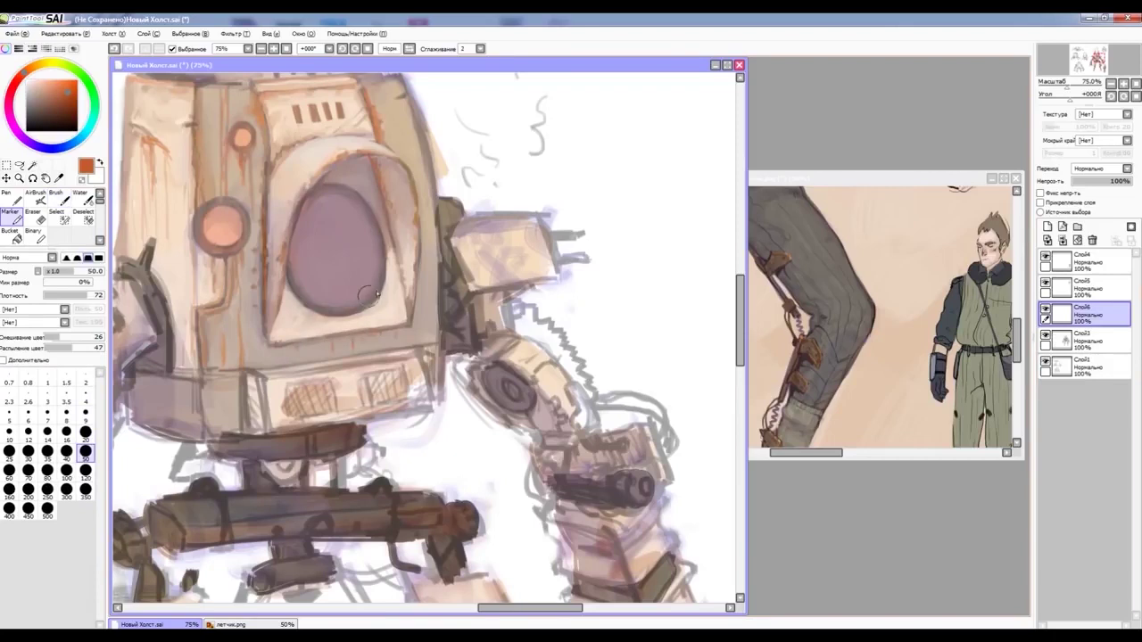
alt+click(331, 344)
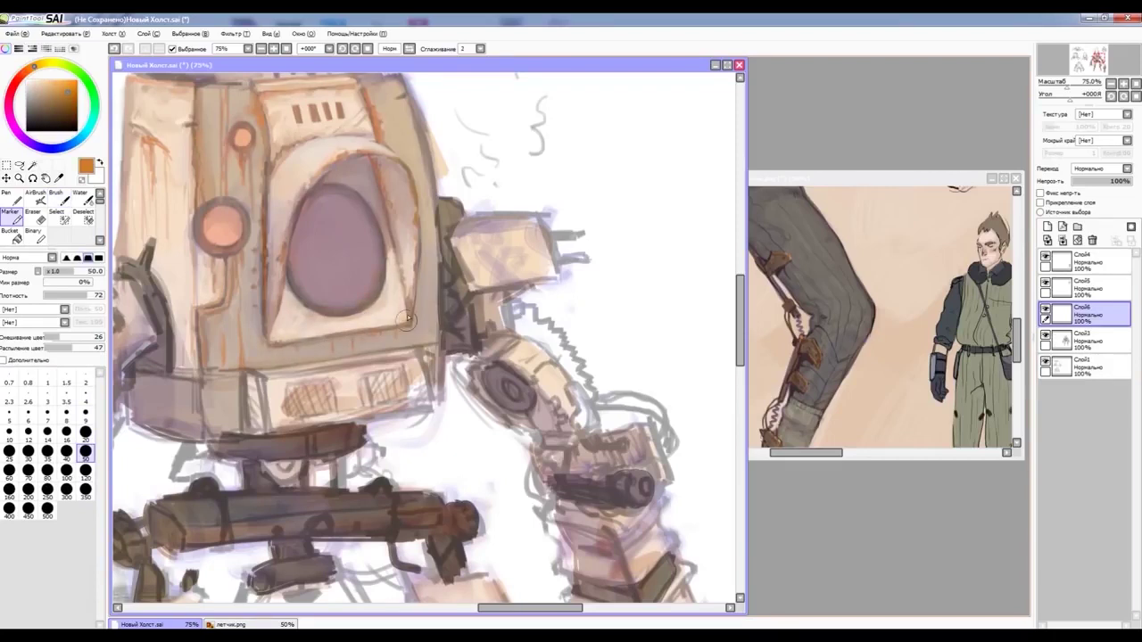
scroll(268, 348, up, 3)
key(e)
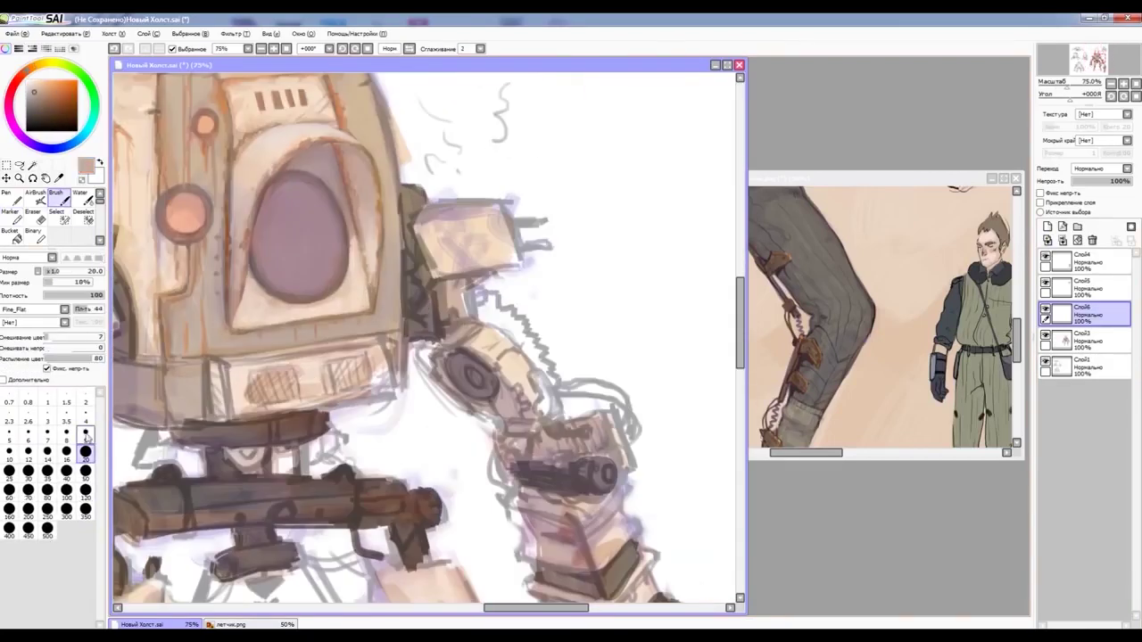
key(ctrl+z)
key(b)
Step: Bring the lower torso into view and sample lighter pinks, adjusting brush size
drag(150, 558, 265, 393)
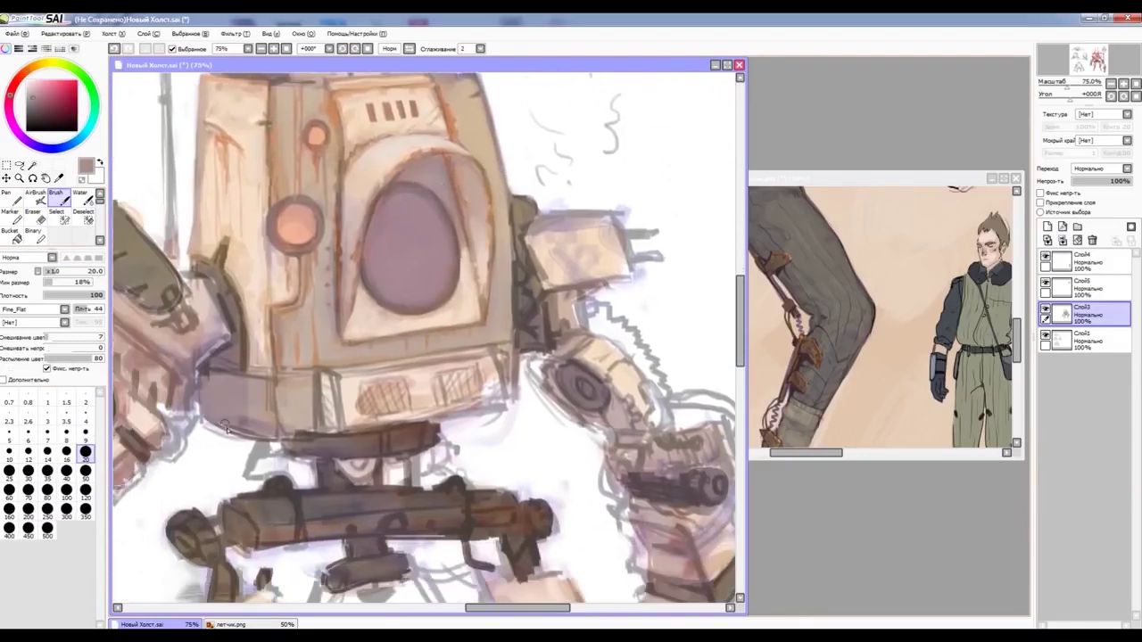
alt+click(266, 393)
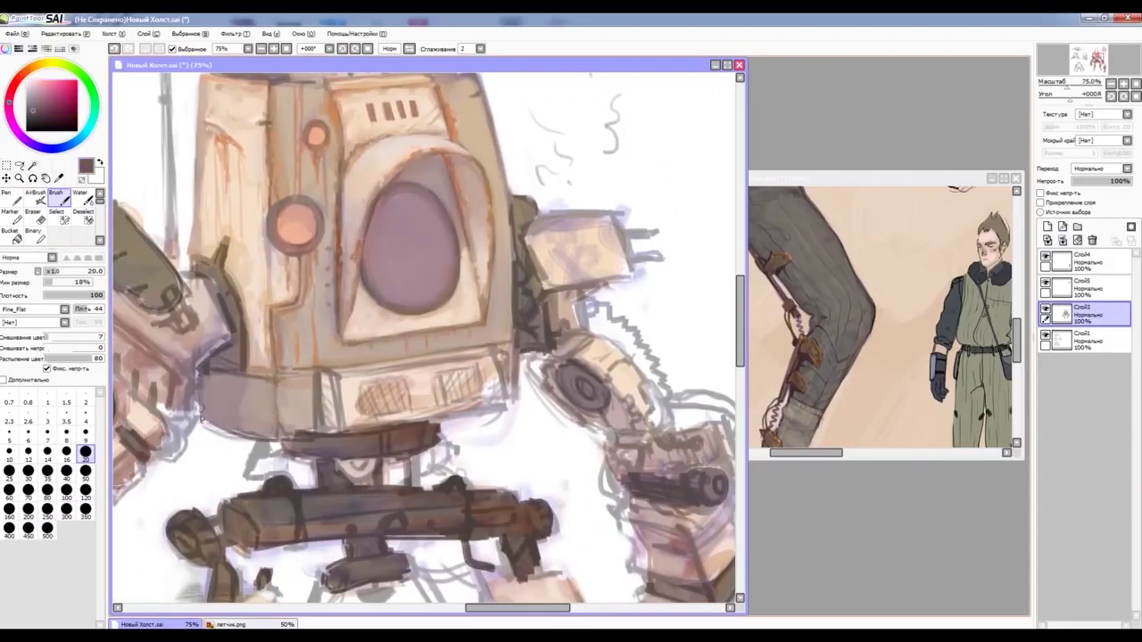
key(bracketleft)
key(bracketleft)
key(bracketleft)
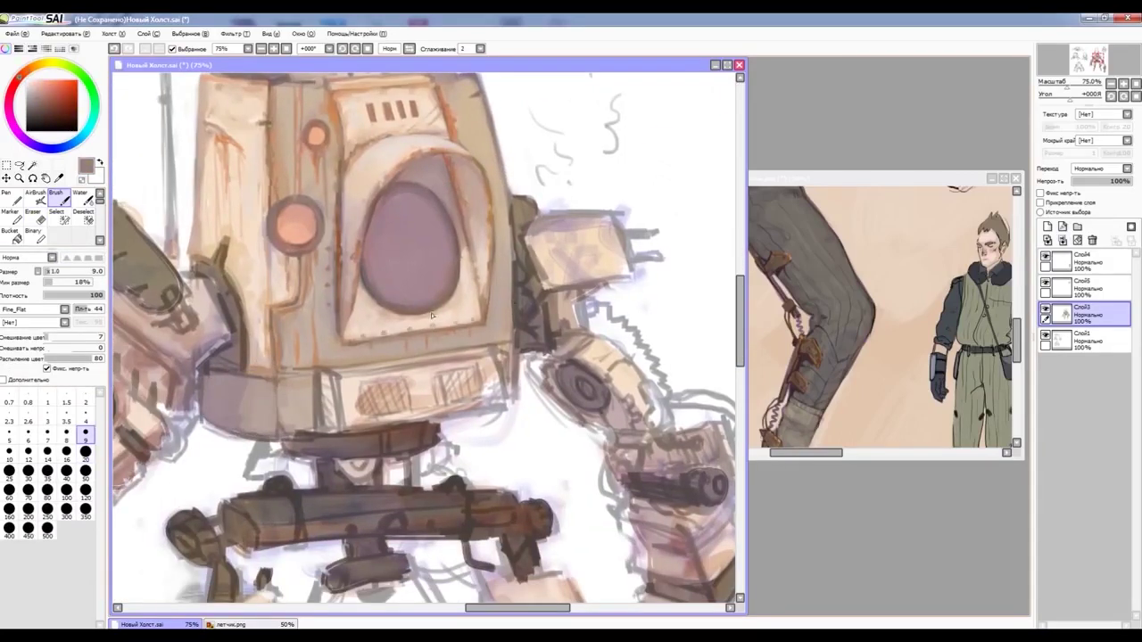
key(minus)
key(minus)
key(plus)
key(plus)
key(bracketright)
key(bracketright)
key(bracketright)
alt+click(453, 342)
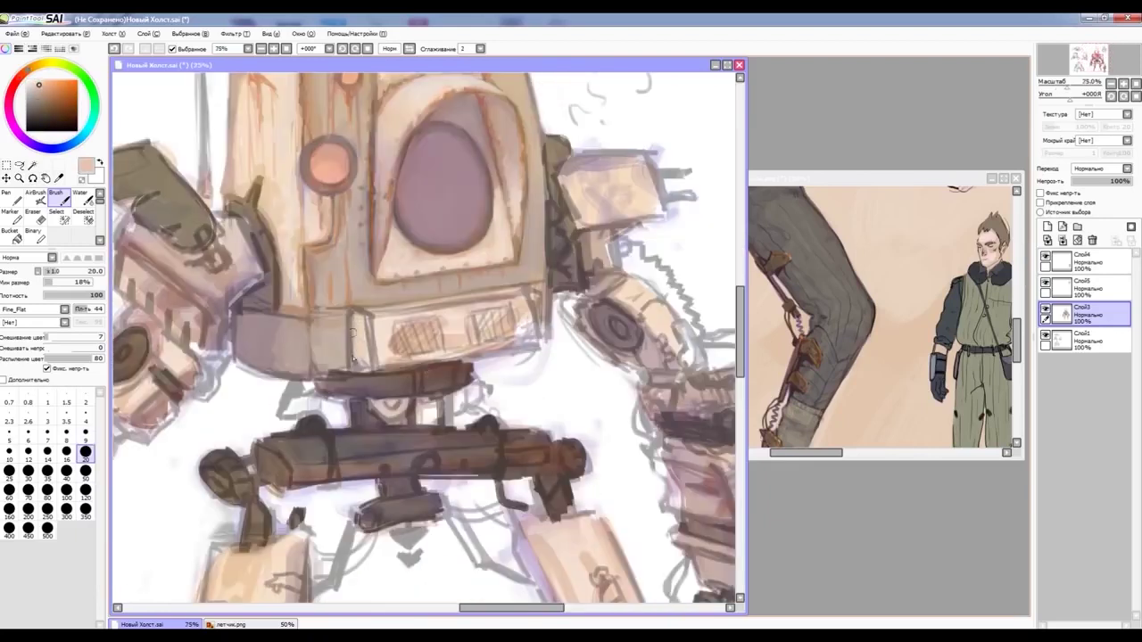
key(bracketleft)
key(bracketleft)
key(bracketleft)
alt+click(484, 308)
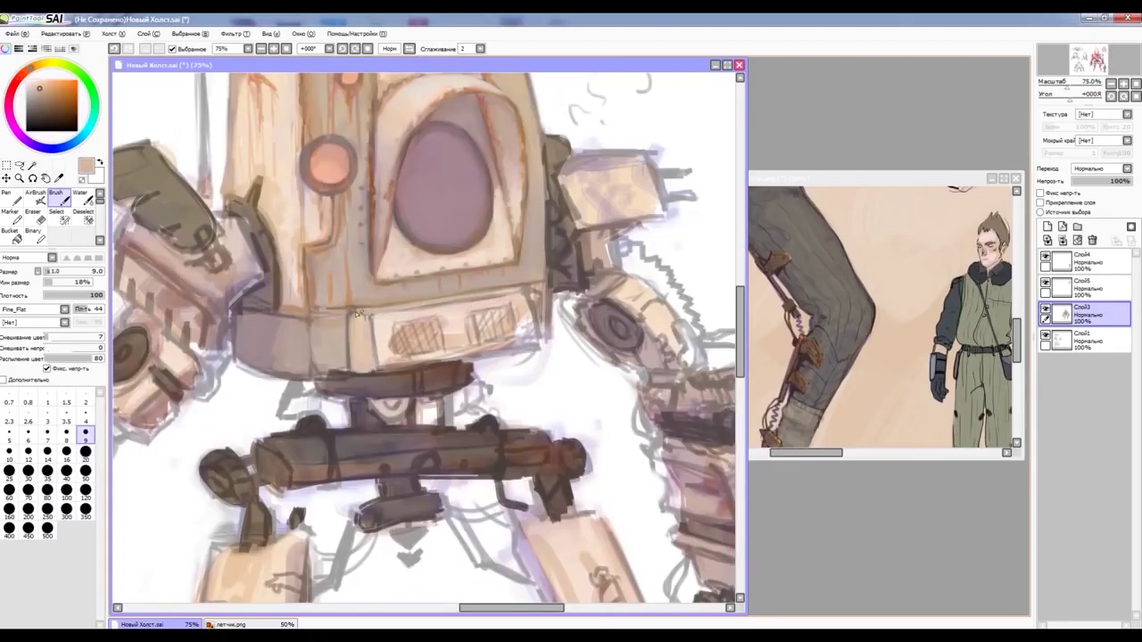
alt+click(517, 292)
key(bracketright)
key(bracketright)
key(bracketright)
Step: Paint pale strokes over the hatched torso panels, then pick brown shades for detail
drag(392, 323, 450, 334)
mouse_move(384, 353)
mouse_down()
mouse_move(523, 341)
mouse_move(537, 299)
mouse_up()
alt+click(388, 233)
key(bracketleft)
key(bracketleft)
key(bracketleft)
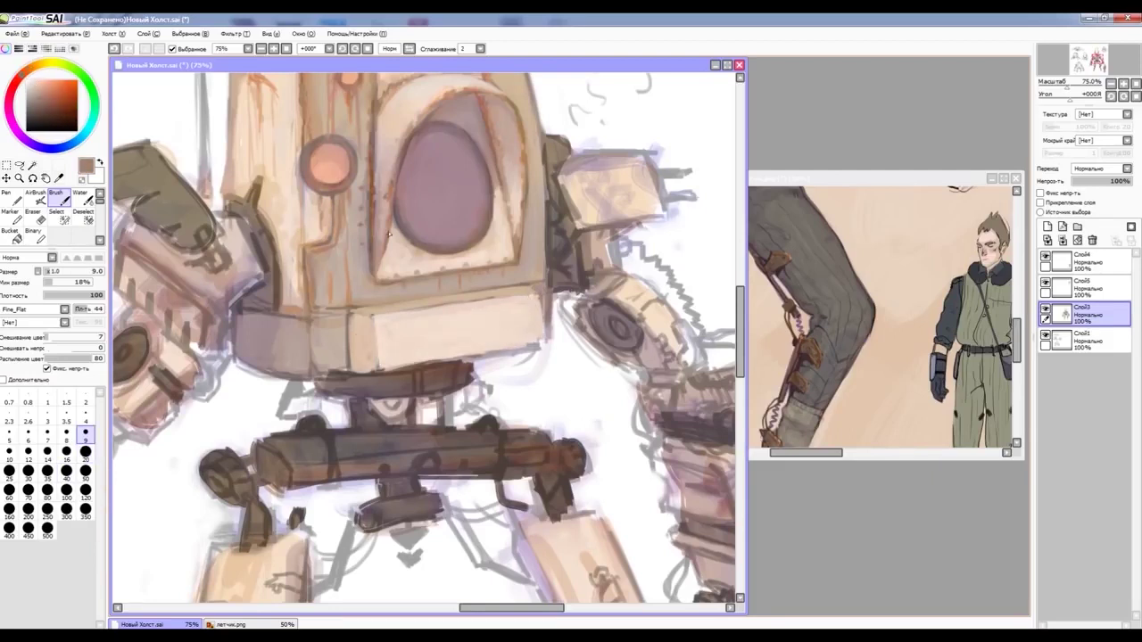
key(e)
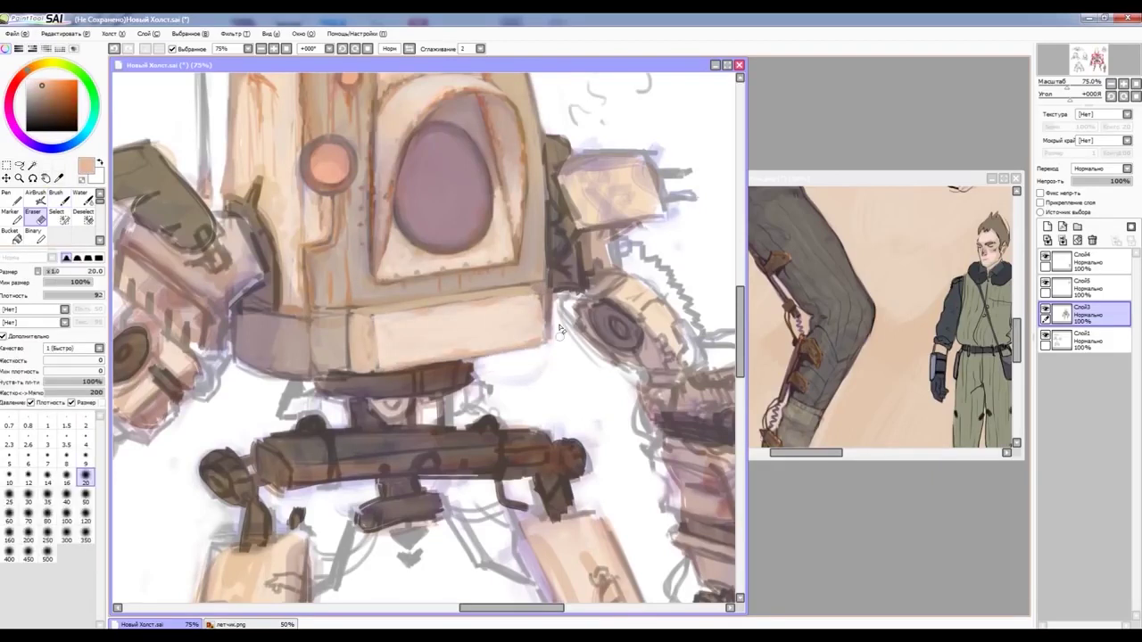
key(b)
alt+click(429, 311)
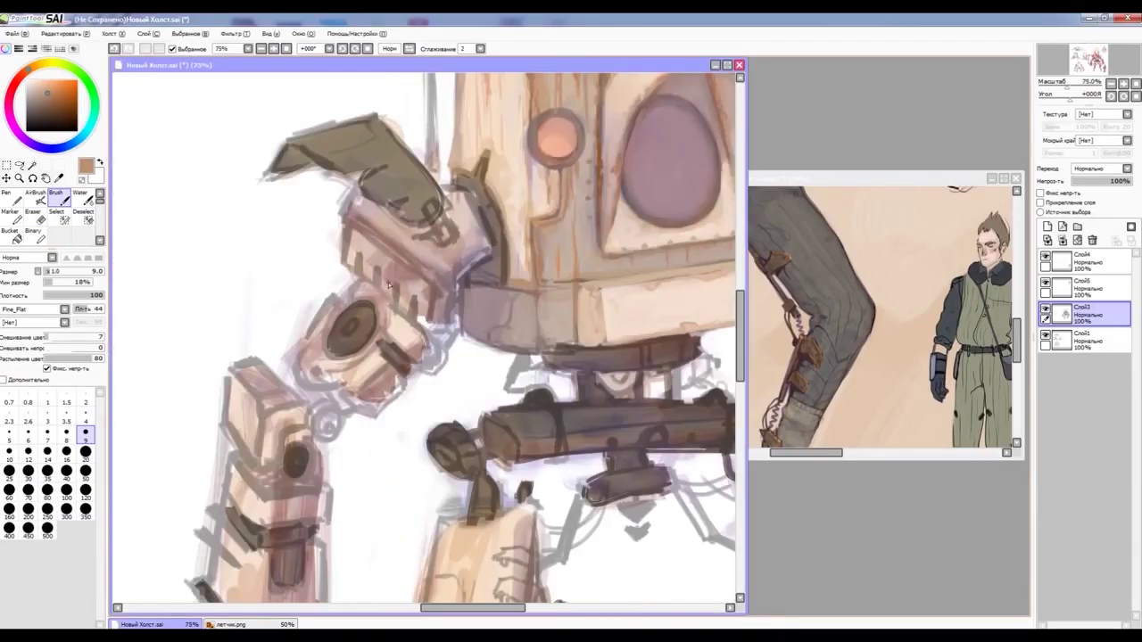
alt+click(388, 243)
key(bracketright)
key(bracketright)
key(bracketright)
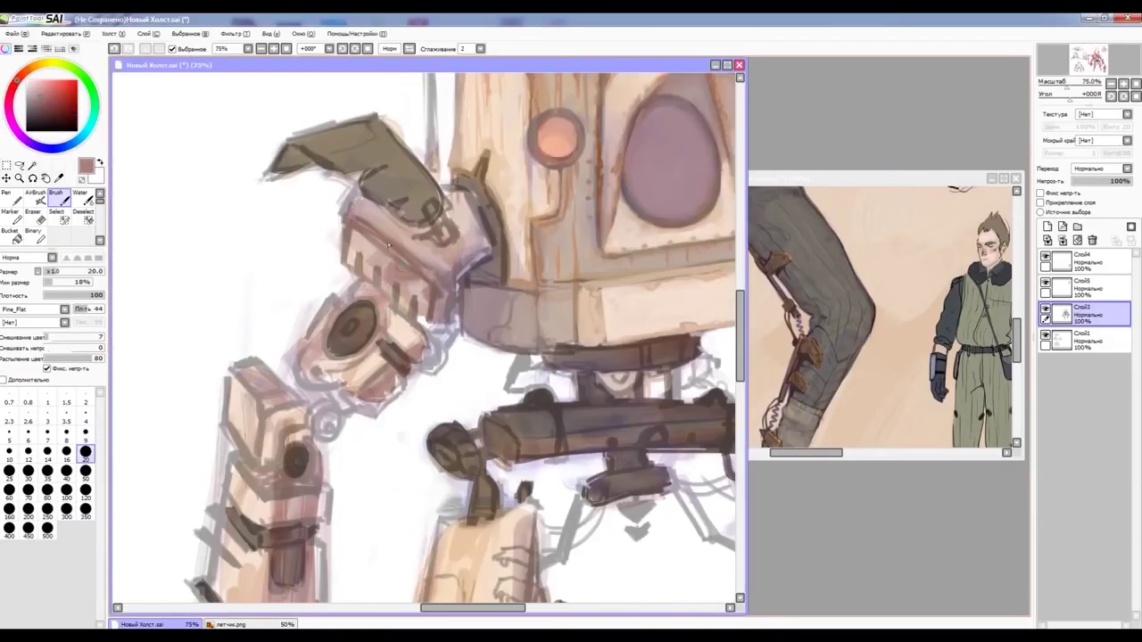
Step: Repaint the shoulder armour in light pink with a smaller brush, sampling pink, mauve and orange-brown
key(bracketleft)
key(bracketleft)
key(bracketleft)
mouse_move(421, 236)
mouse_down()
mouse_move(441, 205)
mouse_move(469, 259)
mouse_up()
alt+click(459, 219)
alt+click(481, 209)
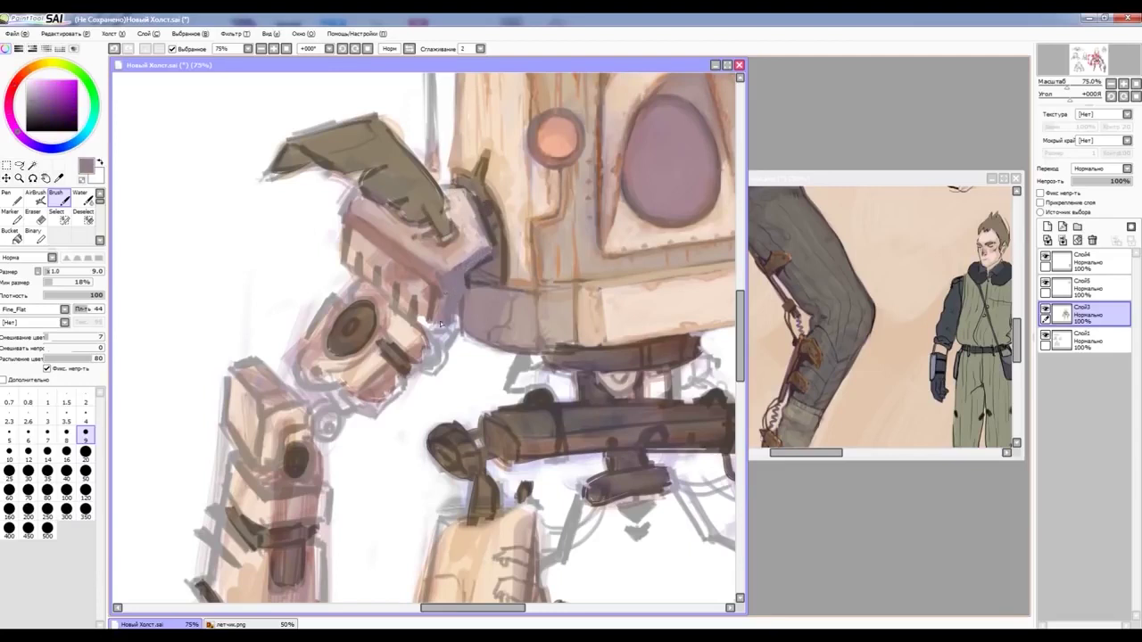
alt+click(535, 265)
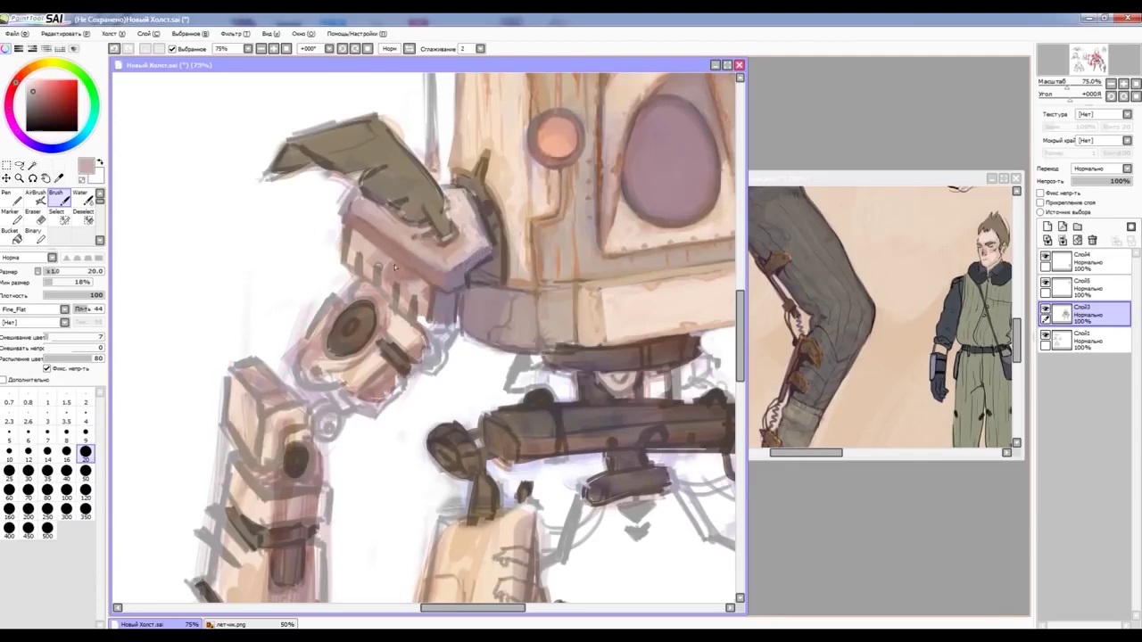
key(bracketright)
key(bracketright)
key(bracketright)
scroll(485, 312, down, 5)
scroll(527, 252, up, 5)
alt+click(526, 251)
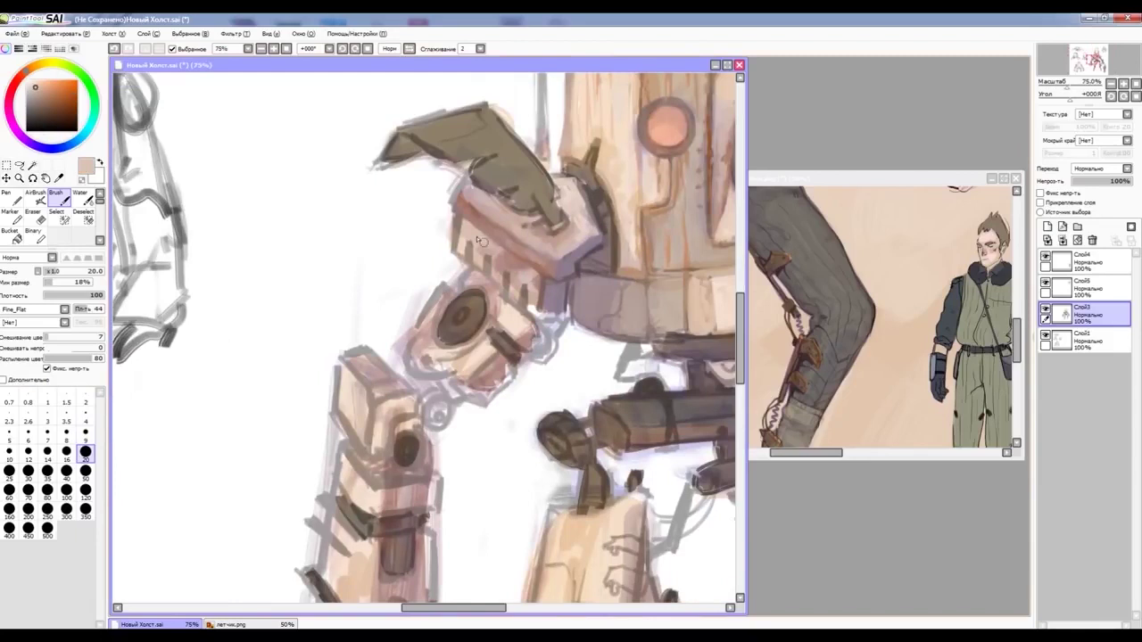
key(bracketleft)
key(bracketleft)
key(bracketleft)
Step: Pick a light tan and sample dark brown from the arm for the forearm block
alt+click(533, 335)
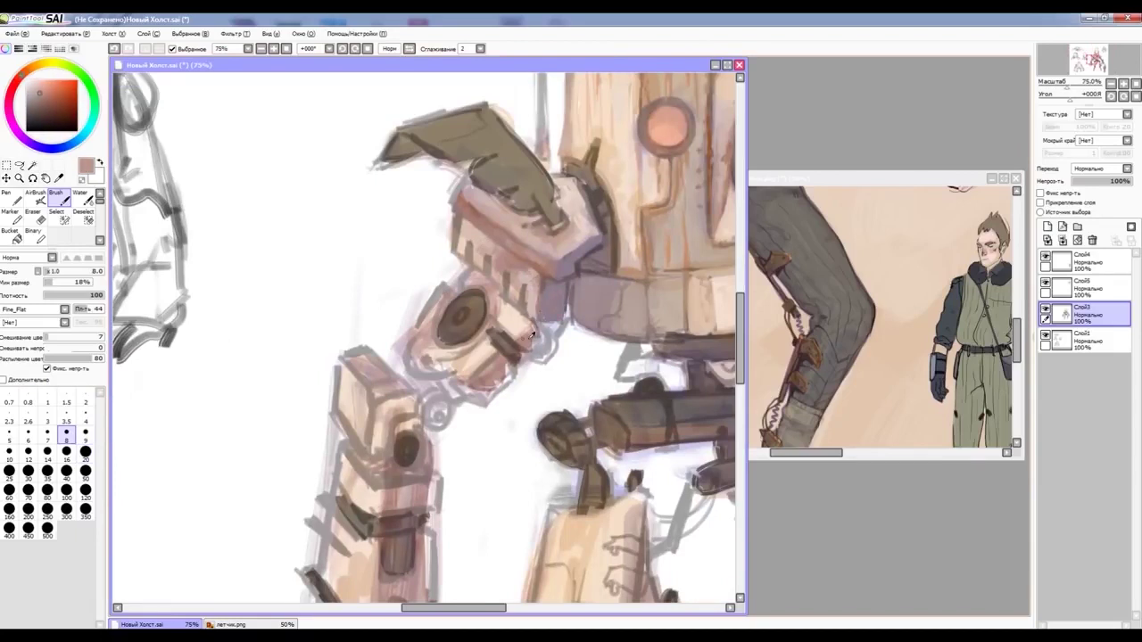
scroll(551, 330, down, 3)
scroll(527, 334, up, 5)
key(e)
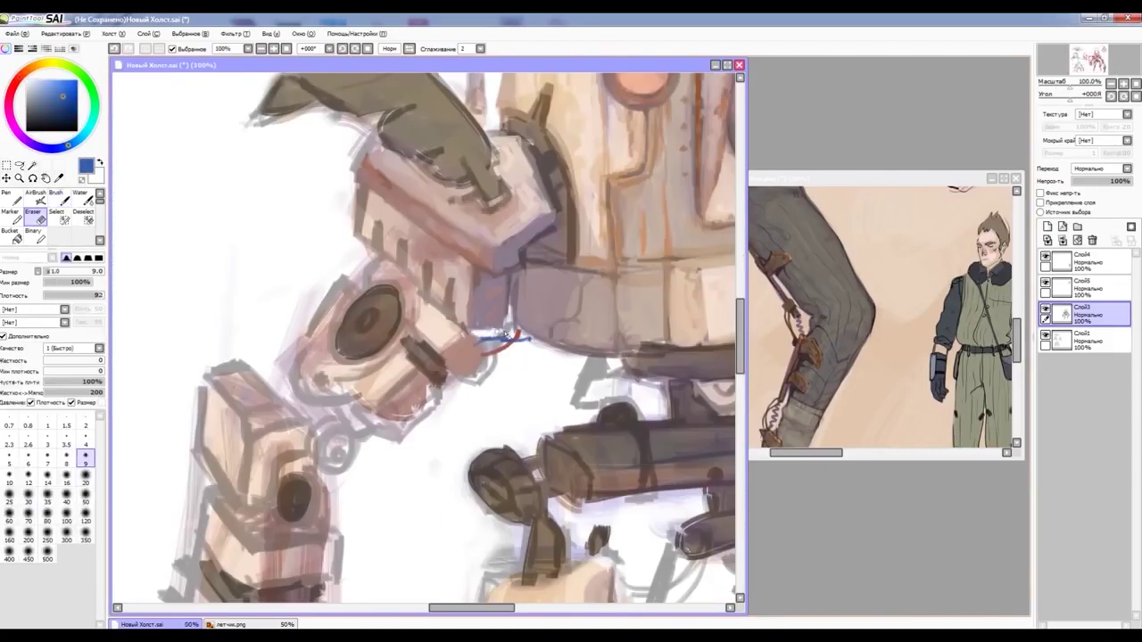
key(b)
alt+click(434, 350)
alt+click(420, 323)
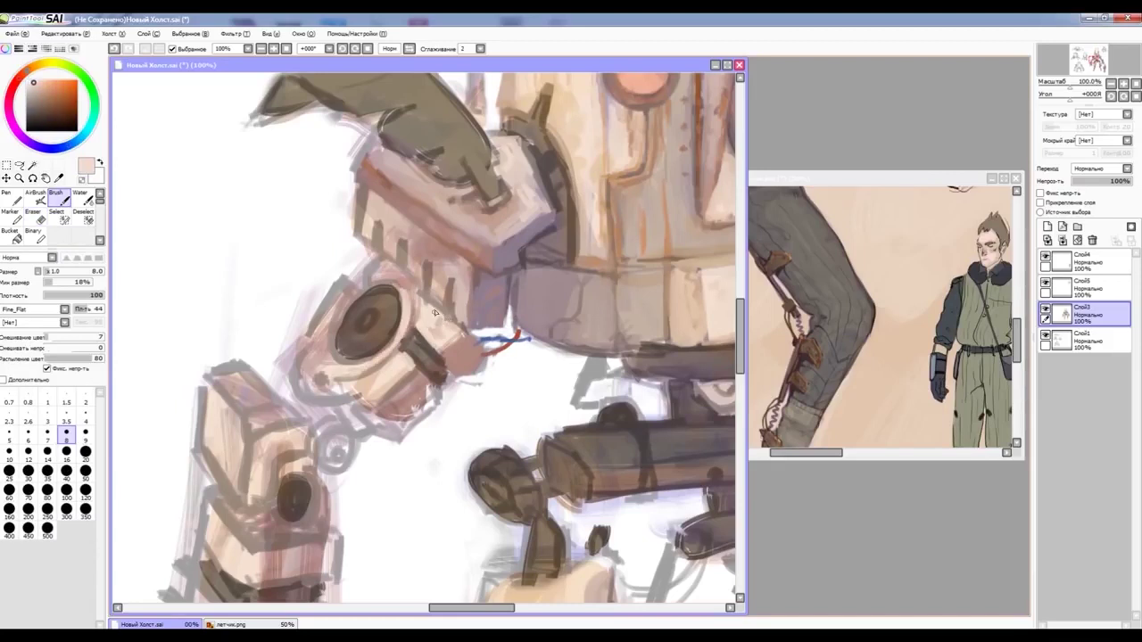
Step: Erase the forearm block's rough edge and repaint the block in lighter tan
key(e)
drag(301, 319, 278, 393)
key(b)
alt+click(234, 385)
drag(214, 375, 223, 464)
drag(254, 375, 253, 429)
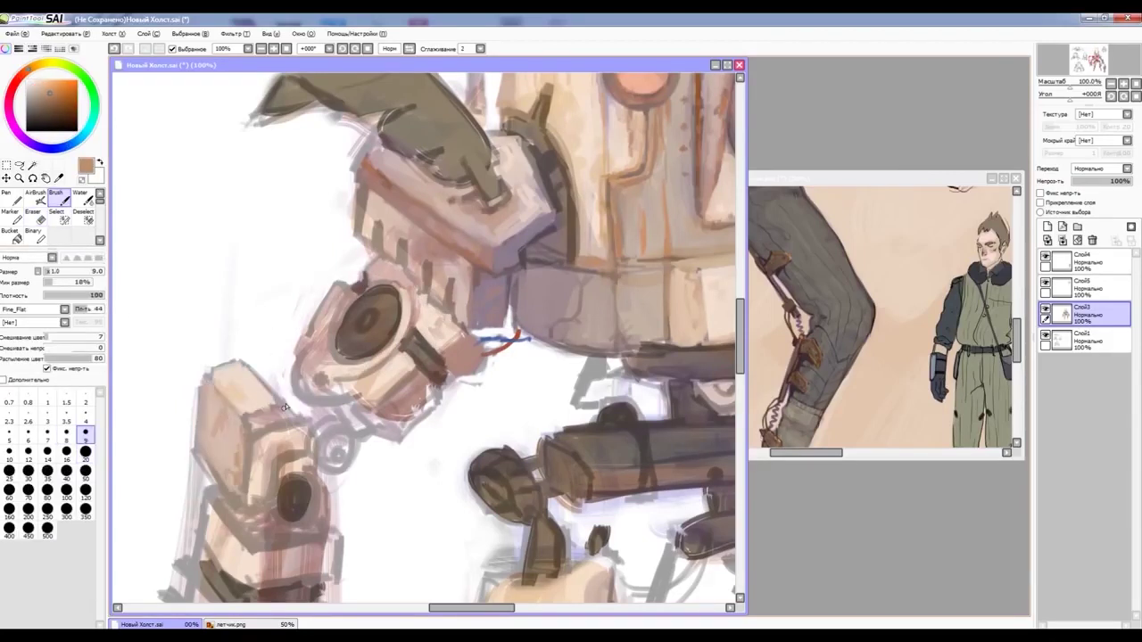
Step: Clean up the block's left edge and add dark brown strokes near its lower middle
key(e)
drag(201, 402, 192, 535)
key(b)
alt+click(259, 419)
drag(254, 421, 260, 471)
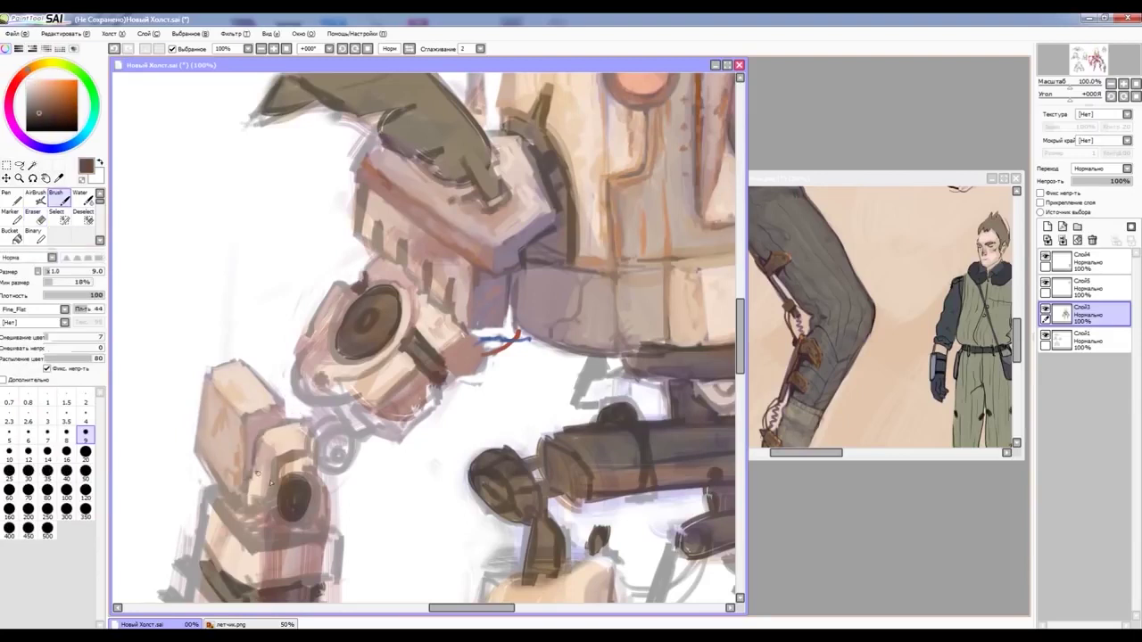
Step: Paint pale pink strokes across the forearm block
alt+click(260, 471)
scroll(260, 471, down, 4)
scroll(306, 247, up, 5)
drag(339, 250, 415, 314)
drag(321, 295, 317, 410)
alt+click(357, 267)
scroll(428, 348, down, 4)
scroll(431, 184, up, 4)
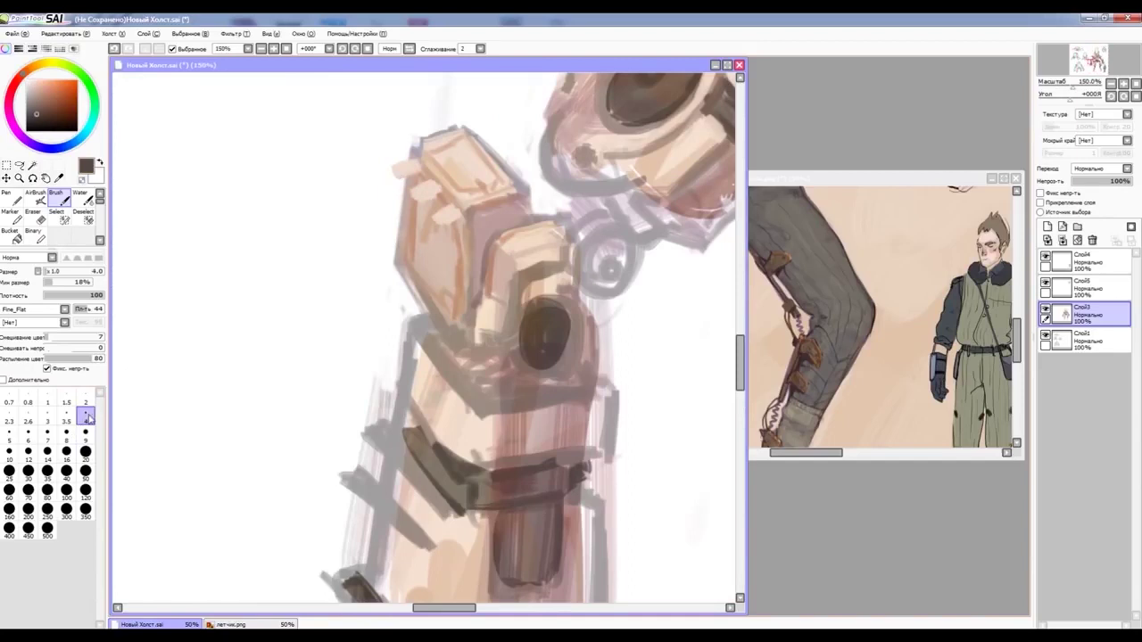
scroll(441, 214, down, 4)
scroll(456, 382, up, 4)
Step: Paint pink down the lower leg below the knee, then sample a darker mauve for it
key(e)
scroll(456, 381, down, 4)
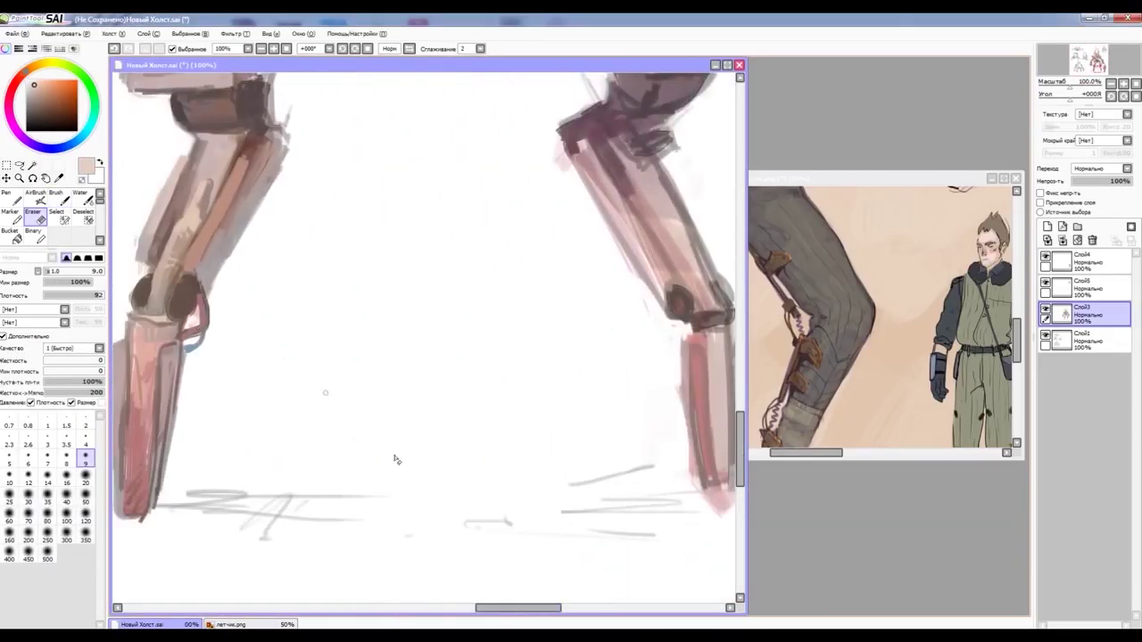
scroll(473, 295, up, 4)
key(b)
alt+click(475, 290)
alt+click(539, 357)
mouse_move(546, 339)
mouse_down()
mouse_move(544, 499)
mouse_move(547, 365)
mouse_move(567, 239)
mouse_up()
scroll(546, 313, down, 3)
alt+click(531, 250)
scroll(533, 202, down, 4)
Step: Sample dark mauve and peach tones from the arm and enlarge the brush to size 20
scroll(540, 241, up, 3)
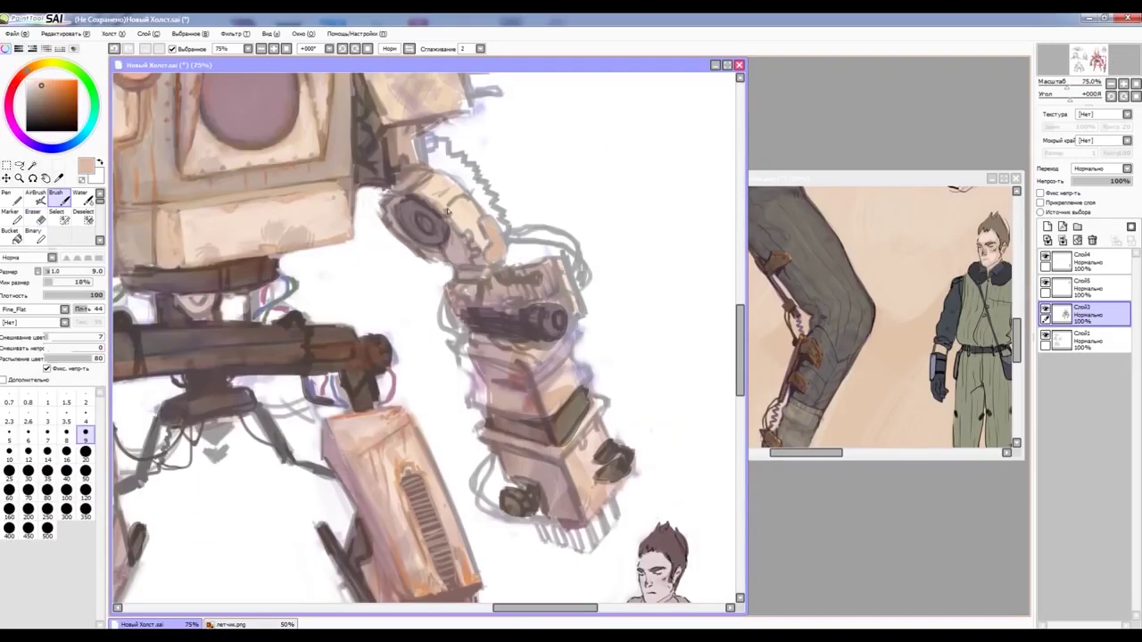
alt+click(473, 250)
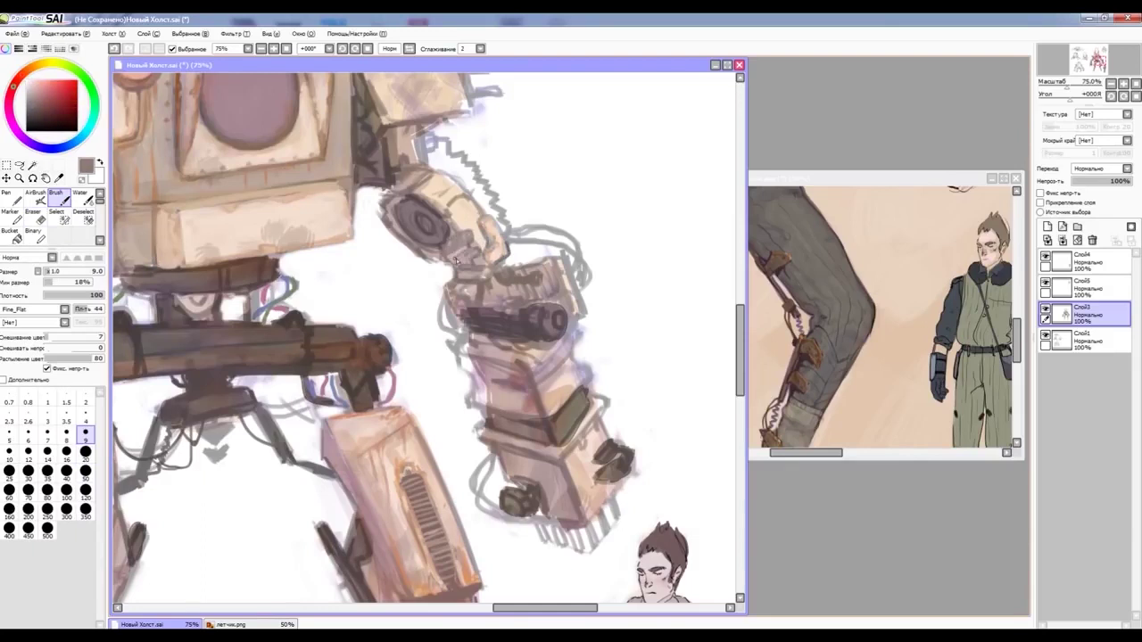
alt+click(426, 187)
alt+click(422, 197)
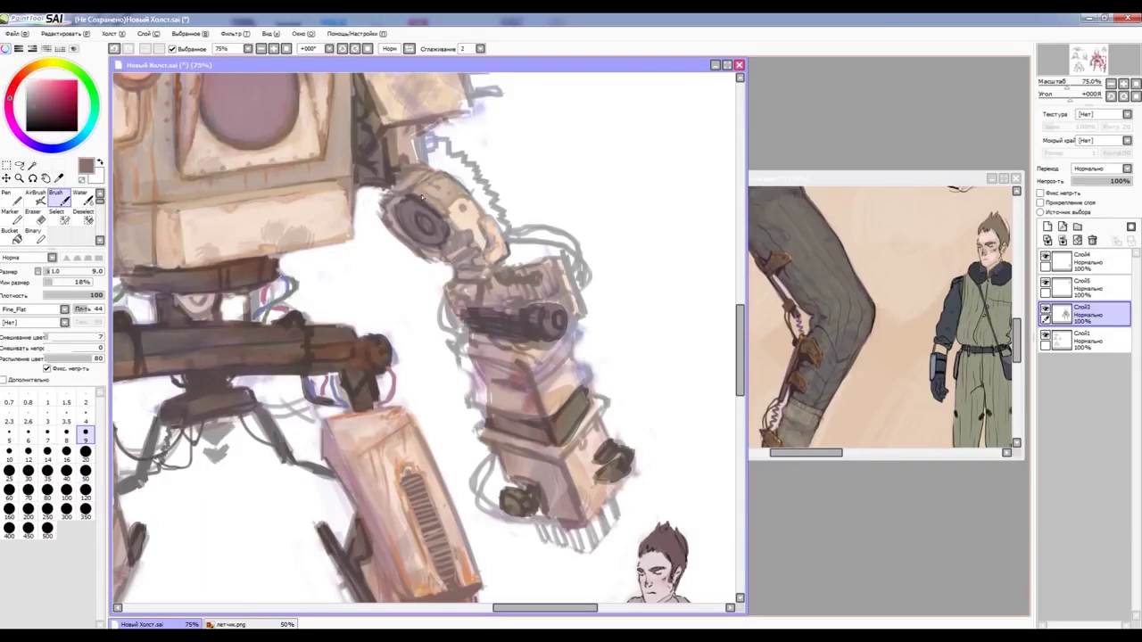
alt+click(393, 207)
alt+click(436, 260)
scroll(535, 187, up, 2)
alt+click(419, 127)
scroll(427, 117, down, 3)
scroll(278, 240, up, 4)
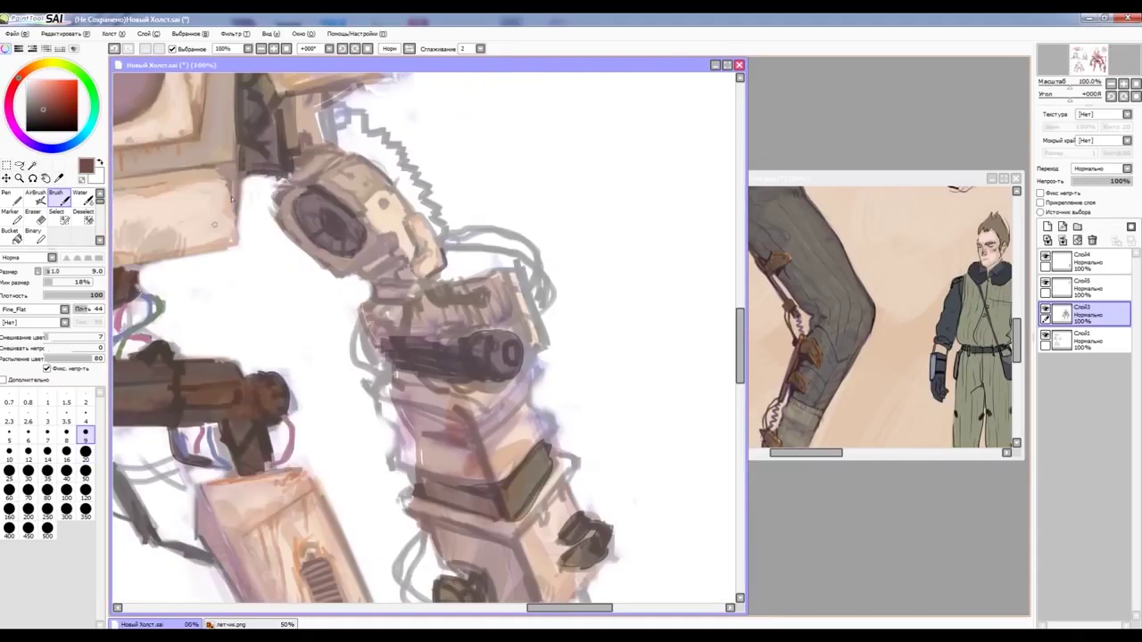
Step: Cover the barrel's top edge with a lighter grey-mauve
alt+click(337, 204)
scroll(336, 203, down, 2)
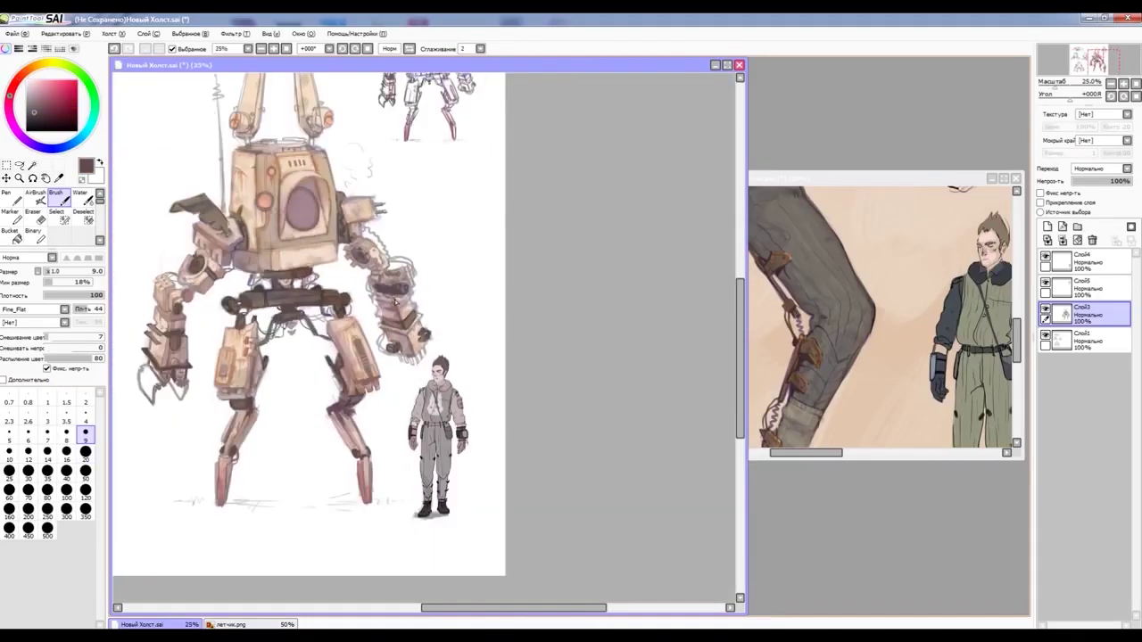
scroll(395, 301, up, 2)
alt+click(417, 360)
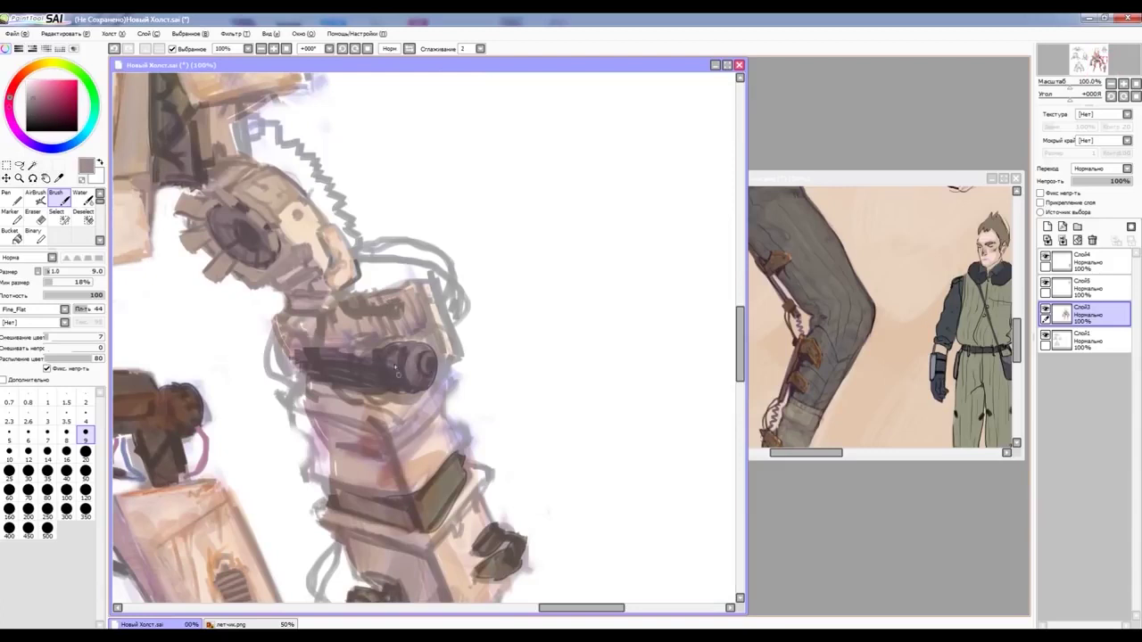
drag(369, 355, 301, 351)
Step: Paint a dark brown stroke across the arm joint
alt+click(343, 328)
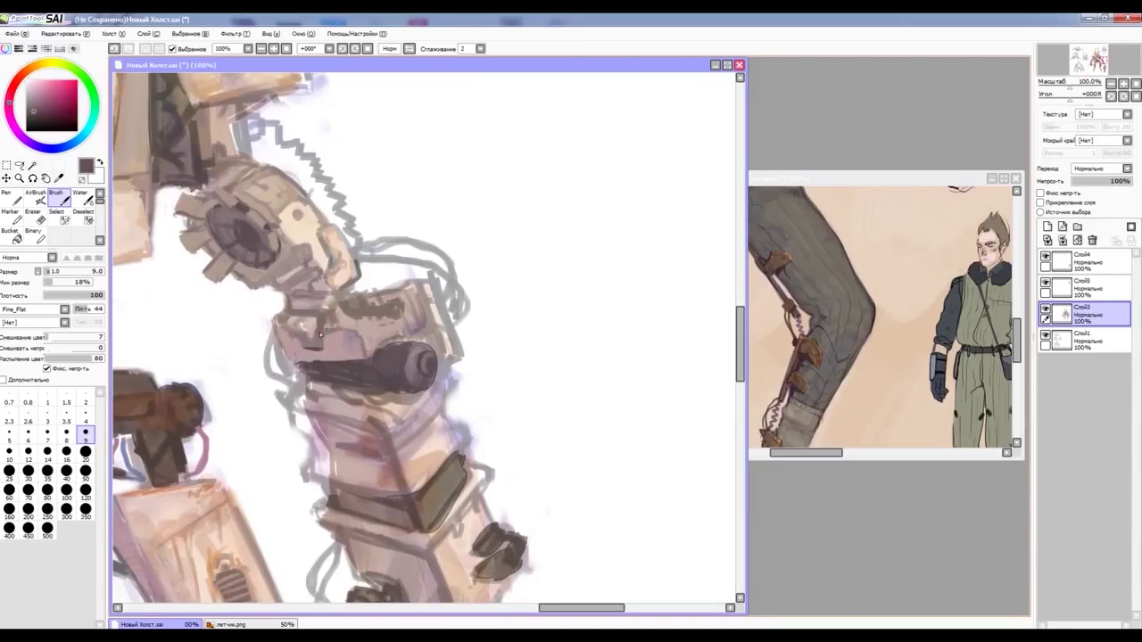
drag(345, 297, 362, 319)
alt+click(402, 291)
key(e)
key(b)
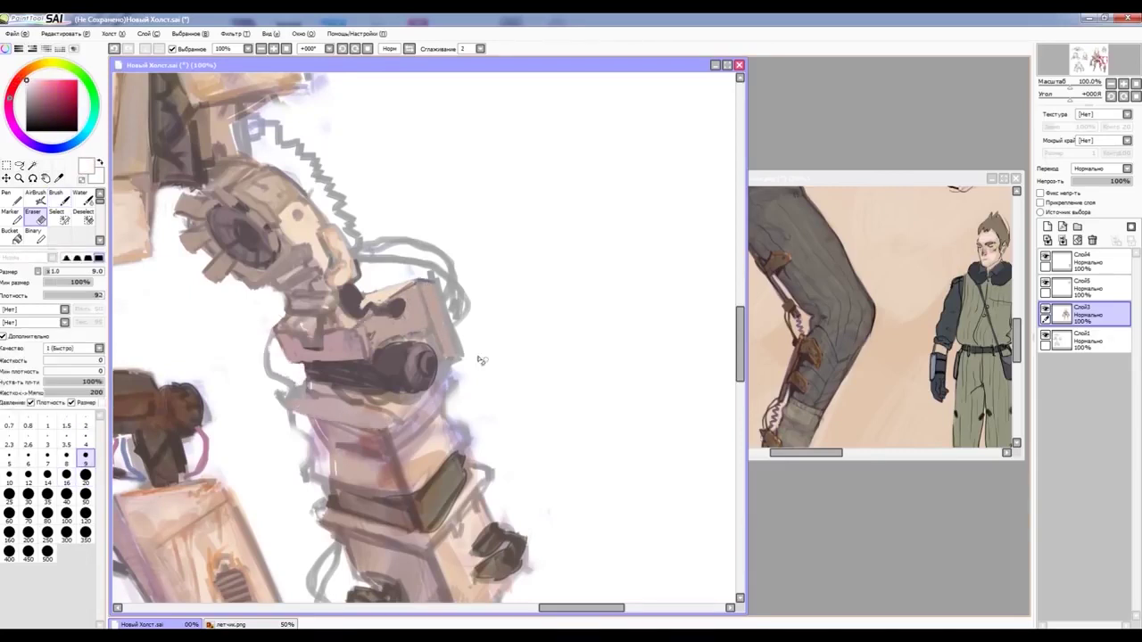
Step: Shade the lower machine edges with light purple strokes
alt+click(452, 364)
scroll(505, 332, down, 1)
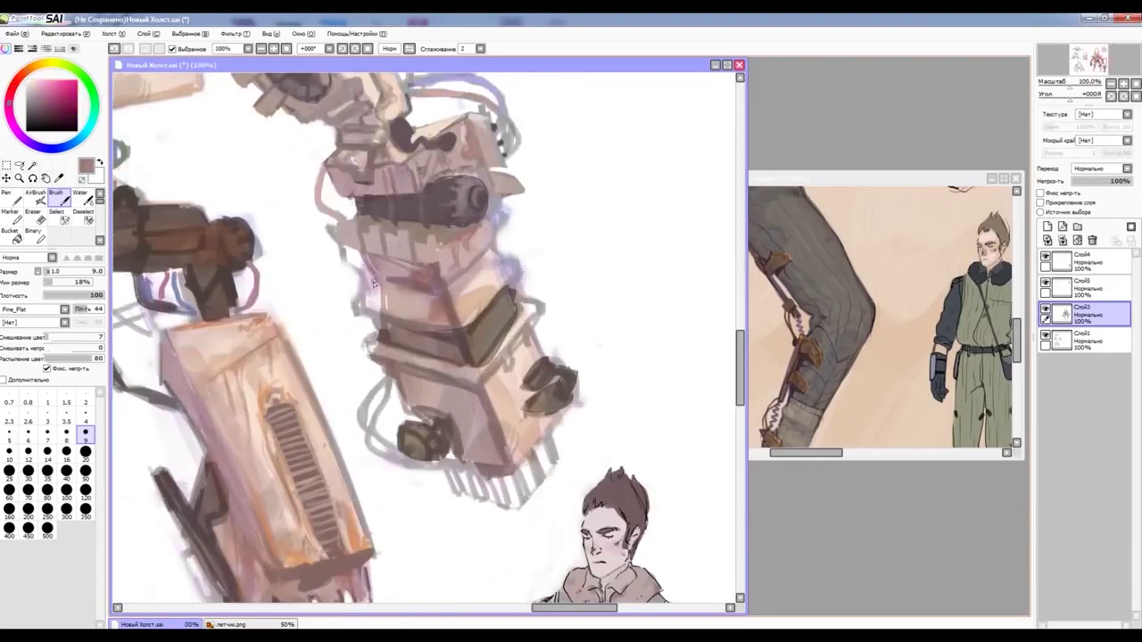
drag(366, 392, 383, 425)
drag(500, 507, 463, 452)
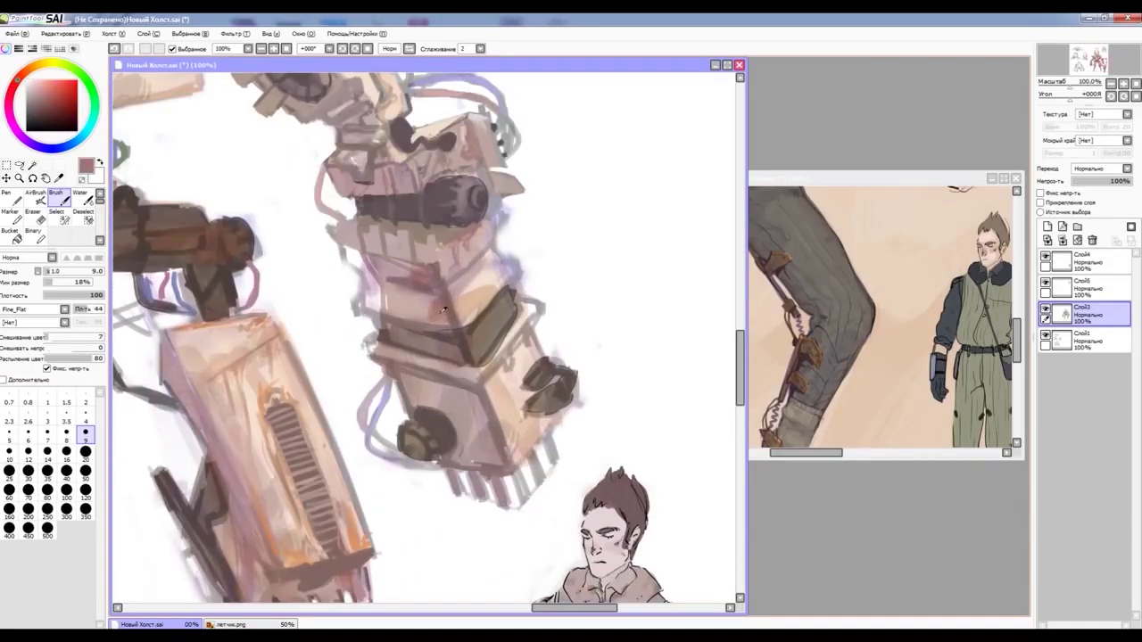
Step: Blend the colours across the arm's body
drag(457, 386, 428, 408)
drag(499, 375, 495, 441)
mouse_move(500, 268)
mouse_down()
mouse_move(468, 290)
mouse_move(372, 287)
mouse_move(449, 354)
mouse_up()
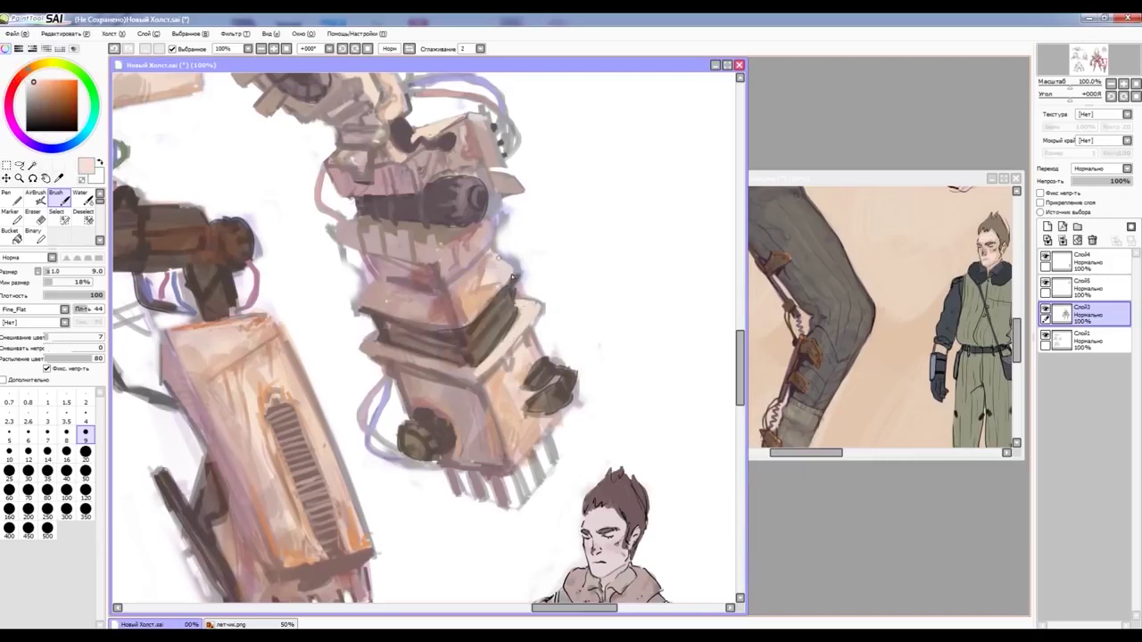
key(e)
scroll(512, 351, down, 5)
scroll(464, 178, up, 2)
scroll(464, 179, up, 2)
key(b)
alt+click(351, 347)
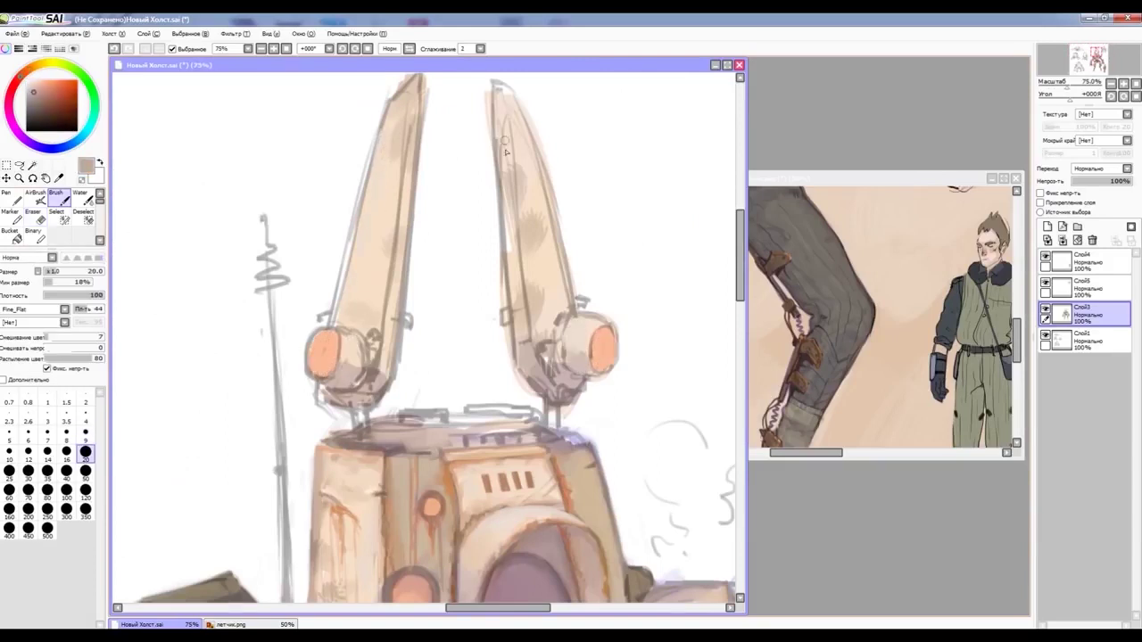
Step: Shade both antenna arms with darker orange at brush size 8
drag(499, 98, 517, 276)
drag(410, 170, 375, 384)
click(66, 434)
drag(536, 161, 550, 332)
Step: Darken the neck struts and base top with dark mauve at brush size 20
alt+click(551, 332)
click(86, 454)
drag(361, 437, 428, 435)
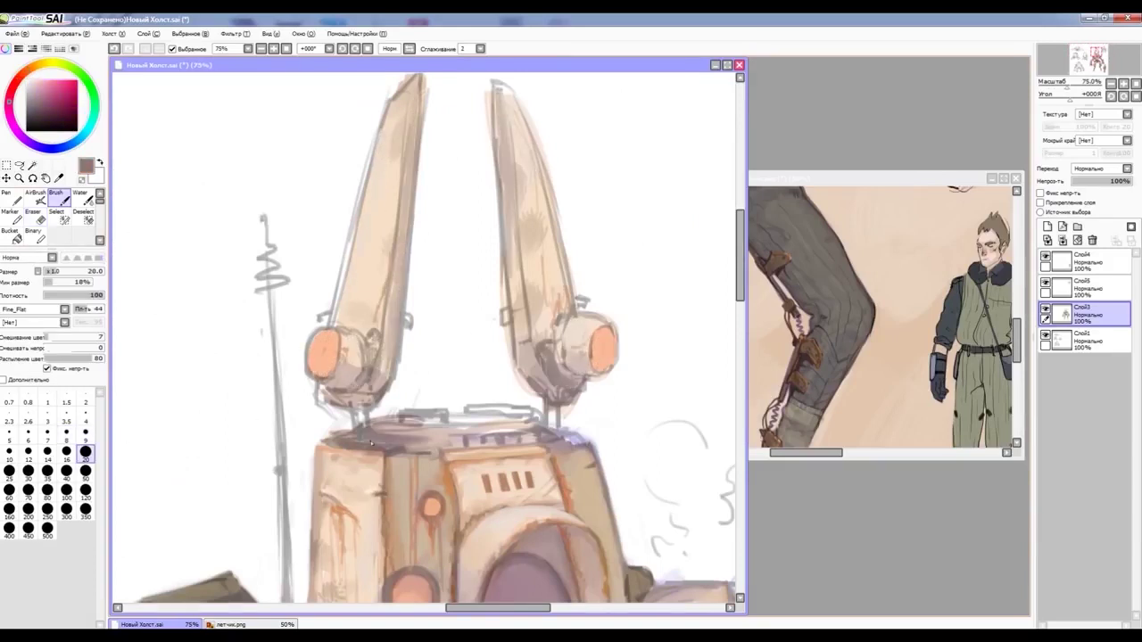
drag(554, 404, 554, 430)
drag(322, 388, 366, 426)
scroll(328, 319, down, 3)
scroll(357, 312, up, 3)
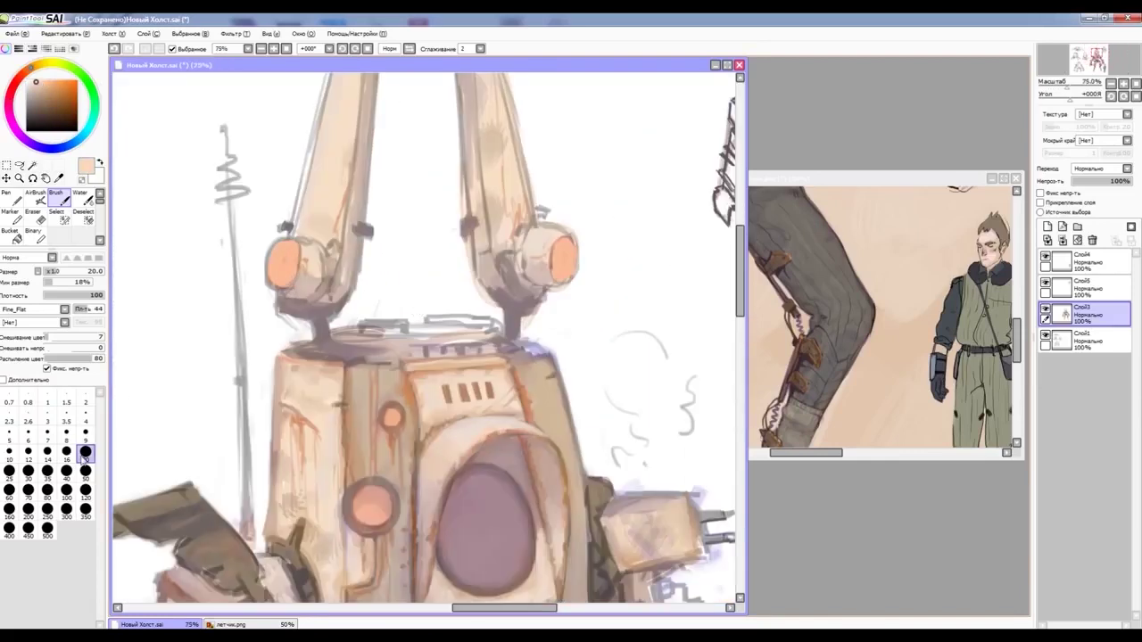
Step: Pick light pink and sample the head's darker paint, then switch to the Eraser
click(86, 434)
scroll(580, 301, down, 2)
scroll(580, 301, up, 3)
alt+click(493, 292)
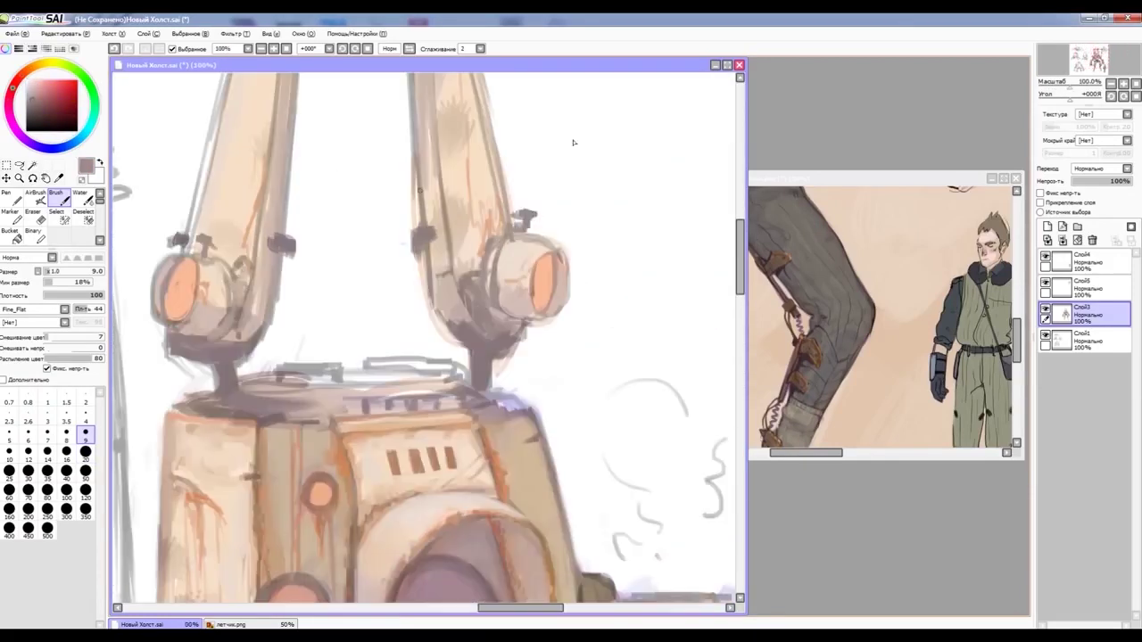
key(e)
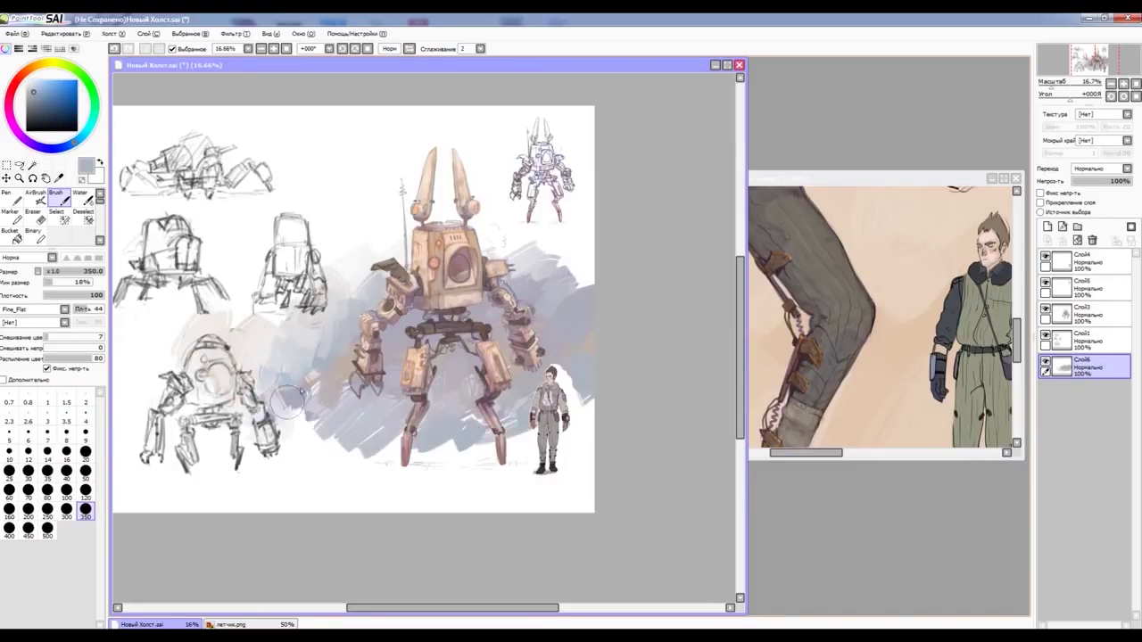
Step: Sweep a grey-blue wash along the ground and around the robot with a 300 px brush
drag(458, 459, 539, 432)
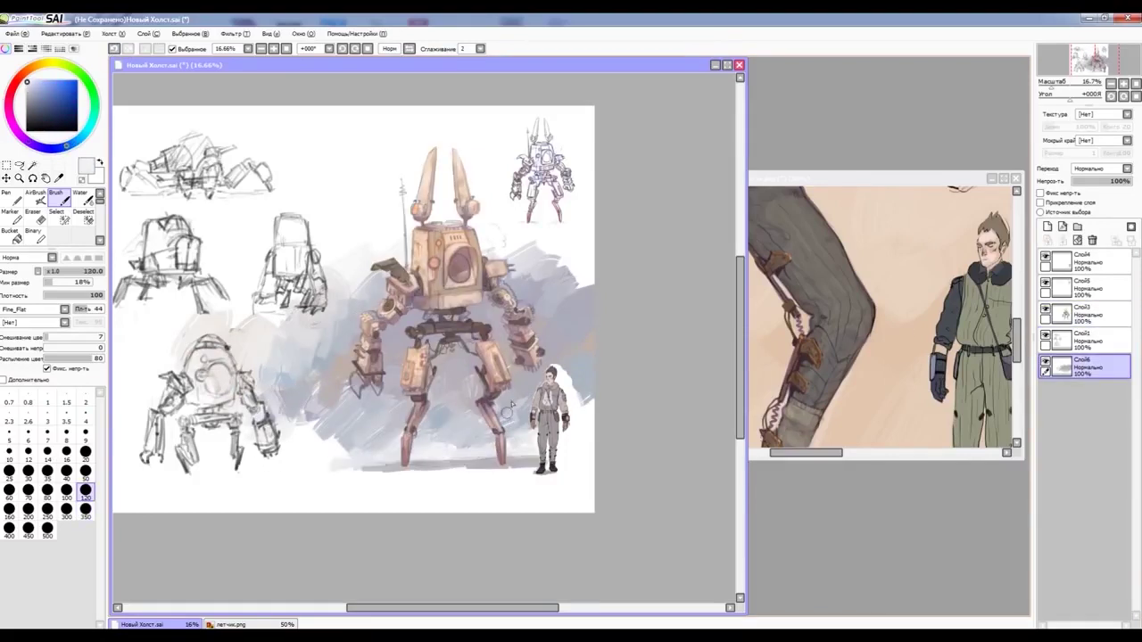
drag(594, 407, 303, 442)
click(66, 510)
click(52, 148)
drag(366, 277, 509, 232)
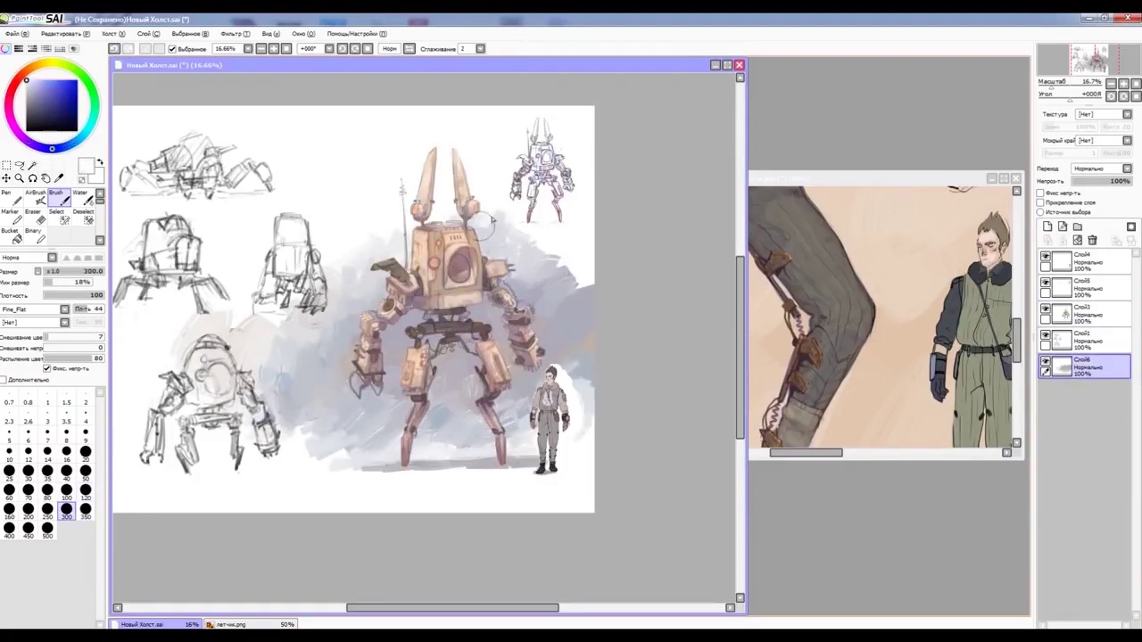
drag(536, 268, 607, 285)
Step: Erase the white halo beside the pilot on layer Слой4
alt+click(572, 399)
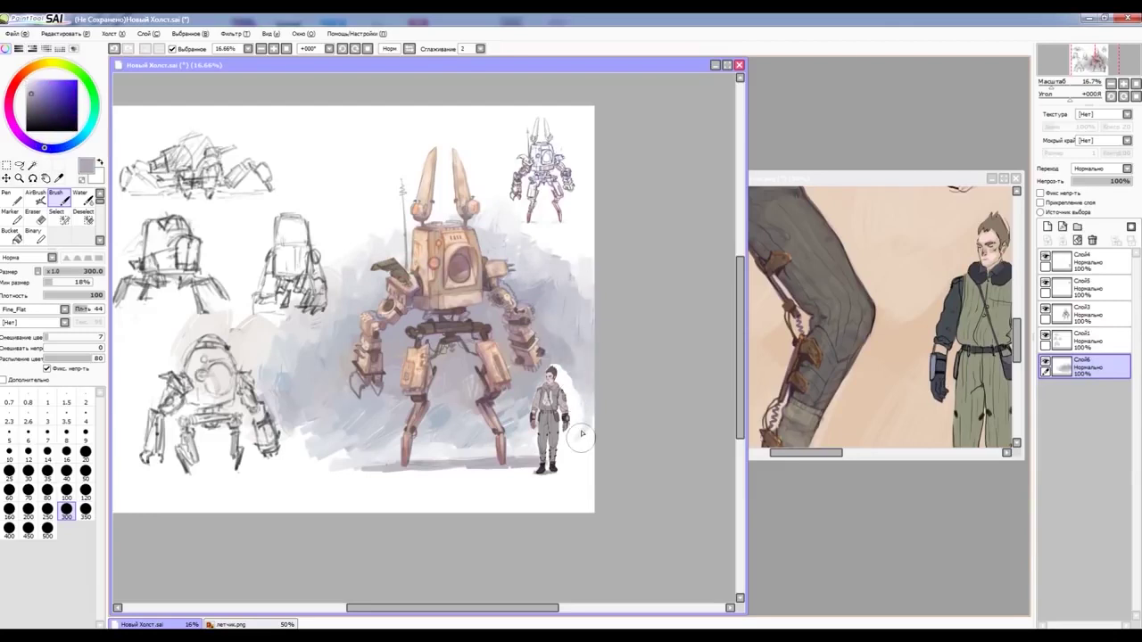
scroll(582, 432, up, 3)
click(1082, 261)
key(e)
drag(459, 125, 502, 240)
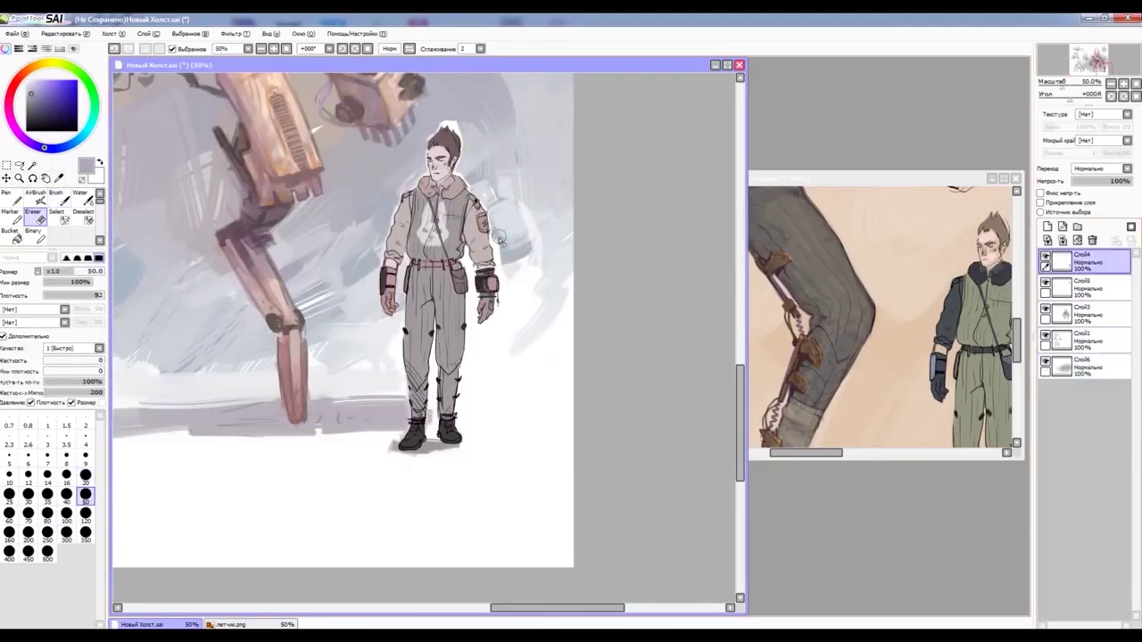